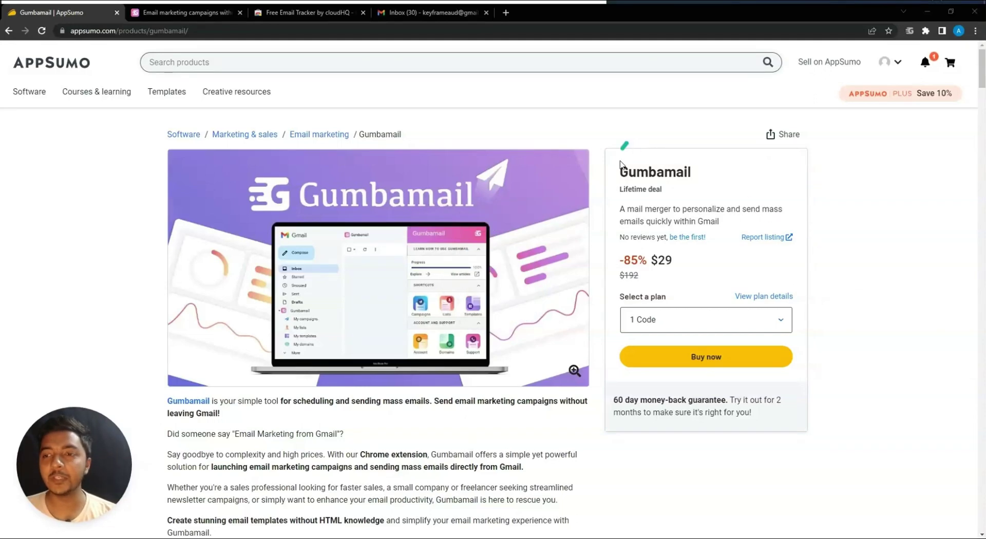
Highlight the Gumbamail title and scroll to the $29 At-a-glance summary and overview video.
{"action": "left_click_drag", "start_coordinate": [622, 175], "coordinate": [707, 177]}
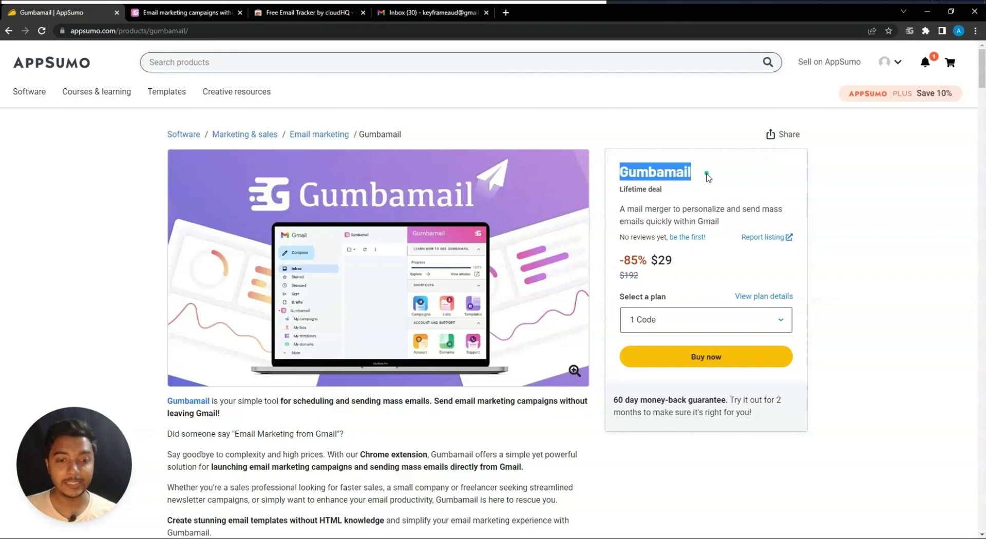
{"action": "scroll", "coordinate": [345, 286], "scroll_direction": "down", "scroll_amount": 10}
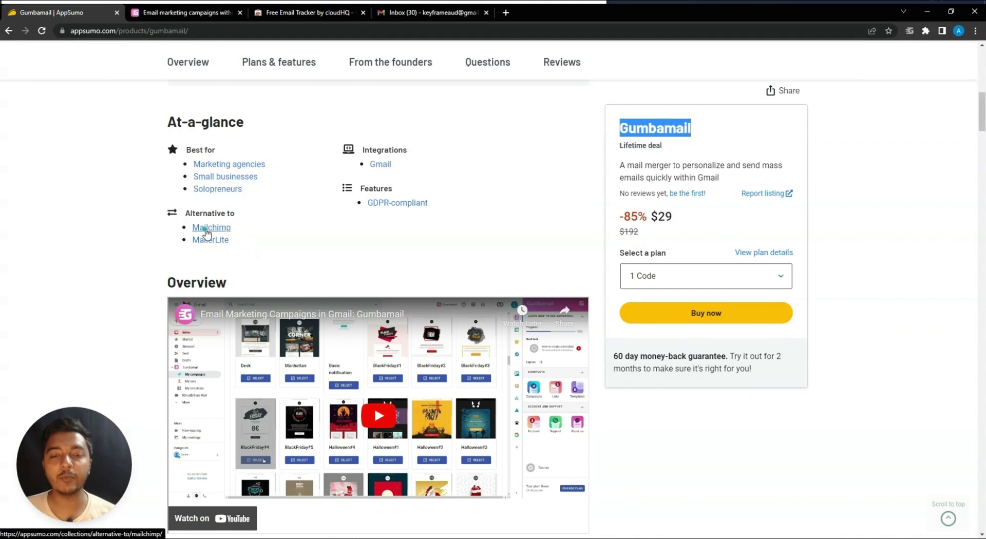
Highlight the Standard ($29, 100,000 emails/month) and Premium ($58, 500,000 emails/month) plan prices and limits.
{"action": "left_click", "coordinate": [266, 68]}
{"action": "scroll", "coordinate": [269, 152], "scroll_direction": "down", "scroll_amount": 4}
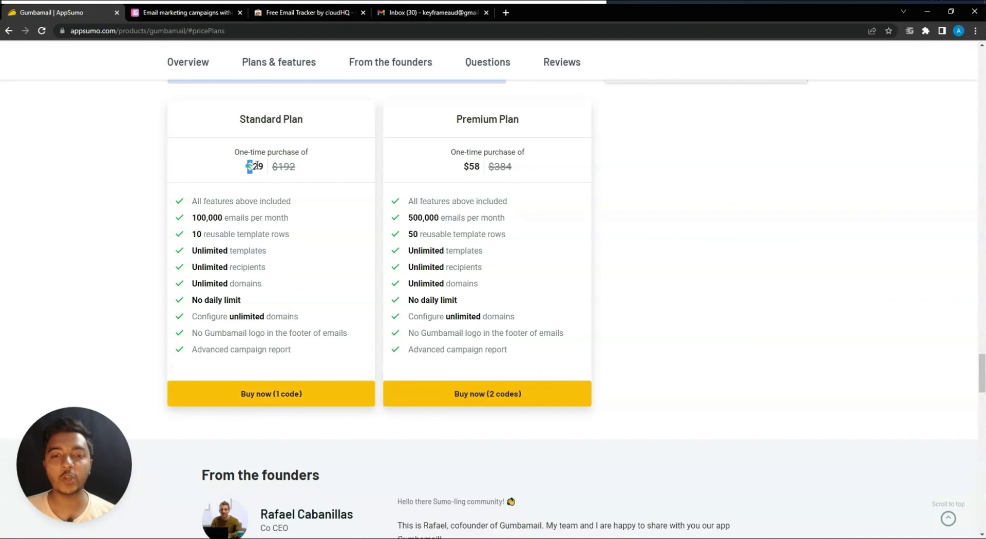
{"action": "left_click_drag", "start_coordinate": [257, 165], "coordinate": [266, 166]}
{"action": "left_click_drag", "start_coordinate": [195, 217], "coordinate": [310, 217]}
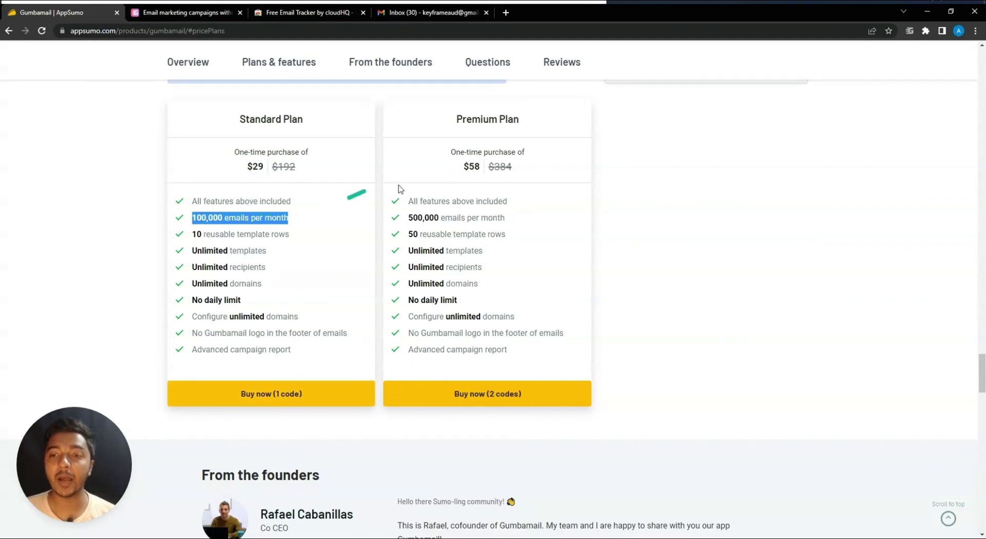
{"action": "left_click_drag", "start_coordinate": [465, 165], "coordinate": [466, 165]}
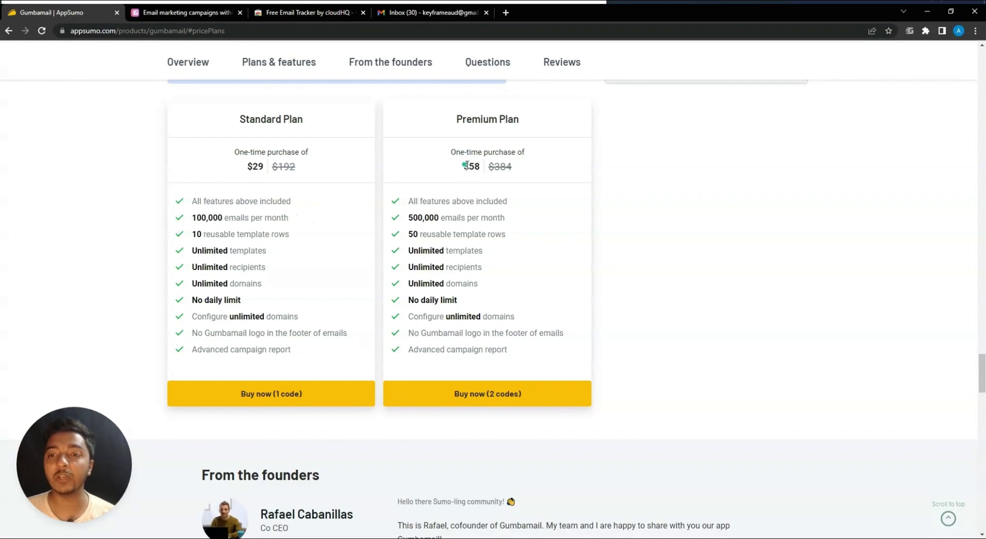
{"action": "left_click_drag", "start_coordinate": [409, 218], "coordinate": [517, 223]}
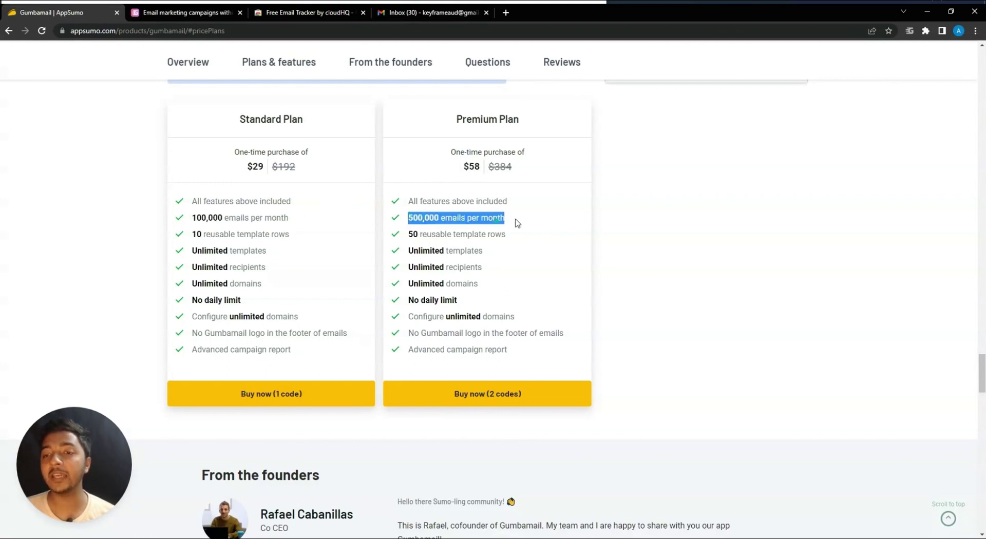
Highlight Premium's 50 template rows and other features, recompare both email limits, then return to top.
{"action": "left_click_drag", "start_coordinate": [409, 235], "coordinate": [531, 238]}
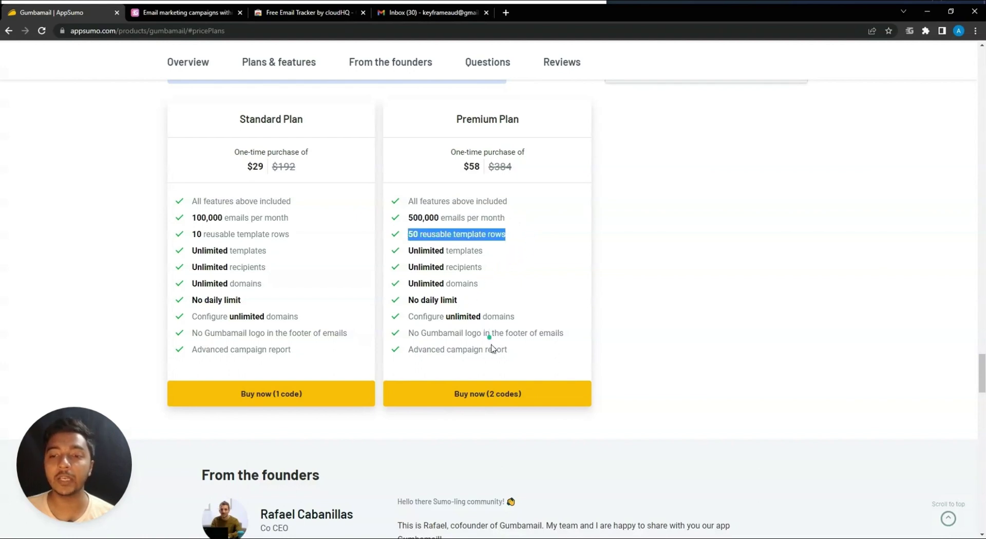
{"action": "left_click_drag", "start_coordinate": [491, 349], "coordinate": [405, 234]}
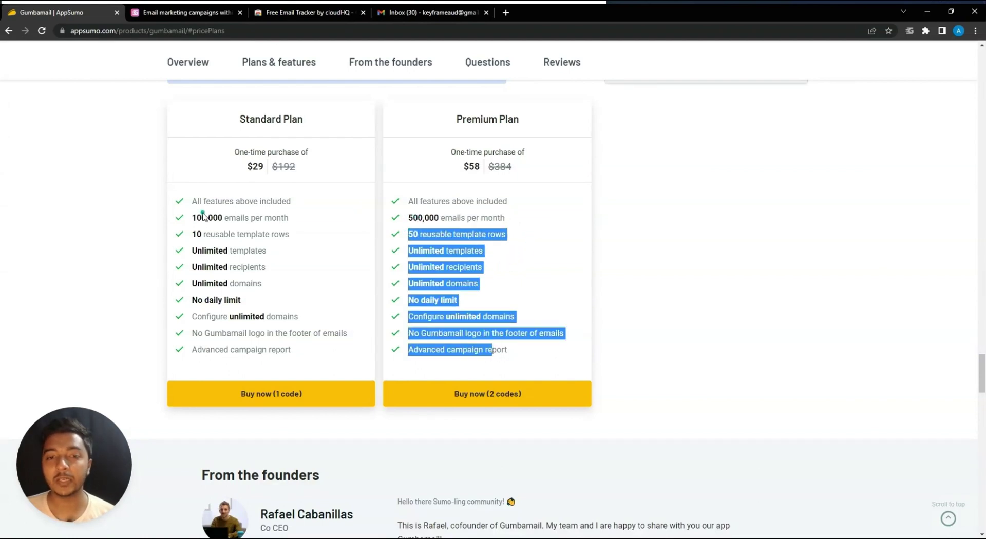
{"action": "left_click_drag", "start_coordinate": [206, 218], "coordinate": [349, 222]}
{"action": "left_click_drag", "start_coordinate": [409, 217], "coordinate": [504, 218]}
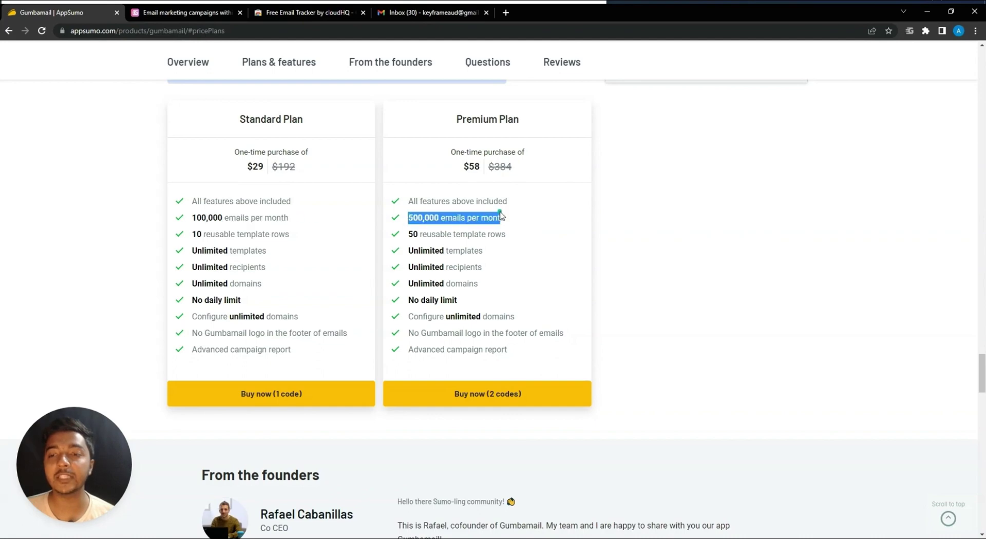
{"action": "left_click", "coordinate": [677, 340]}
{"action": "scroll", "coordinate": [678, 340], "scroll_direction": "up", "scroll_amount": 15}
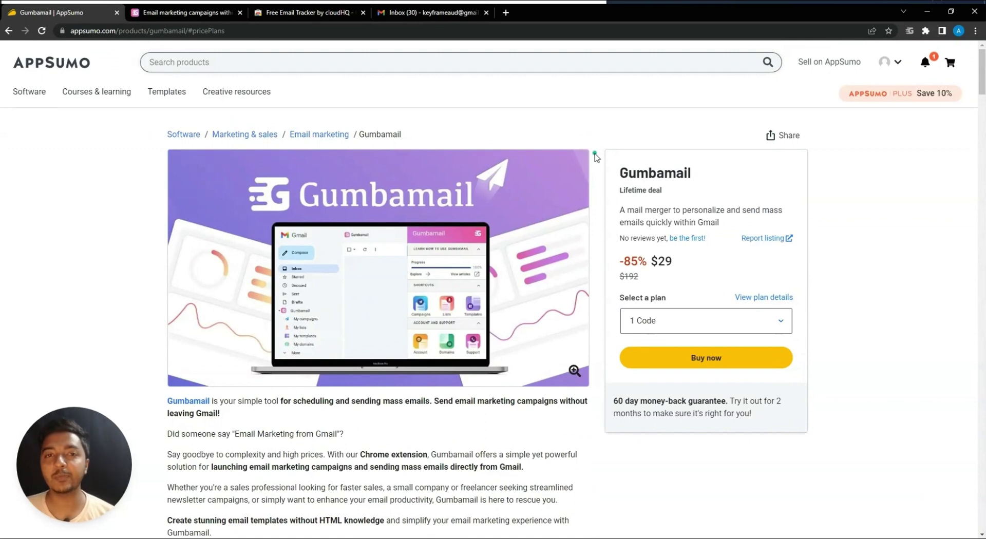
Check the Gumbamail store listing and its toolbar icon menu, then switch to the Gmail inbox.
{"action": "left_click", "coordinate": [286, 15]}
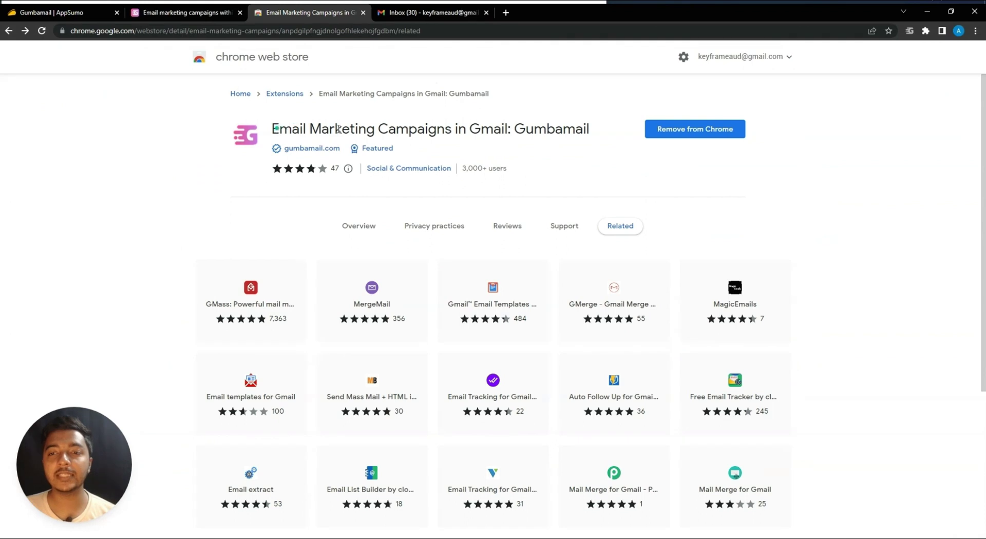
{"action": "left_click_drag", "start_coordinate": [278, 129], "coordinate": [557, 124]}
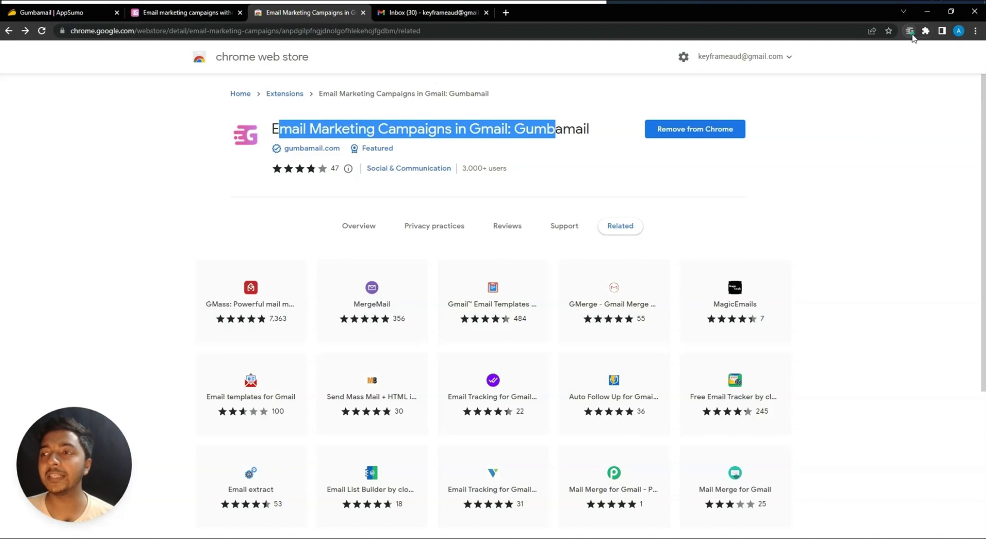
{"action": "right_click", "coordinate": [911, 34]}
{"action": "left_click", "coordinate": [886, 234]}
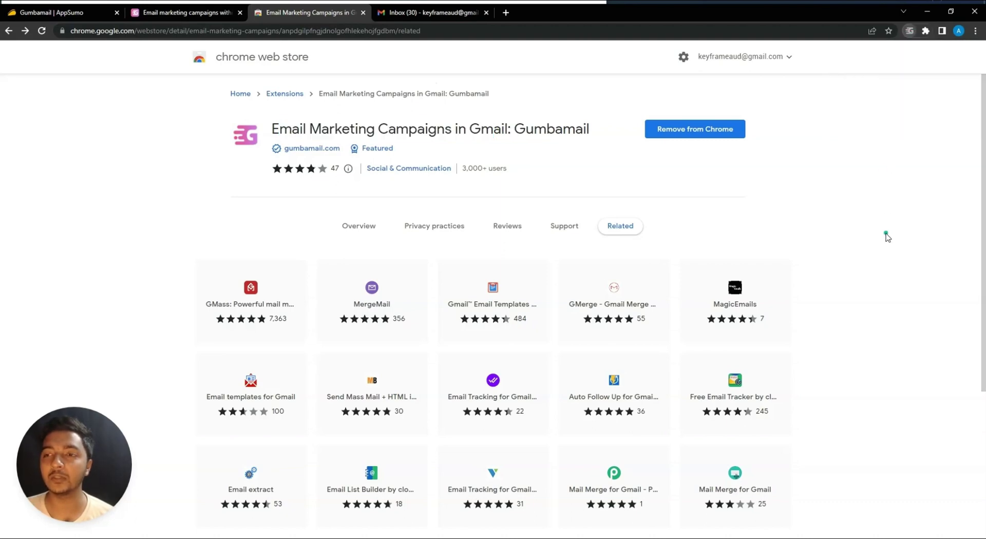
{"action": "left_click", "coordinate": [403, 15]}
Open, close and reopen the Gumbamail side panel, showing 83% onboarding plus Campaigns, Lists, Templates.
{"action": "scroll", "coordinate": [421, 365], "scroll_direction": "down", "scroll_amount": 2}
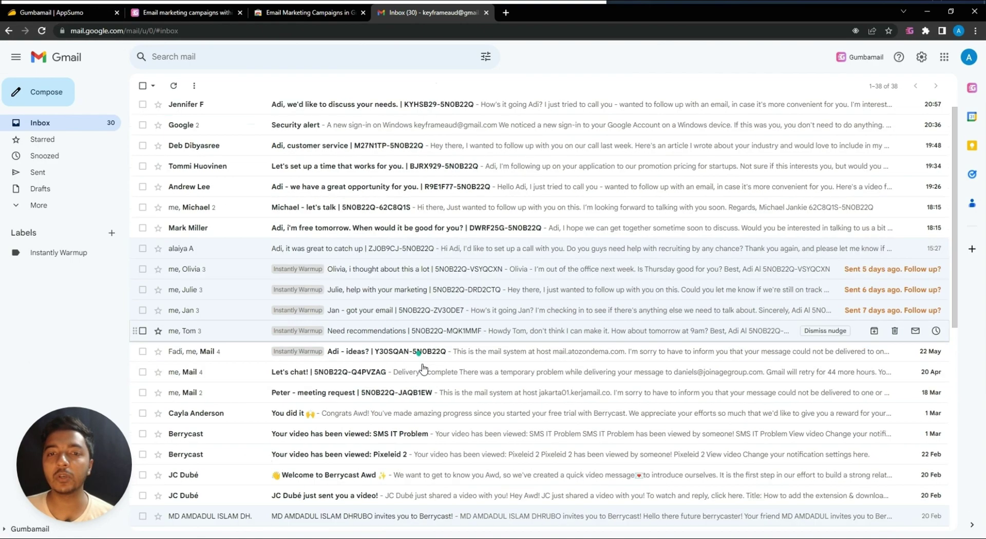
{"action": "scroll", "coordinate": [423, 367], "scroll_direction": "up", "scroll_amount": 2}
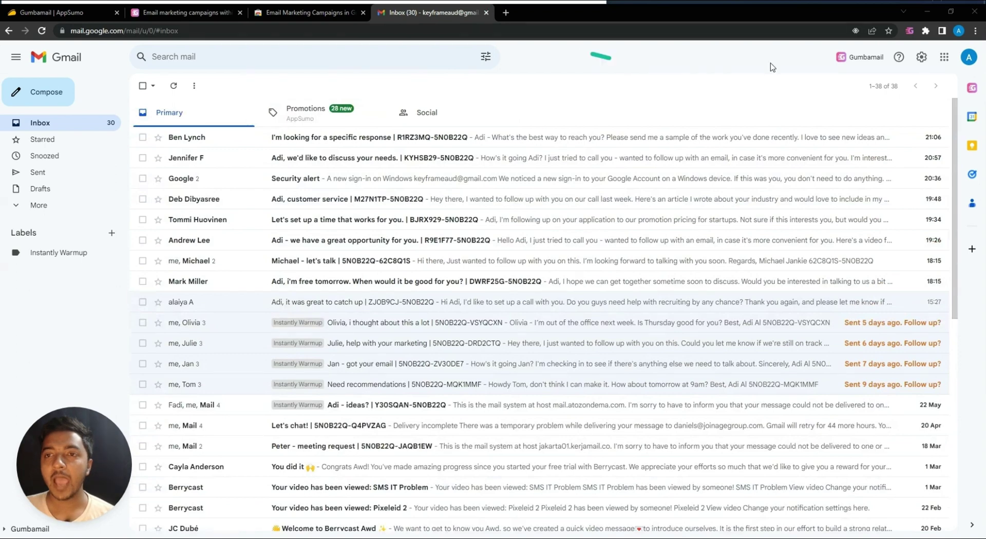
{"action": "left_click", "coordinate": [865, 58]}
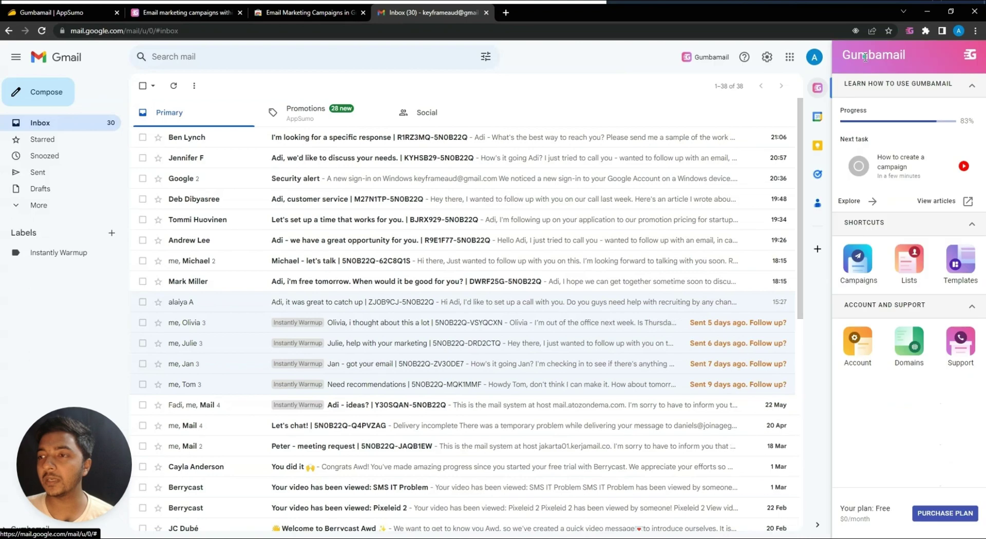
{"action": "left_click", "coordinate": [711, 57]}
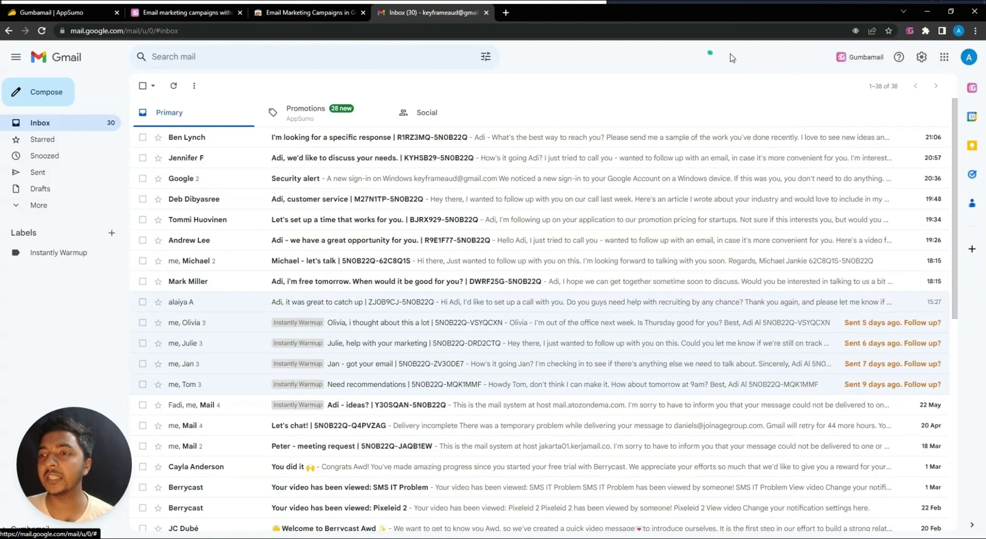
{"action": "left_click", "coordinate": [865, 58]}
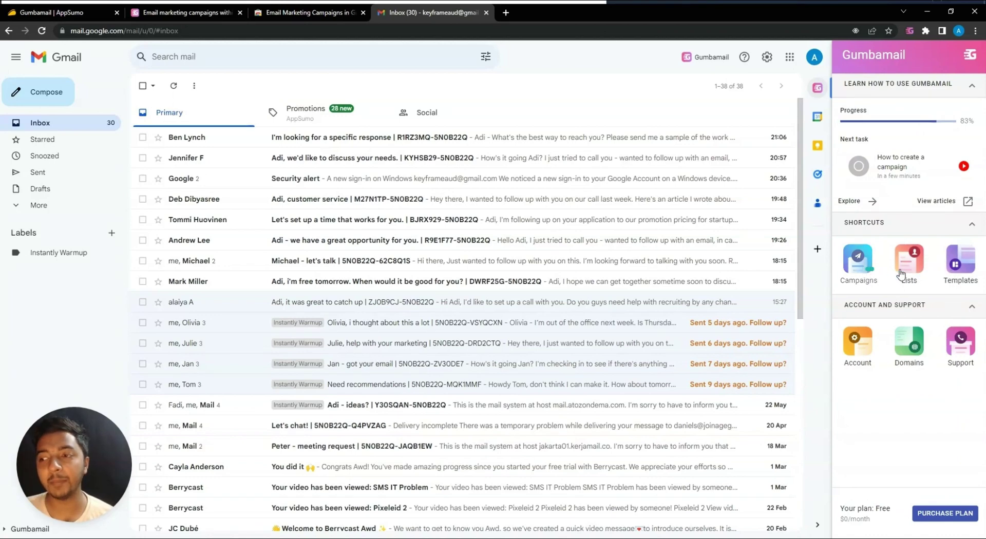
Browse the My templates gallery's ready-made designs and select the Black and white template.
{"action": "left_click", "coordinate": [951, 271]}
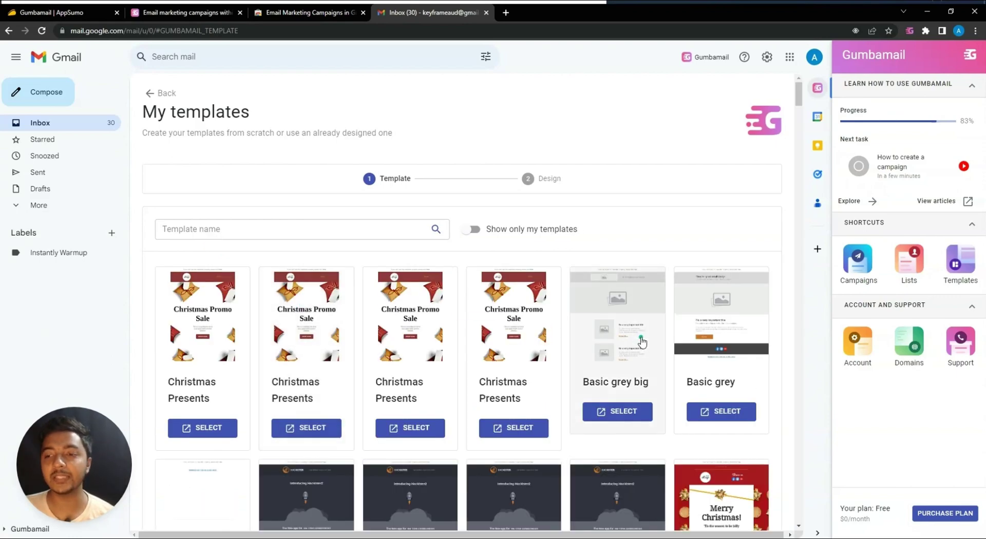
{"action": "scroll", "coordinate": [641, 341], "scroll_direction": "down", "scroll_amount": 5}
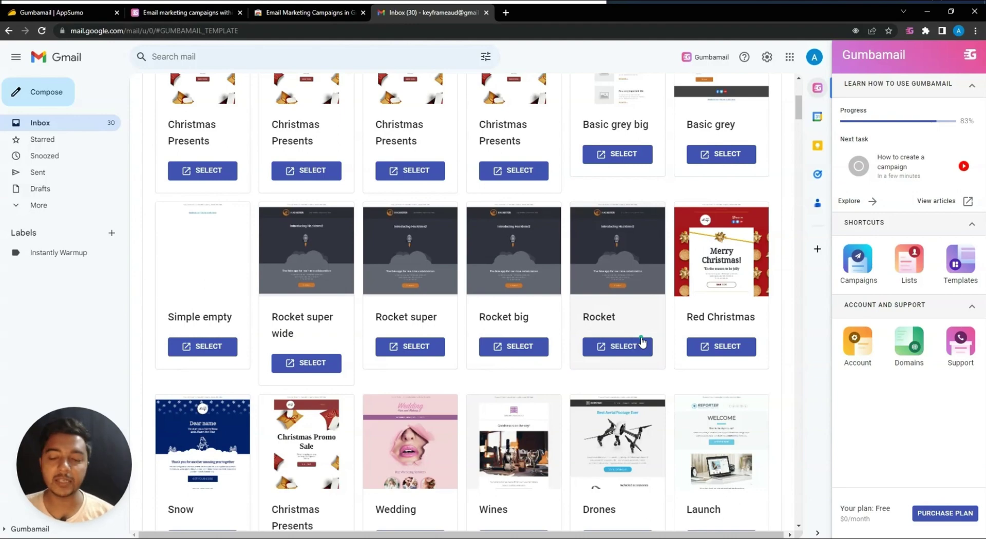
{"action": "scroll", "coordinate": [641, 341], "scroll_direction": "down", "scroll_amount": 3}
{"action": "scroll", "coordinate": [641, 341], "scroll_direction": "down", "scroll_amount": 3}
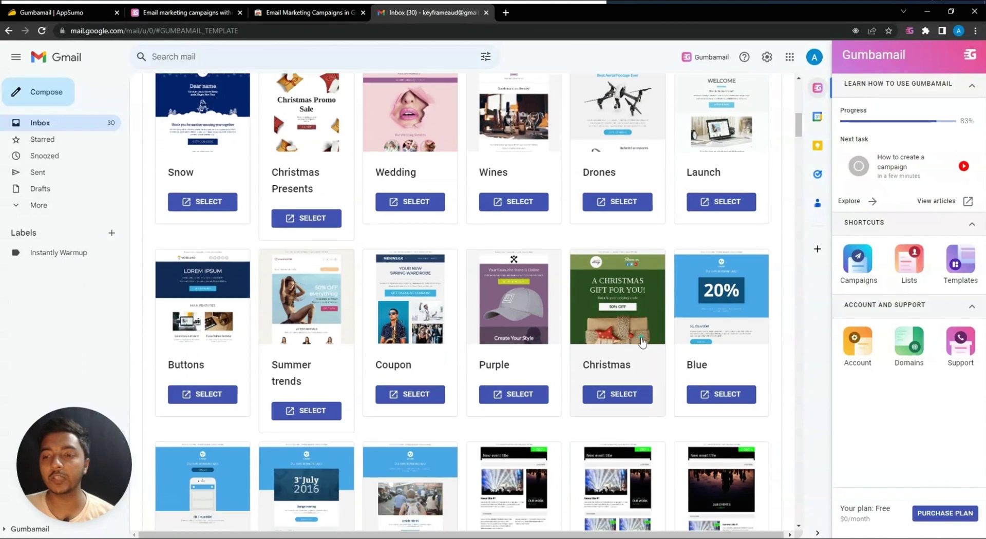
{"action": "scroll", "coordinate": [466, 293], "scroll_direction": "down", "scroll_amount": 4}
{"action": "scroll", "coordinate": [453, 293], "scroll_direction": "up", "scroll_amount": 3}
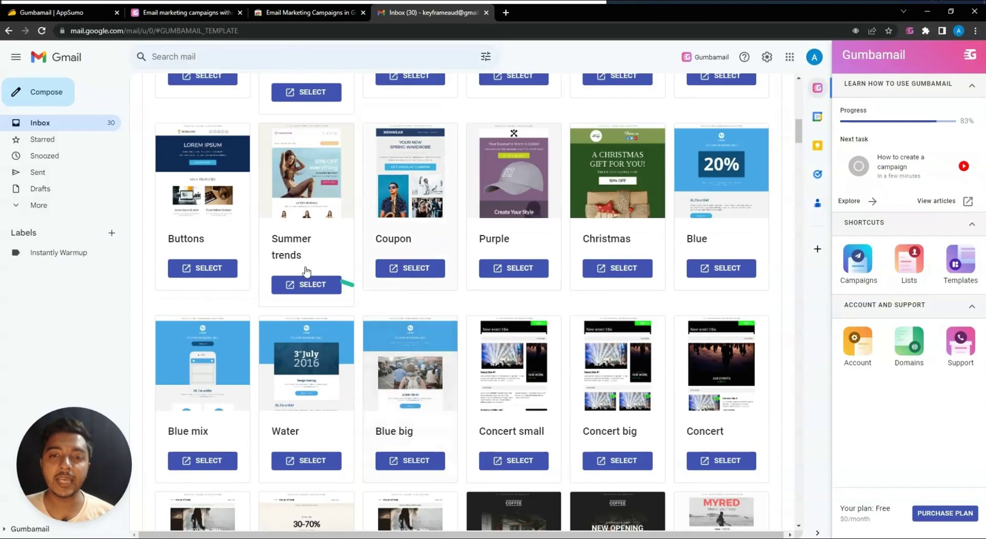
{"action": "scroll", "coordinate": [589, 288], "scroll_direction": "down", "scroll_amount": 4}
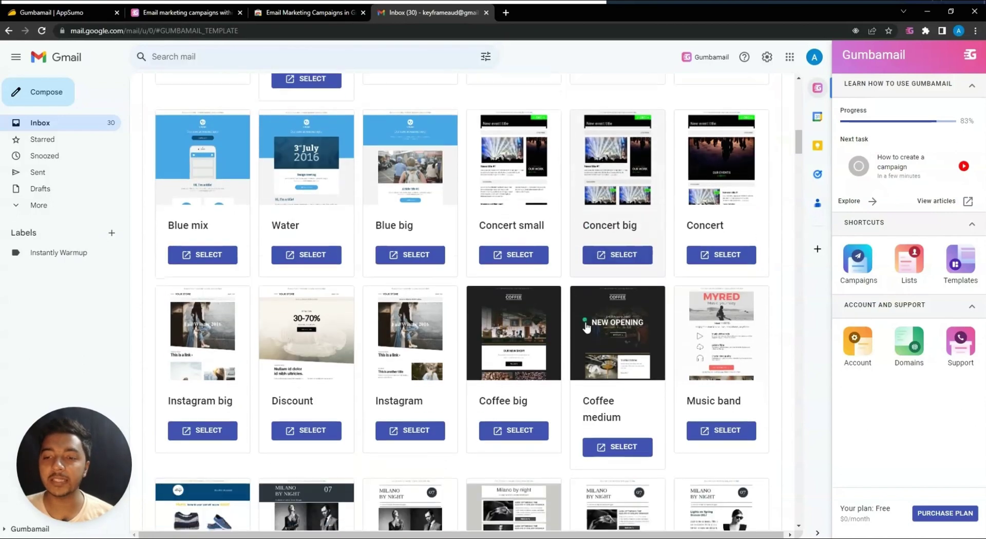
{"action": "scroll", "coordinate": [546, 401], "scroll_direction": "down", "scroll_amount": 9}
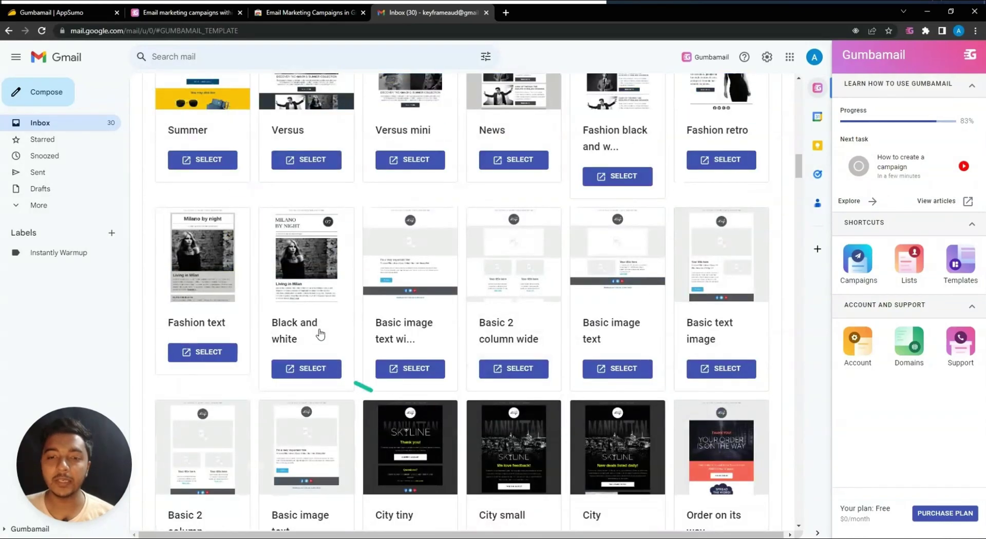
{"action": "left_click", "coordinate": [306, 371]}
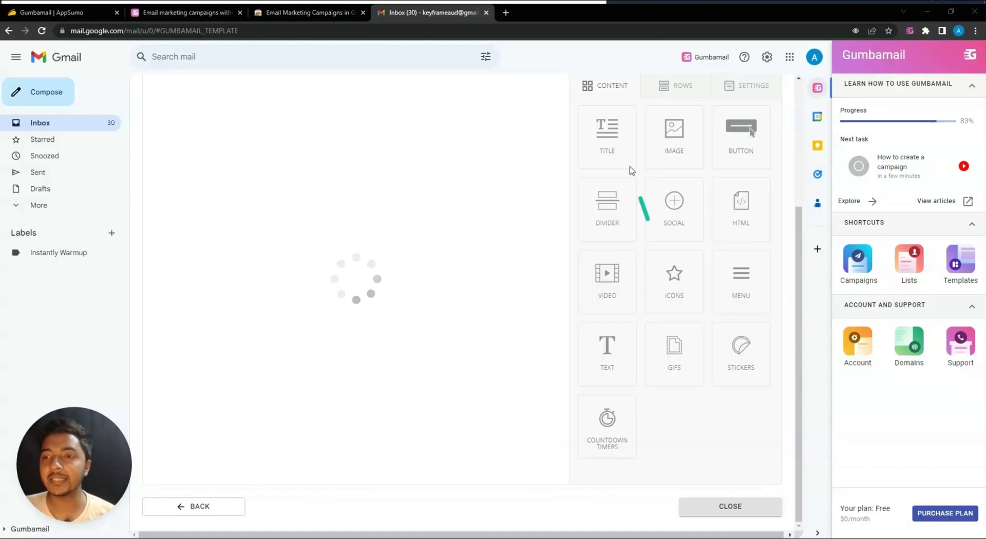
Select the MILANO BY NIGHT title text and the template's image blocks, including the large photo.
{"action": "scroll", "coordinate": [360, 334], "scroll_direction": "up", "scroll_amount": 4}
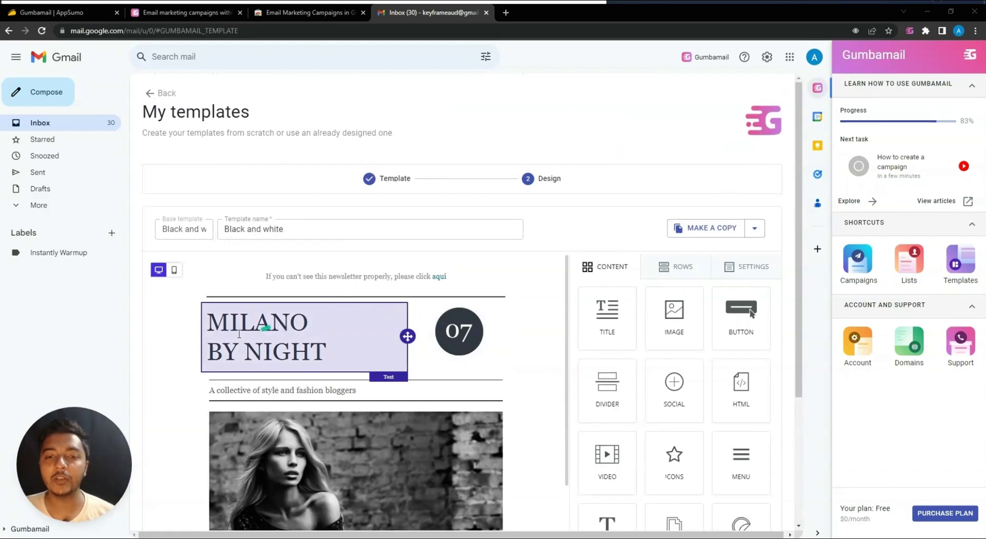
{"action": "left_click", "coordinate": [220, 316]}
{"action": "left_click_drag", "start_coordinate": [229, 323], "coordinate": [329, 359]}
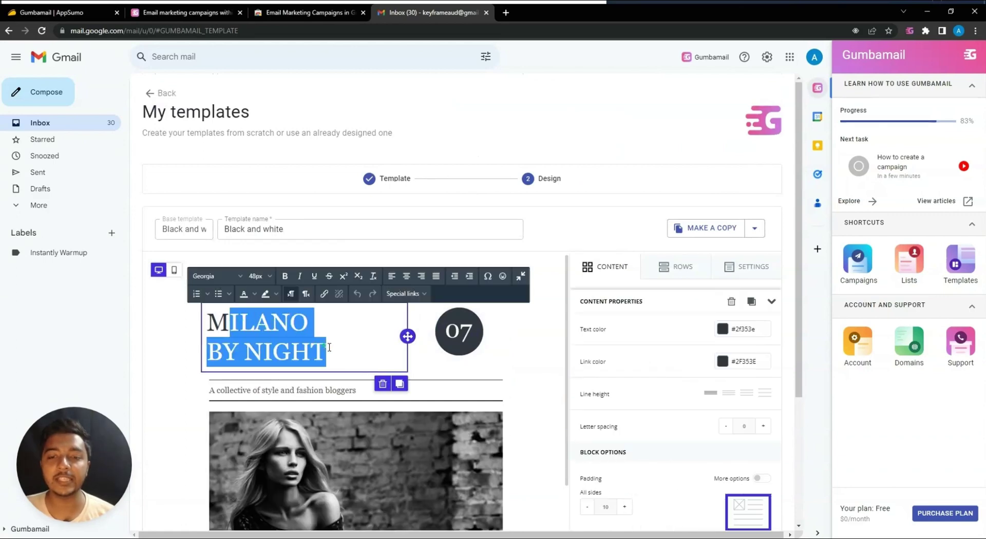
{"action": "left_click", "coordinate": [454, 347]}
{"action": "scroll", "coordinate": [390, 370], "scroll_direction": "down", "scroll_amount": 3}
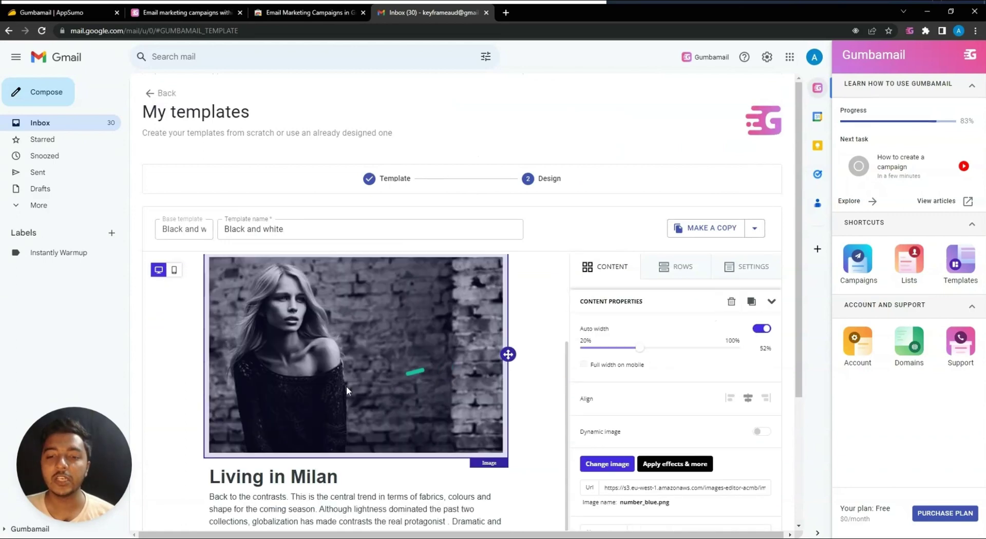
{"action": "left_click", "coordinate": [424, 384]}
{"action": "scroll", "coordinate": [425, 389], "scroll_direction": "down", "scroll_amount": 5}
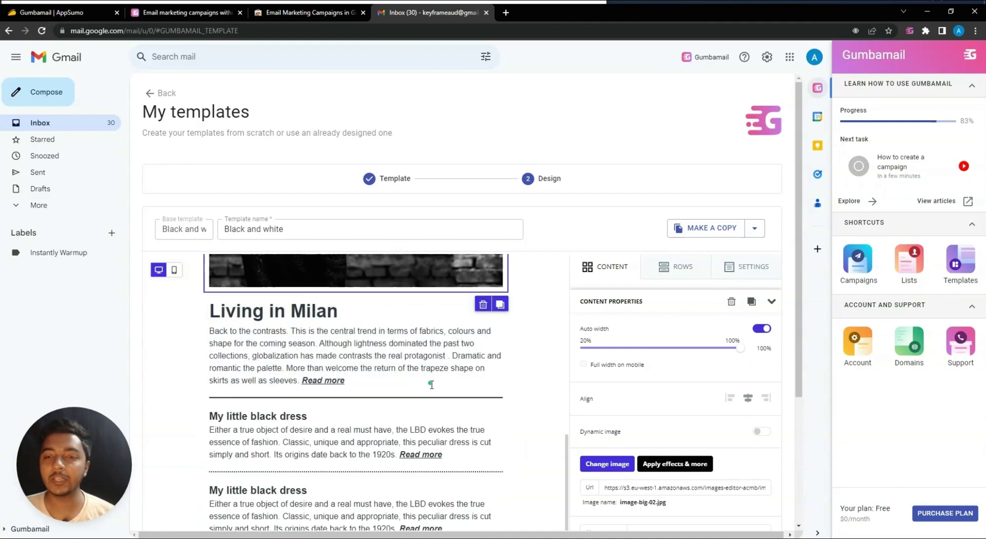
{"action": "scroll", "coordinate": [539, 327], "scroll_direction": "up", "scroll_amount": 5}
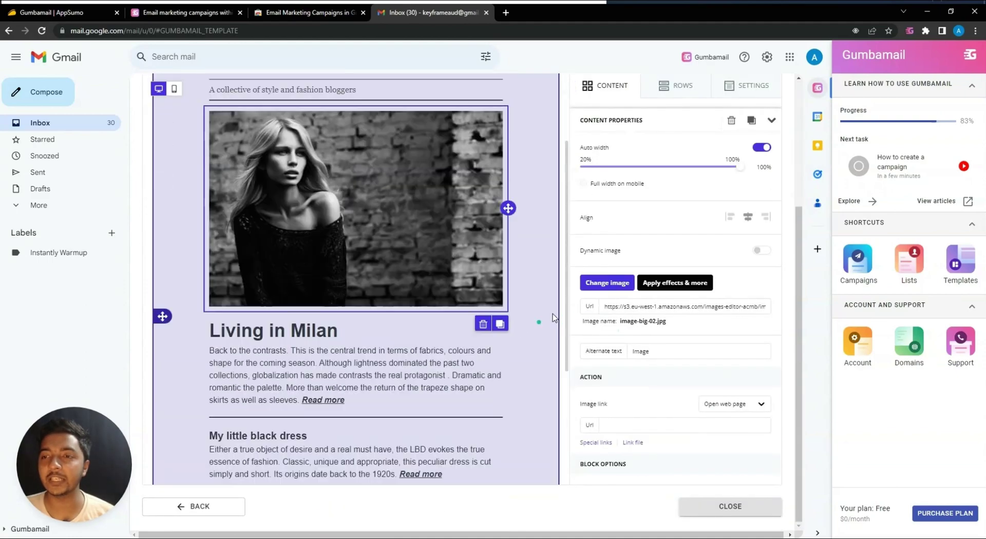
View the Rows and Settings tabs, then inspect the fallback-link text and locked 'Sent with Gumbamail' footer.
{"action": "left_click", "coordinate": [667, 86]}
{"action": "left_click", "coordinate": [747, 85]}
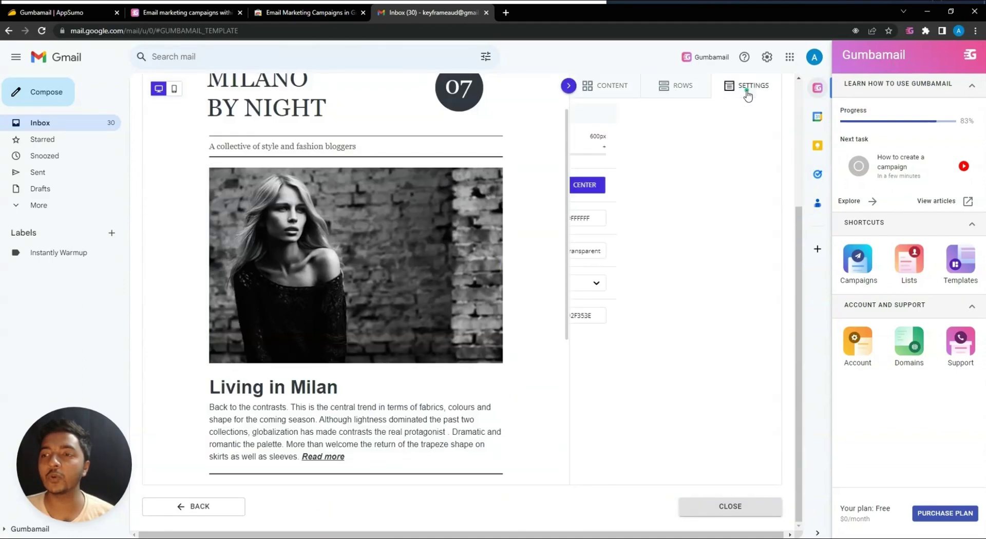
{"action": "scroll", "coordinate": [448, 240], "scroll_direction": "up", "scroll_amount": 1}
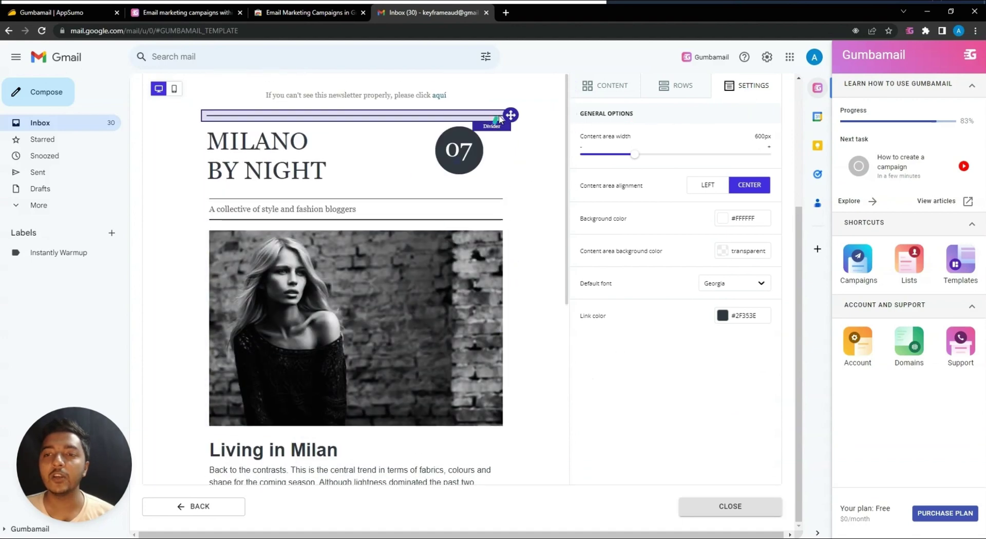
{"action": "left_click", "coordinate": [493, 96]}
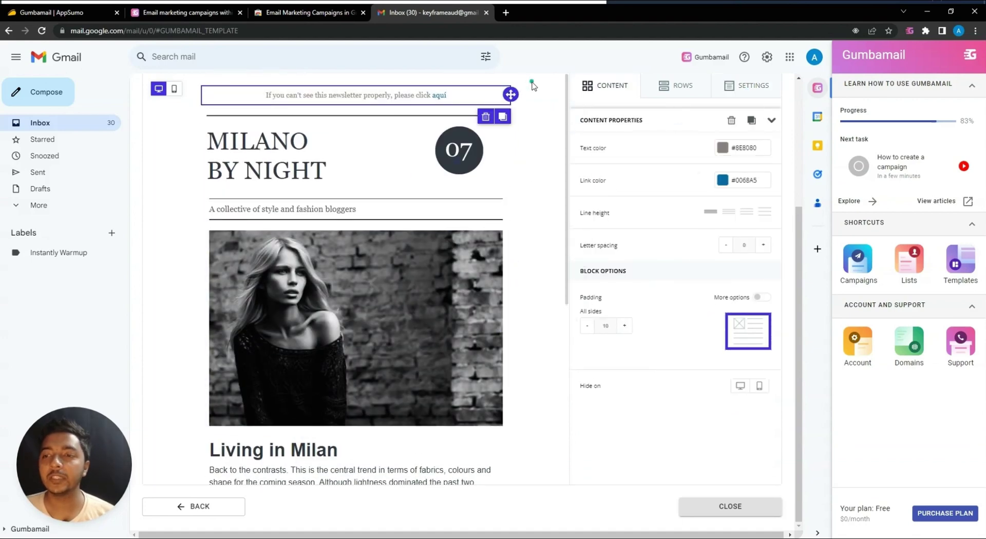
{"action": "scroll", "coordinate": [441, 360], "scroll_direction": "down", "scroll_amount": 6}
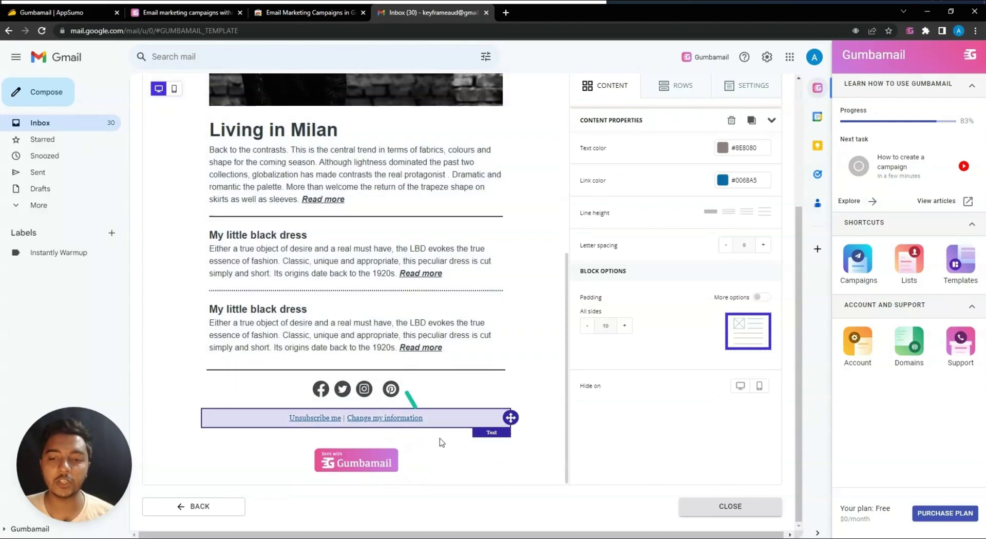
{"action": "left_click", "coordinate": [444, 462]}
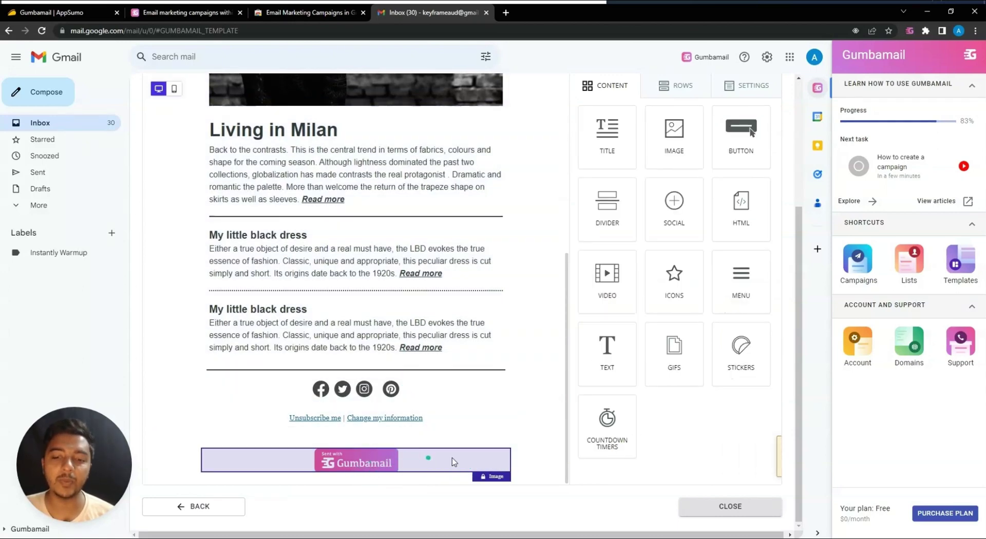
{"action": "scroll", "coordinate": [408, 446], "scroll_direction": "up", "scroll_amount": 8}
{"action": "scroll", "coordinate": [407, 433], "scroll_direction": "up", "scroll_amount": 2}
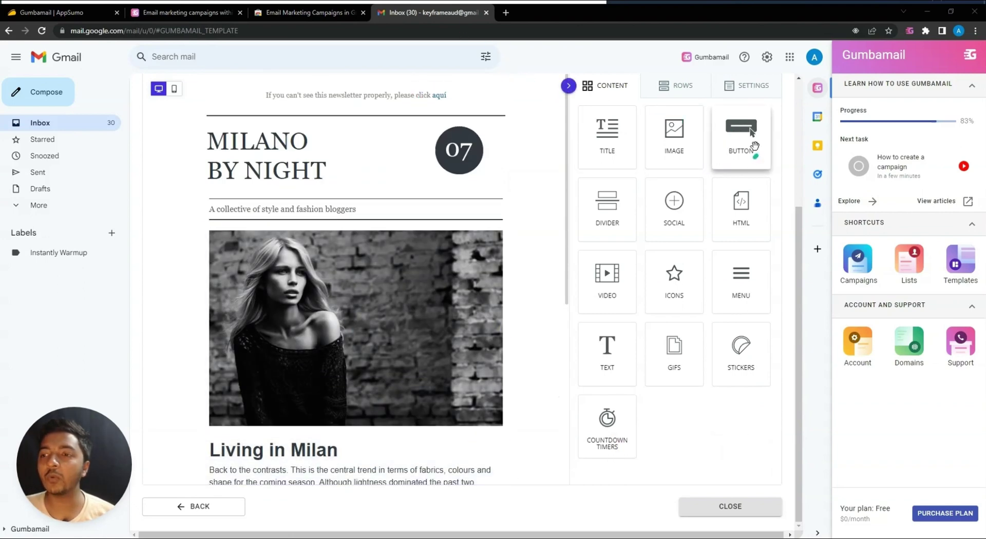
Place a Button block above the tagline under MILANO BY NIGHT and review its properties.
{"action": "mouse_move", "coordinate": [752, 147]}
{"action": "left_mouse_down"}
{"action": "mouse_move", "coordinate": [724, 159]}
{"action": "mouse_move", "coordinate": [353, 206]}
{"action": "left_mouse_up"}
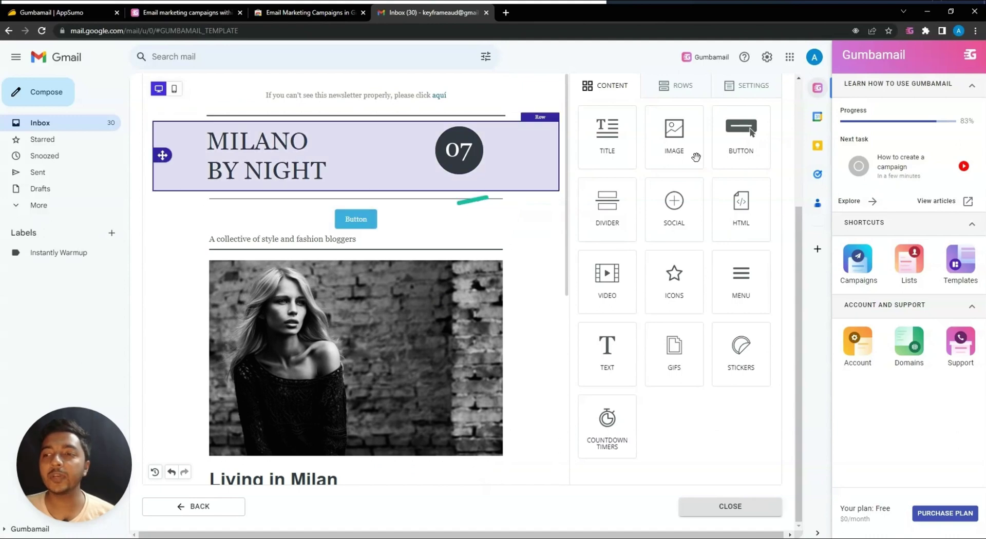
{"action": "left_click", "coordinate": [368, 223]}
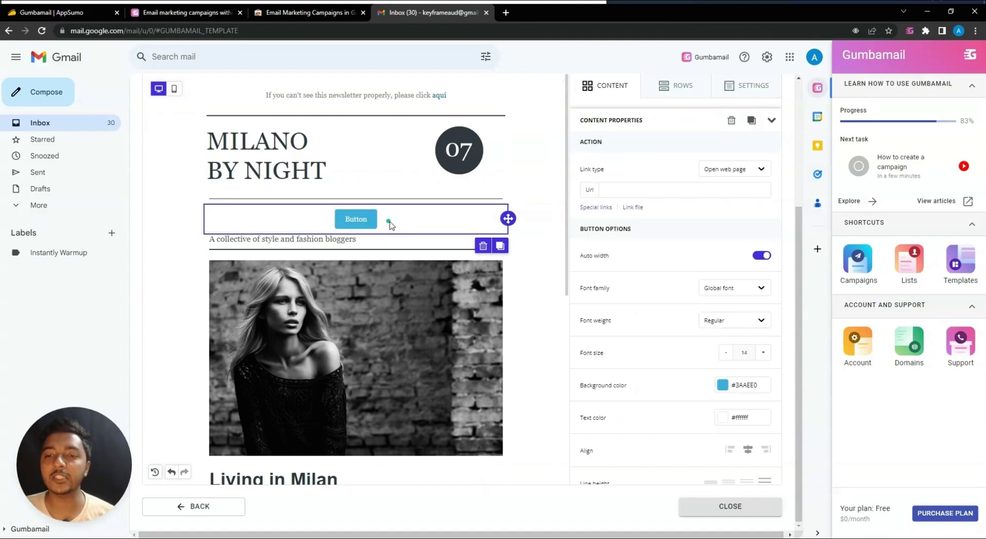
{"action": "scroll", "coordinate": [637, 308], "scroll_direction": "down", "scroll_amount": 8}
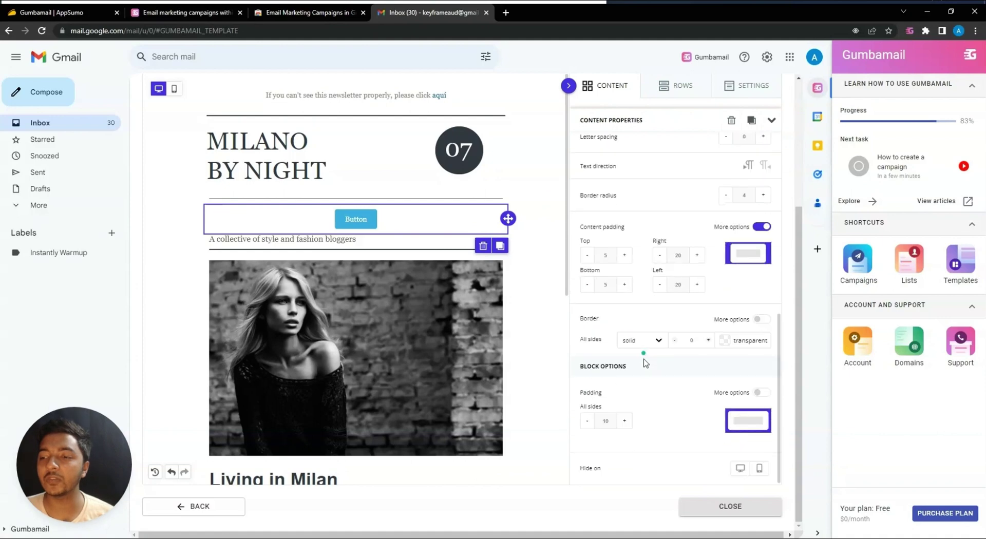
{"action": "scroll", "coordinate": [645, 365], "scroll_direction": "up", "scroll_amount": 5}
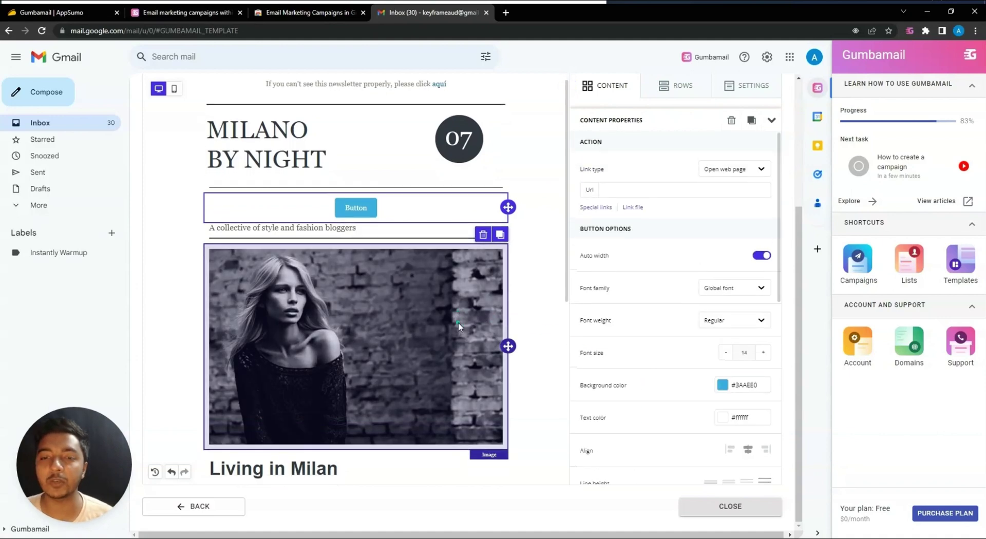
{"action": "scroll", "coordinate": [435, 329], "scroll_direction": "down", "scroll_amount": 7}
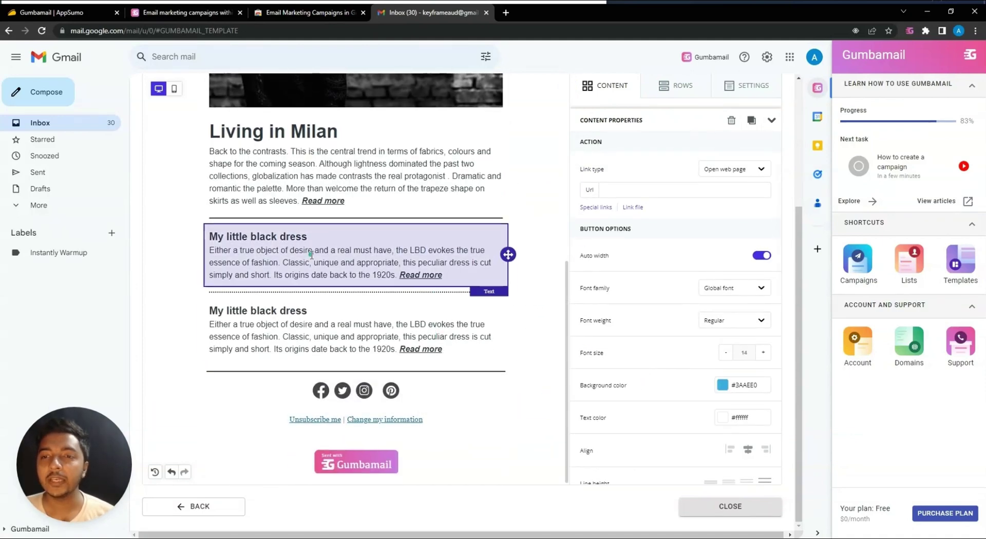
{"action": "scroll", "coordinate": [311, 254], "scroll_direction": "up", "scroll_amount": 7}
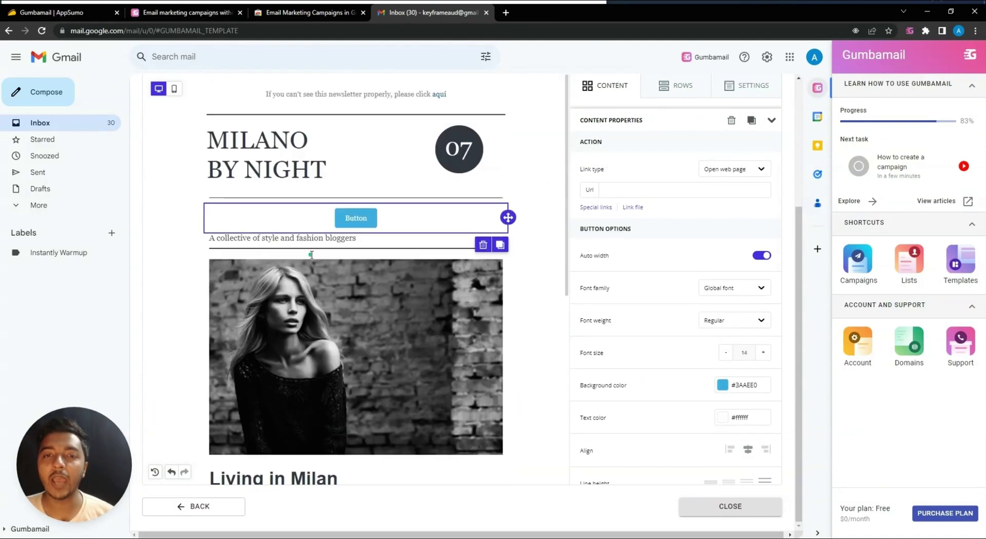
Compare the mobile and desktop previews, then check the template's copy and save options.
{"action": "left_click", "coordinate": [173, 88]}
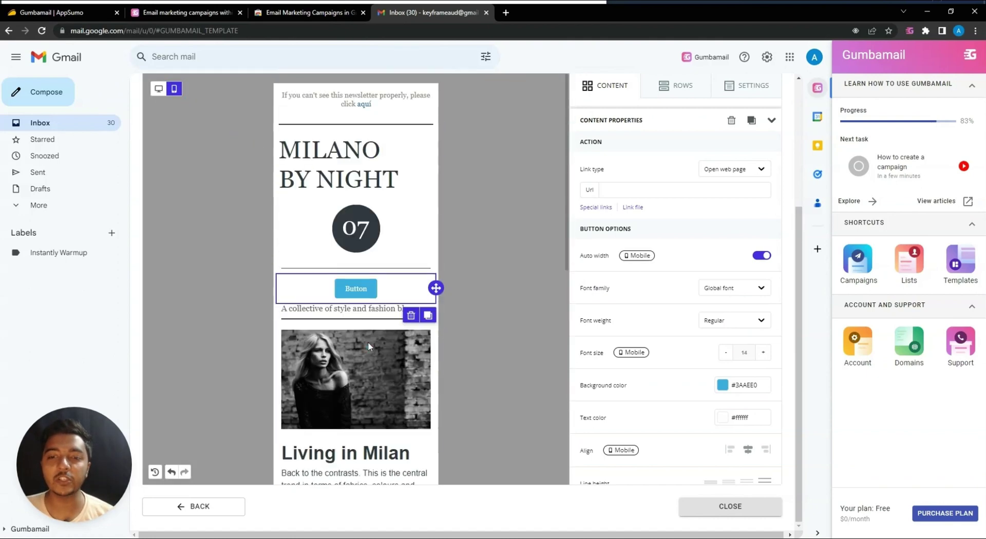
{"action": "left_click", "coordinate": [158, 88]}
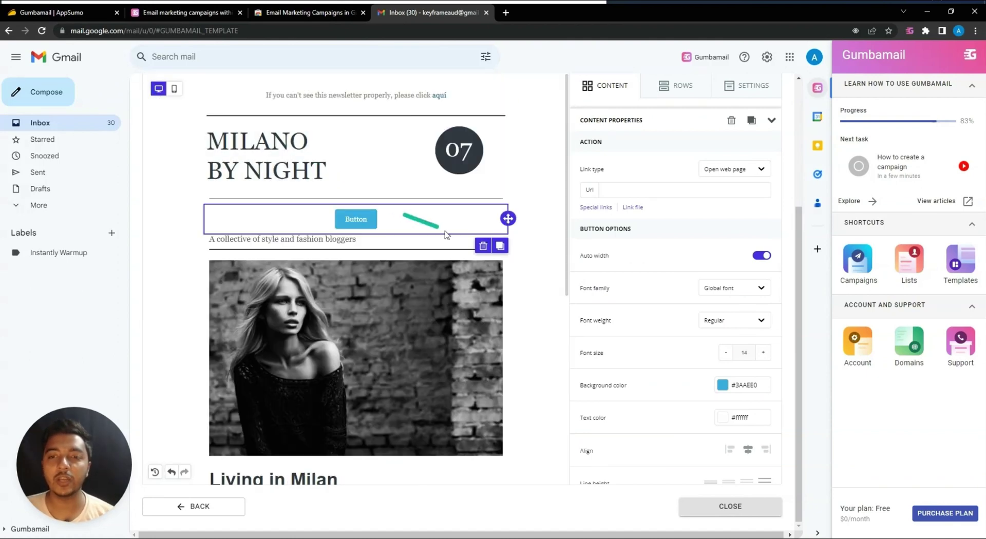
{"action": "scroll", "coordinate": [442, 226], "scroll_direction": "up", "scroll_amount": 3}
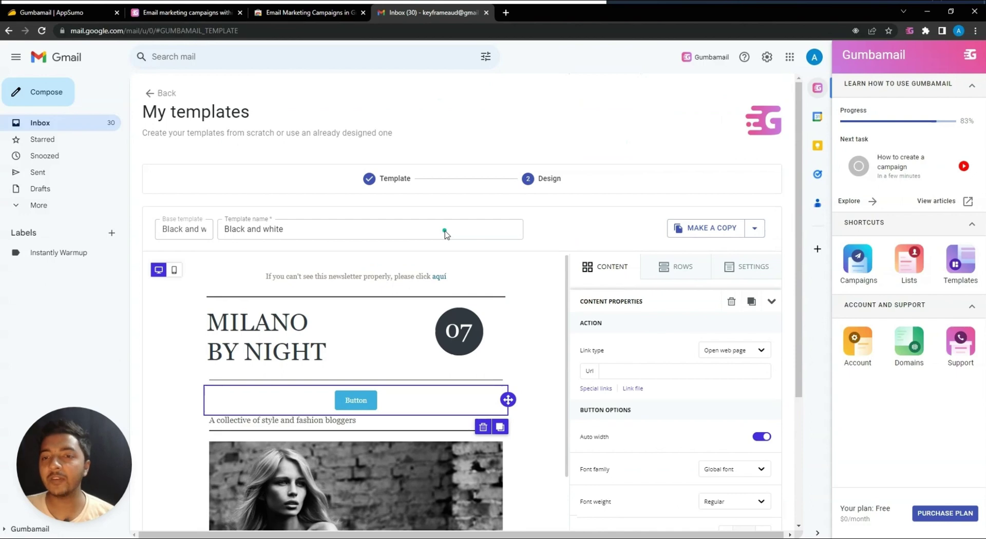
{"action": "left_click", "coordinate": [753, 227]}
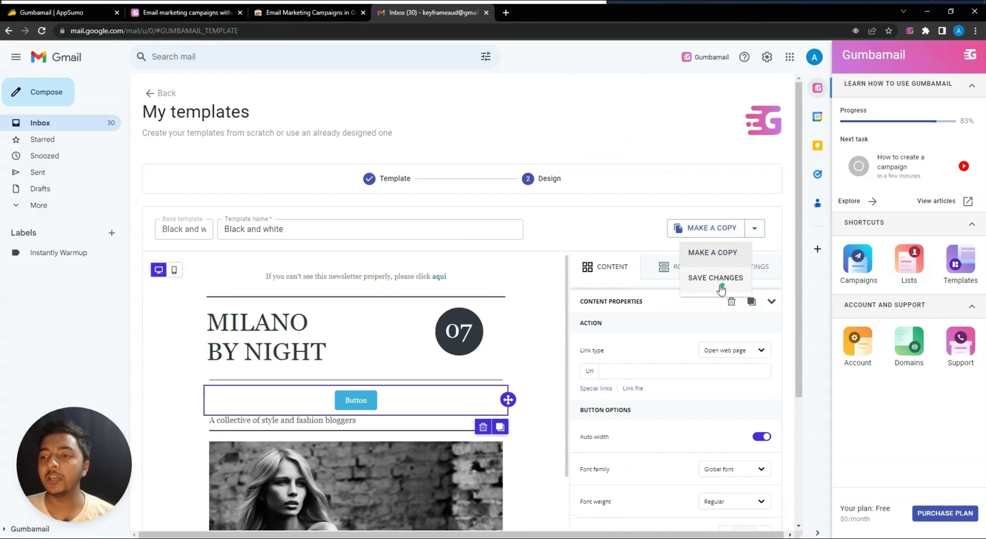
{"action": "left_click", "coordinate": [721, 232]}
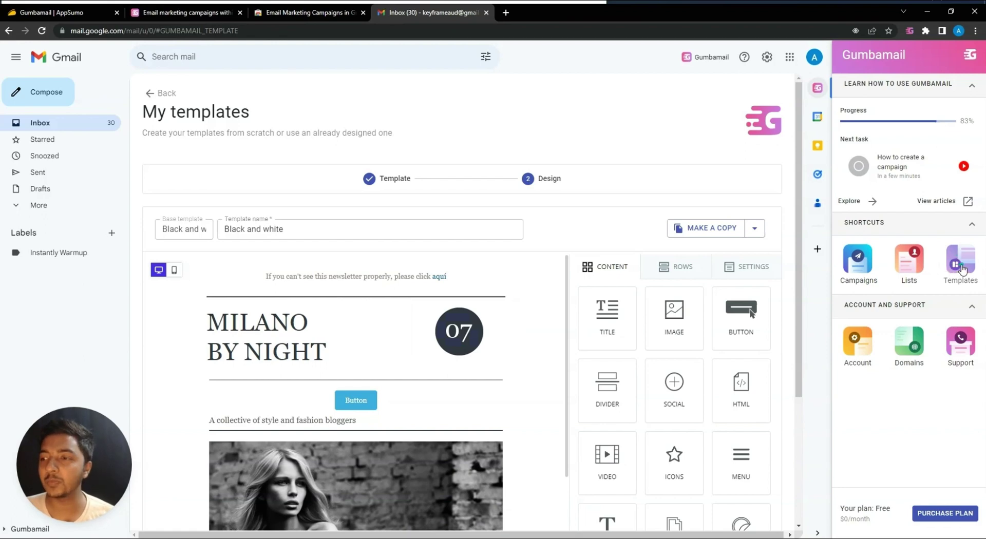
Review recipients in List 1 and List 2, then return to the My lists overview.
{"action": "left_click", "coordinate": [917, 263]}
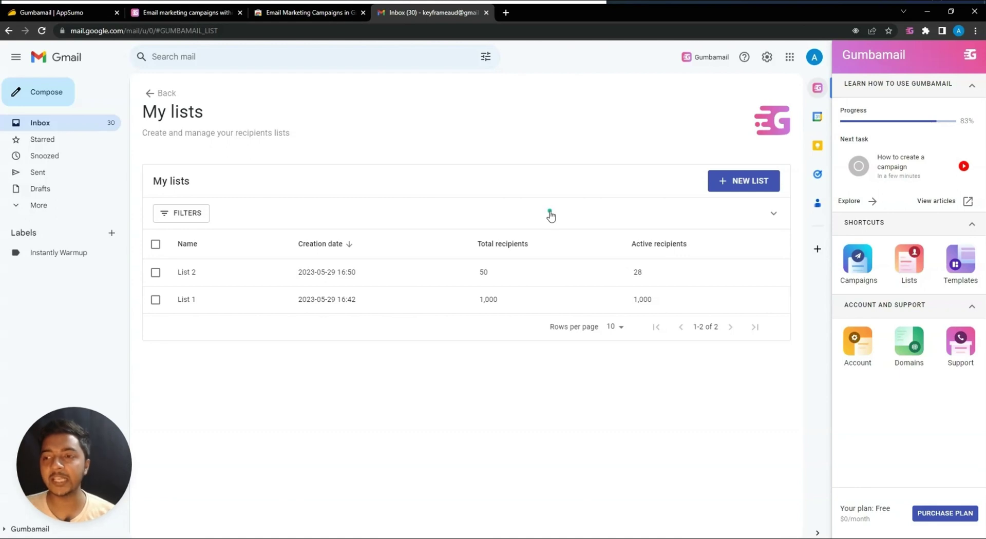
{"action": "left_click", "coordinate": [185, 300]}
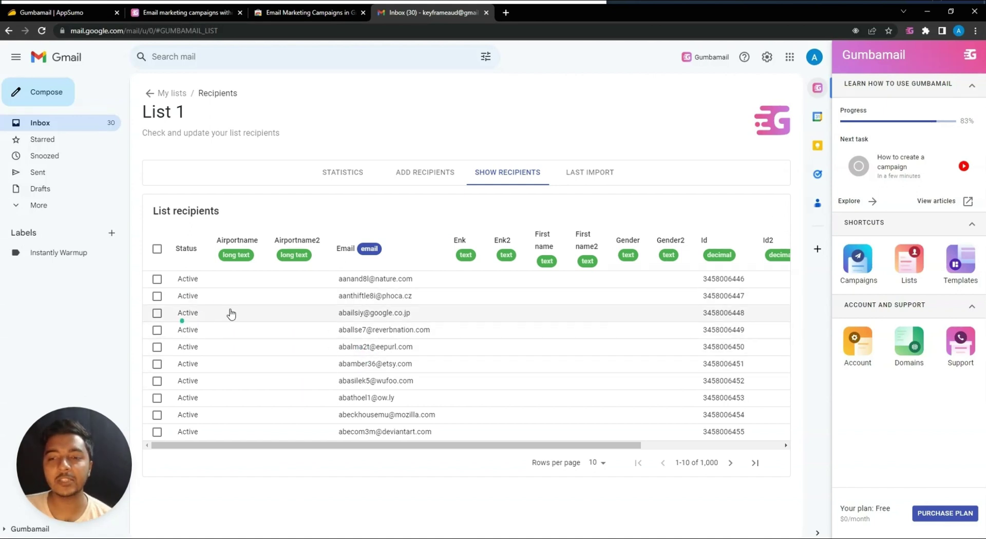
{"action": "left_click", "coordinate": [8, 31]}
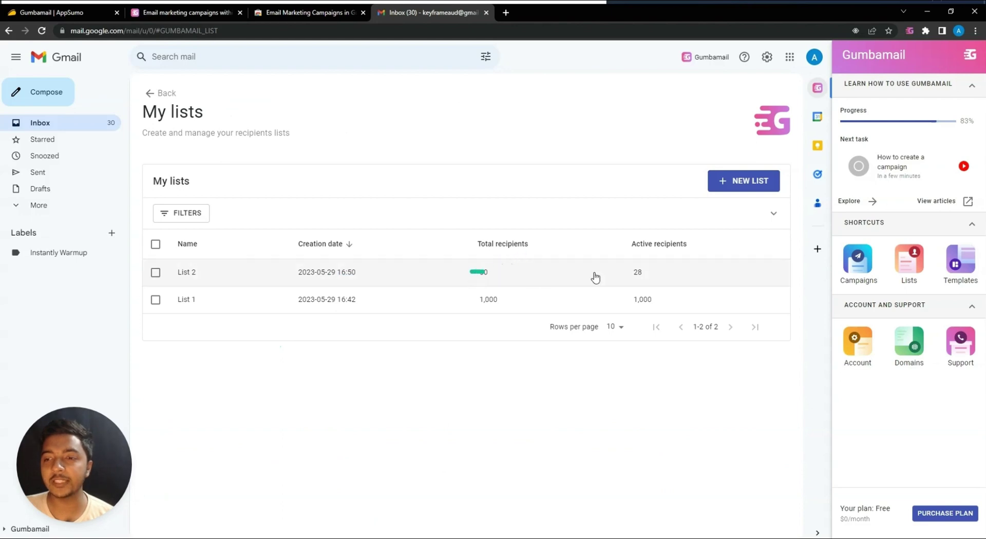
{"action": "left_click_drag", "start_coordinate": [284, 271], "coordinate": [322, 373]}
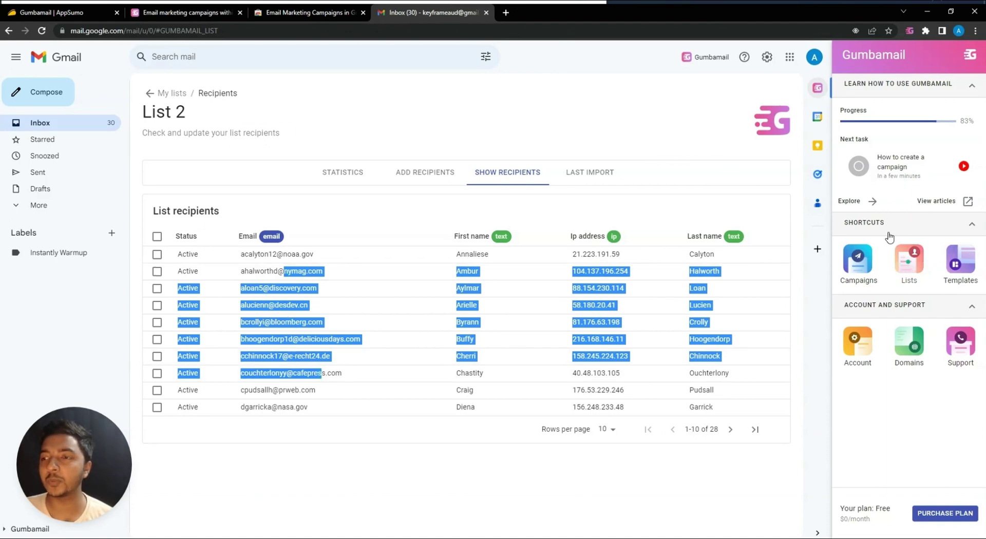
{"action": "left_click", "coordinate": [907, 257]}
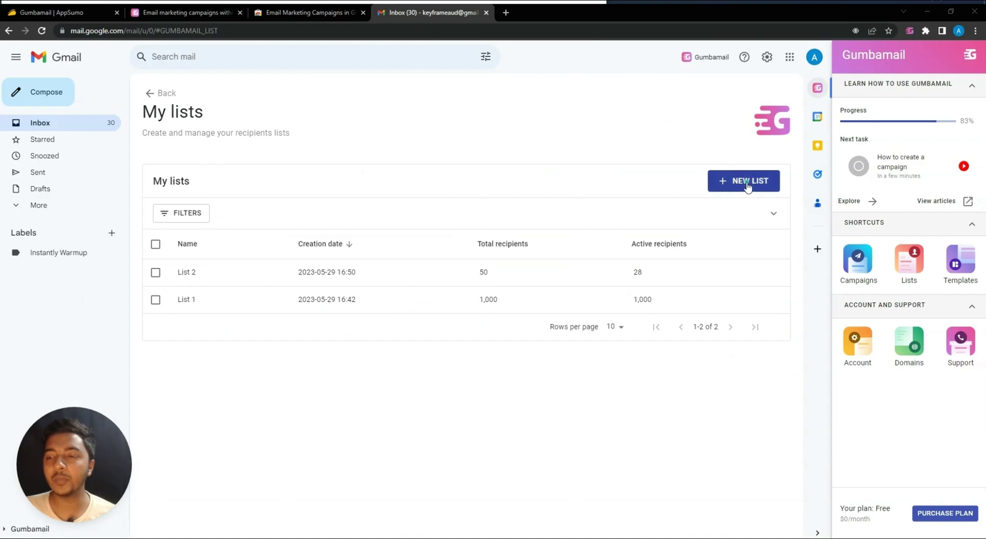
Create an English recipient list named List 3 and open its empty recipients page.
{"action": "left_click", "coordinate": [747, 187]}
{"action": "left_click", "coordinate": [523, 286]}
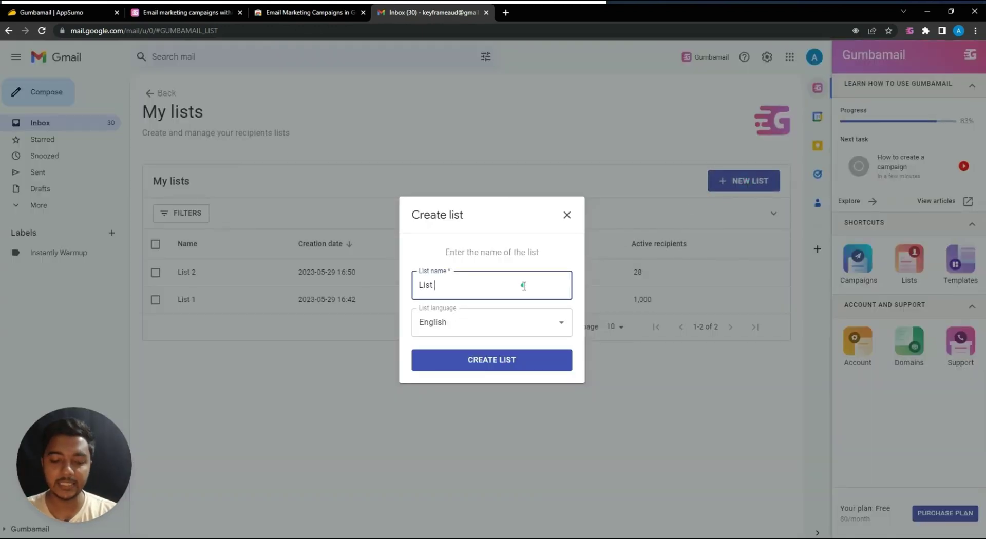
{"action": "left_click", "coordinate": [519, 323]}
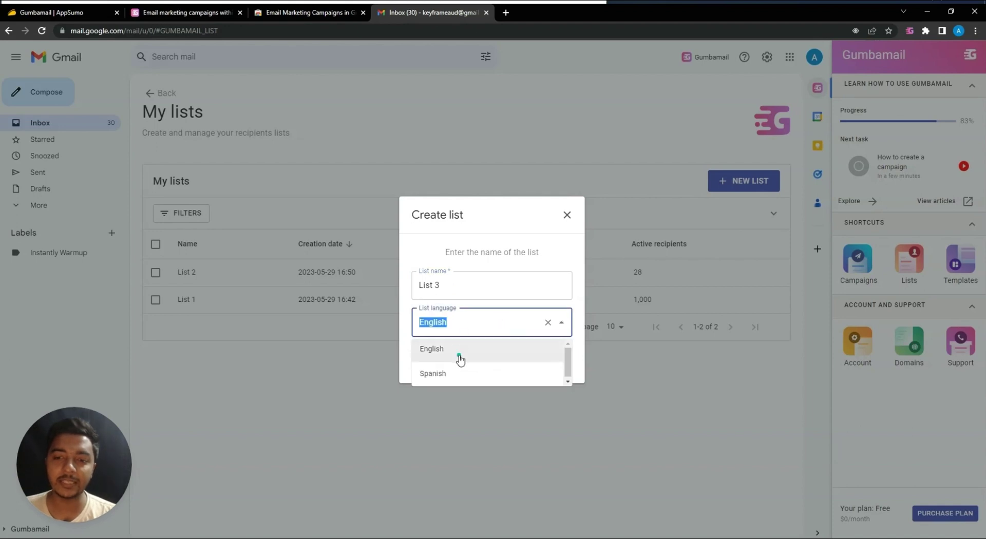
{"action": "left_click", "coordinate": [489, 289]}
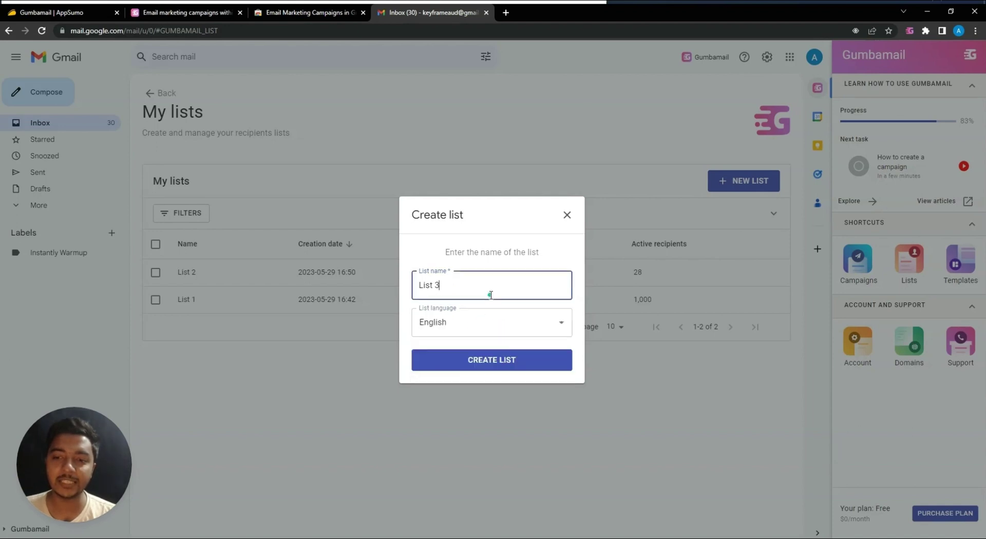
{"action": "left_click", "coordinate": [506, 360]}
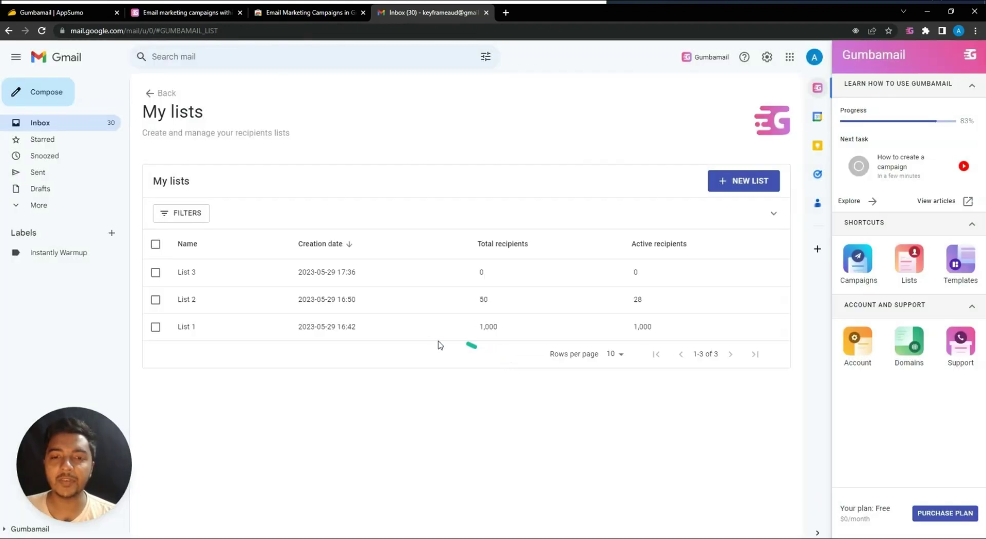
{"action": "left_click", "coordinate": [194, 278]}
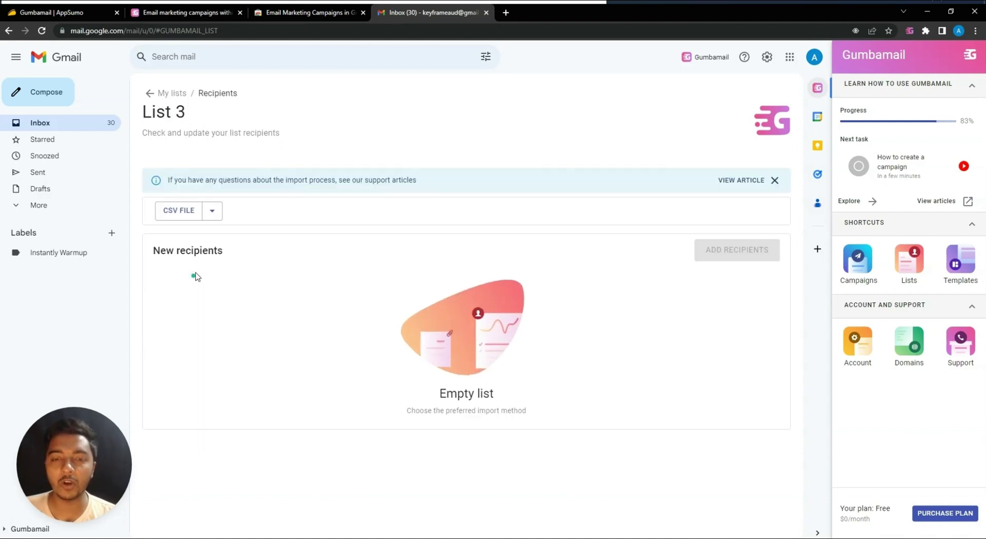
Compare the Google Sheets and Google Contacts import sources and their contact groups, then pick CSV file.
{"action": "left_click", "coordinate": [218, 218]}
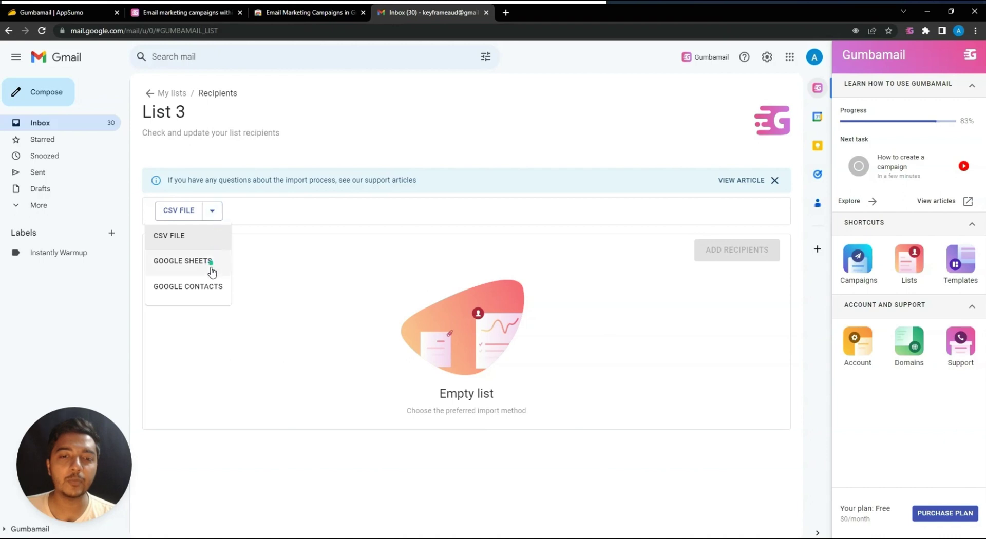
{"action": "left_click", "coordinate": [193, 268]}
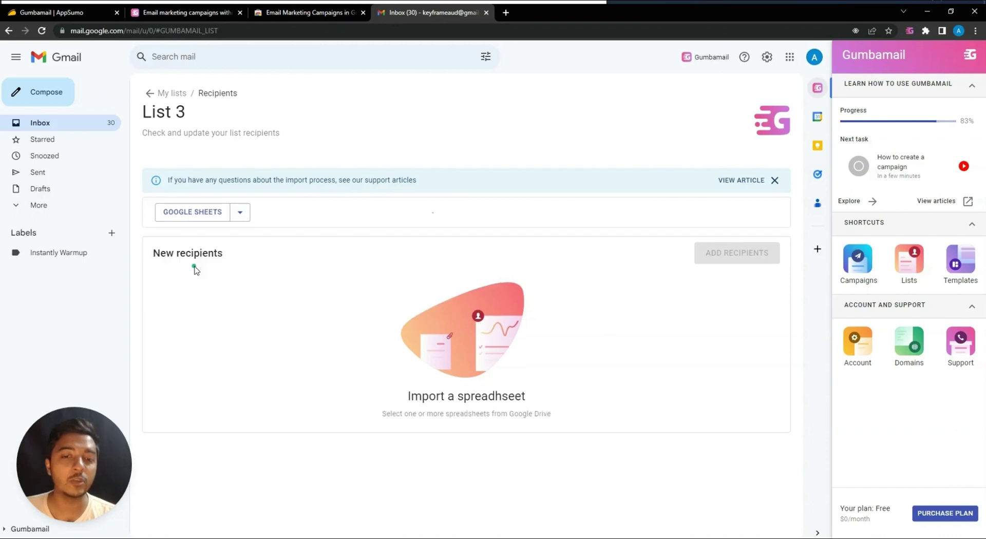
{"action": "left_click", "coordinate": [237, 213]}
{"action": "left_click", "coordinate": [221, 252]}
{"action": "left_click", "coordinate": [238, 212]}
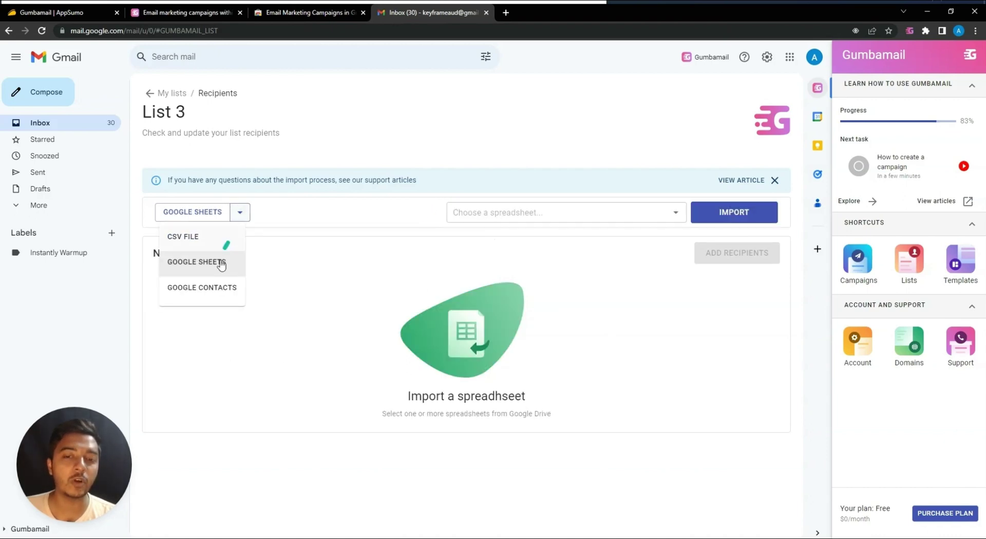
{"action": "left_click", "coordinate": [205, 289]}
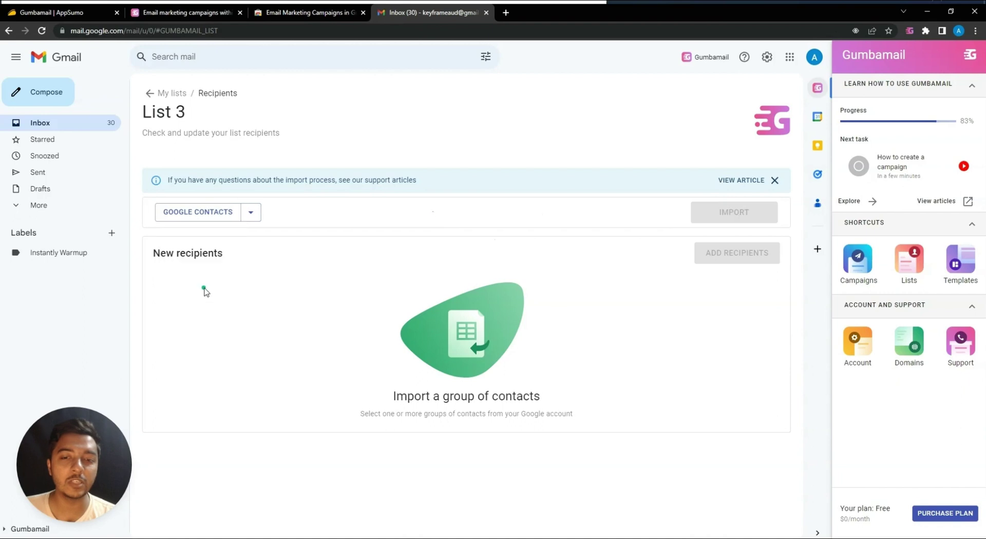
{"action": "left_click", "coordinate": [248, 213]}
{"action": "left_click", "coordinate": [207, 236]}
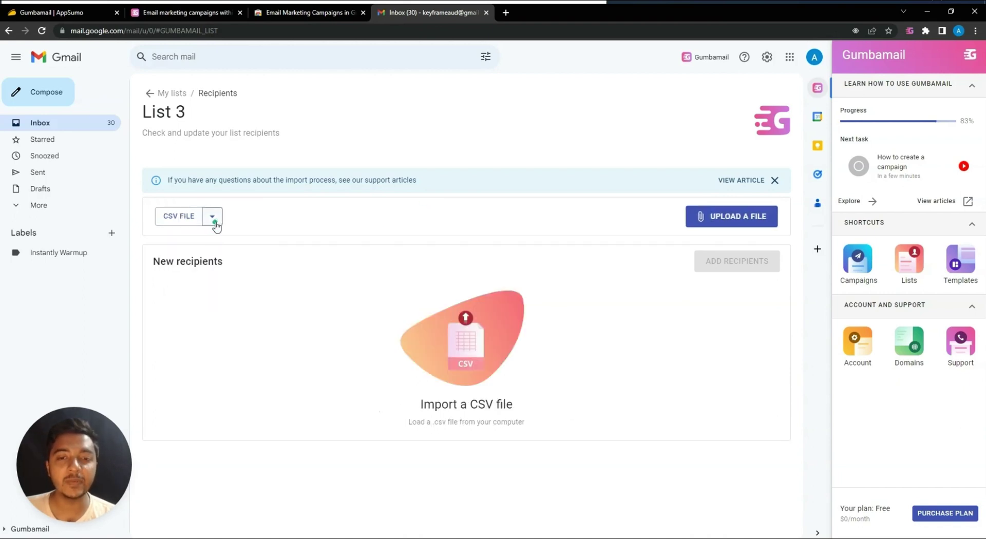
Recheck Google Sheets' available spreadsheets, then set List 3's import source back to CSV FILE.
{"action": "left_click", "coordinate": [214, 220]}
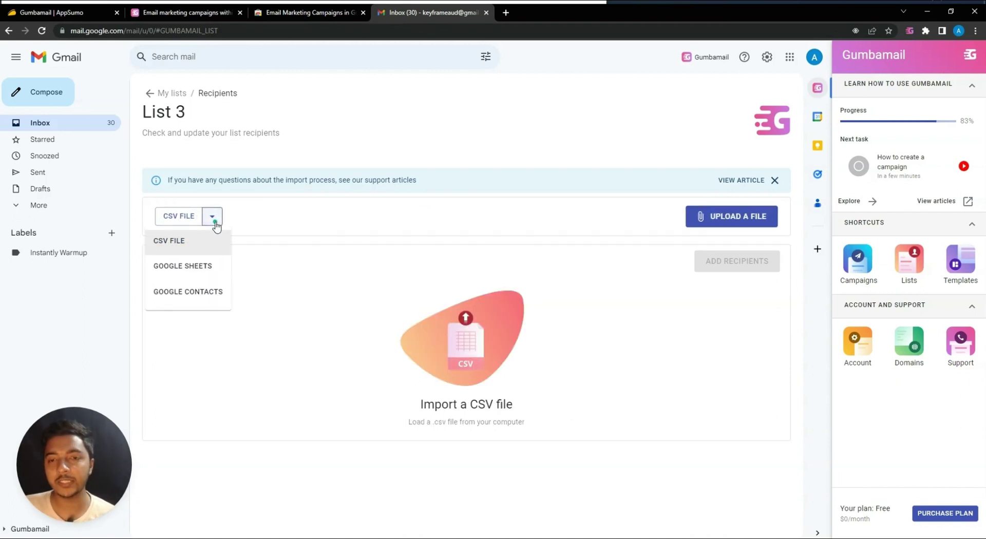
{"action": "left_click", "coordinate": [204, 272]}
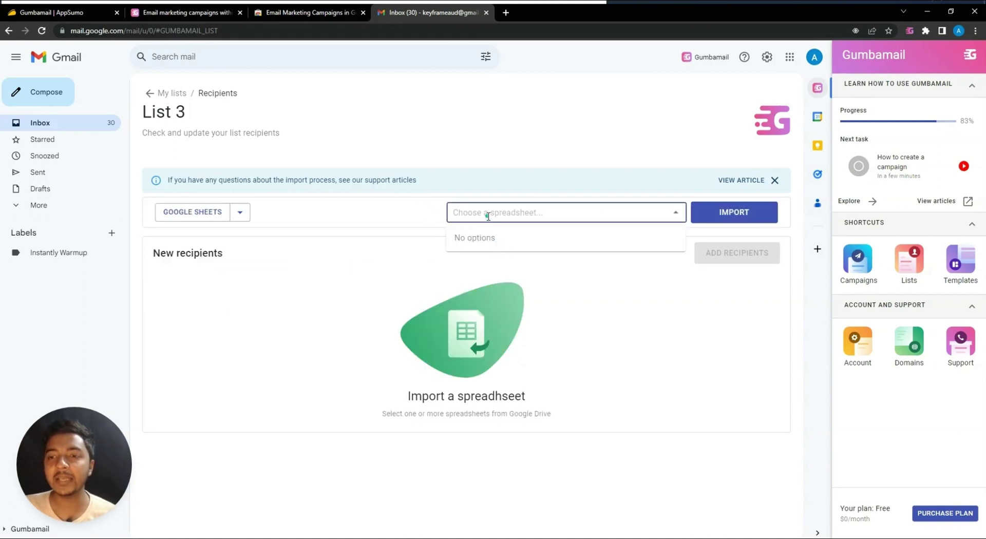
{"action": "left_click", "coordinate": [488, 216]}
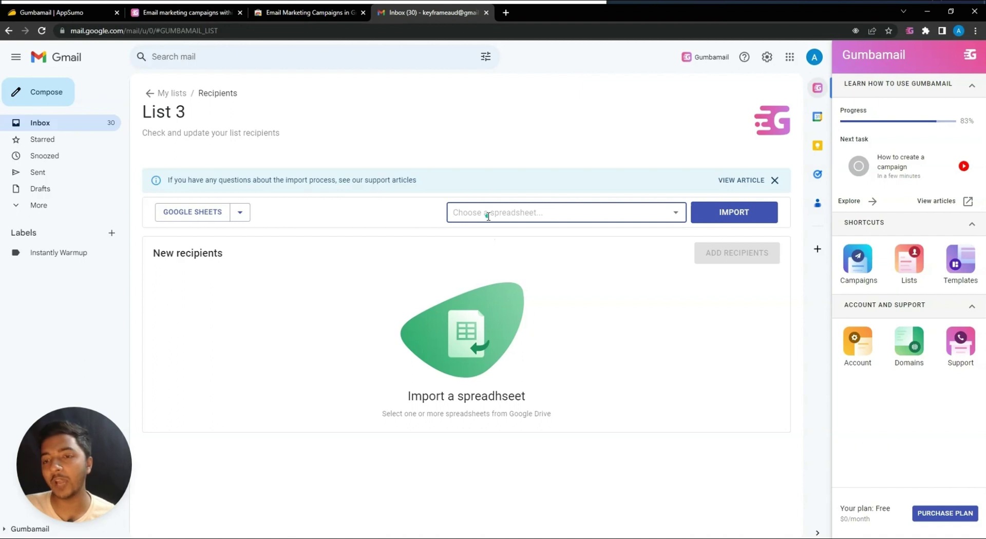
{"action": "left_click", "coordinate": [488, 216]}
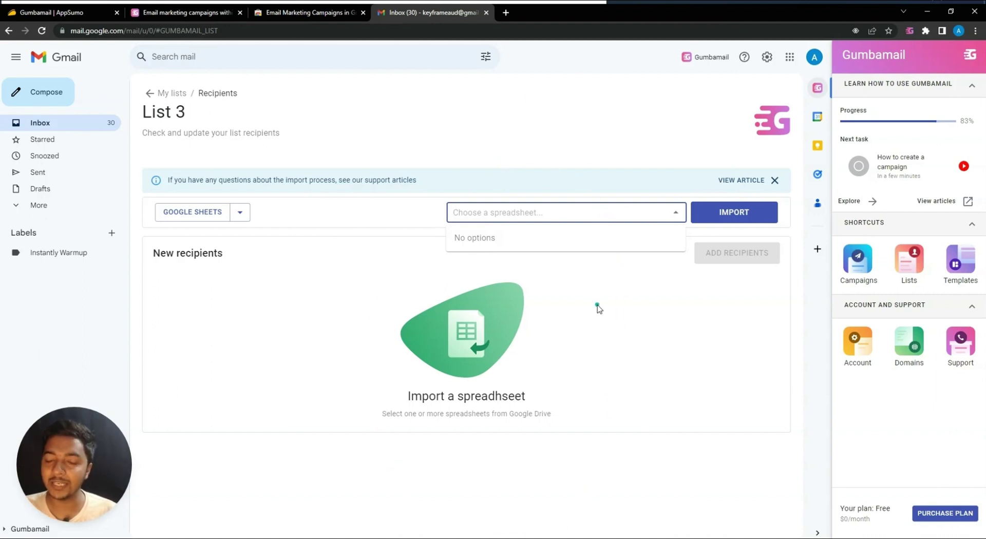
{"action": "left_click", "coordinate": [240, 212]}
{"action": "left_click", "coordinate": [206, 237]}
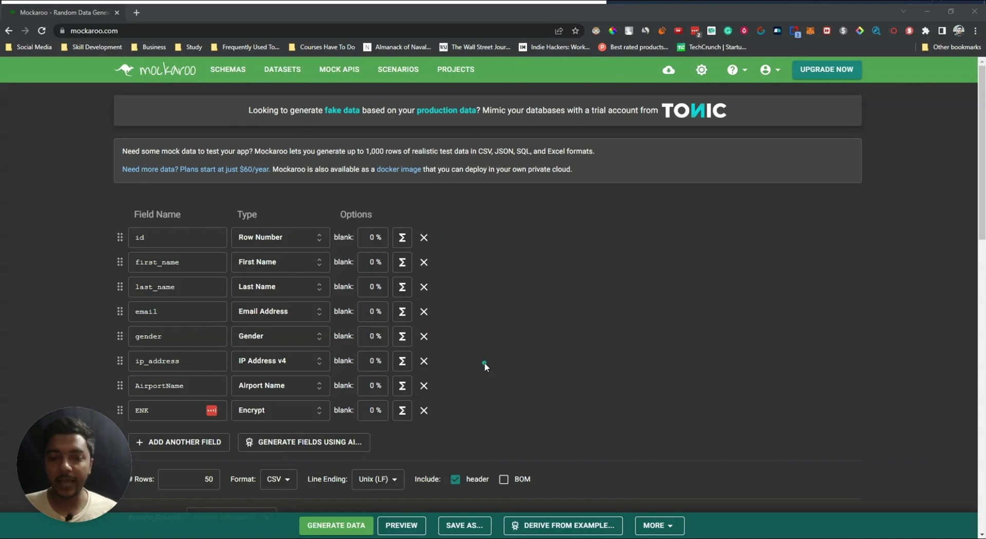
Check the Mockaroo field names and row count, then generate the MOCK_DATA CSV.
{"action": "scroll", "coordinate": [485, 364], "scroll_direction": "down", "scroll_amount": 2}
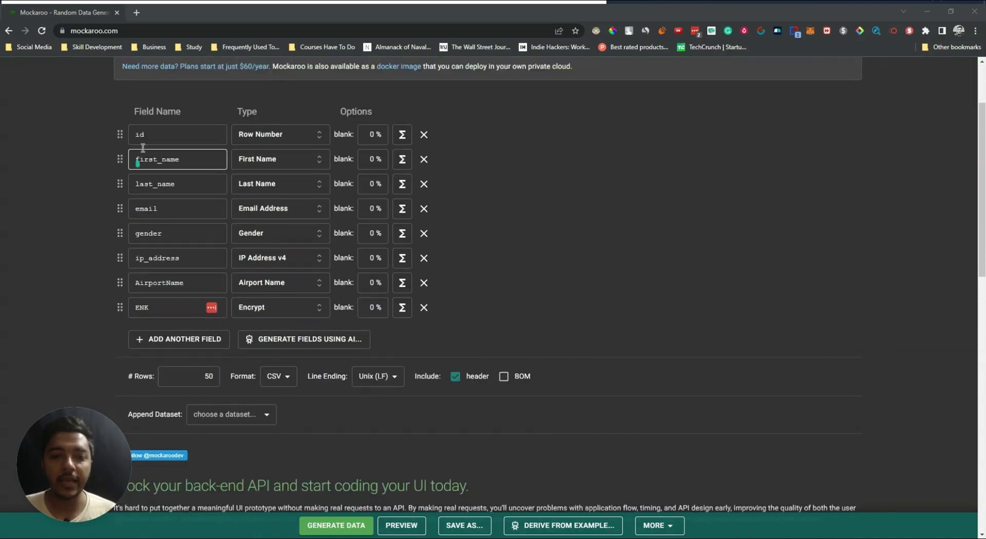
{"action": "left_click", "coordinate": [138, 184]}
{"action": "left_click", "coordinate": [138, 207]}
{"action": "double_click", "coordinate": [138, 209]}
{"action": "left_click_drag", "start_coordinate": [138, 209], "coordinate": [172, 206]}
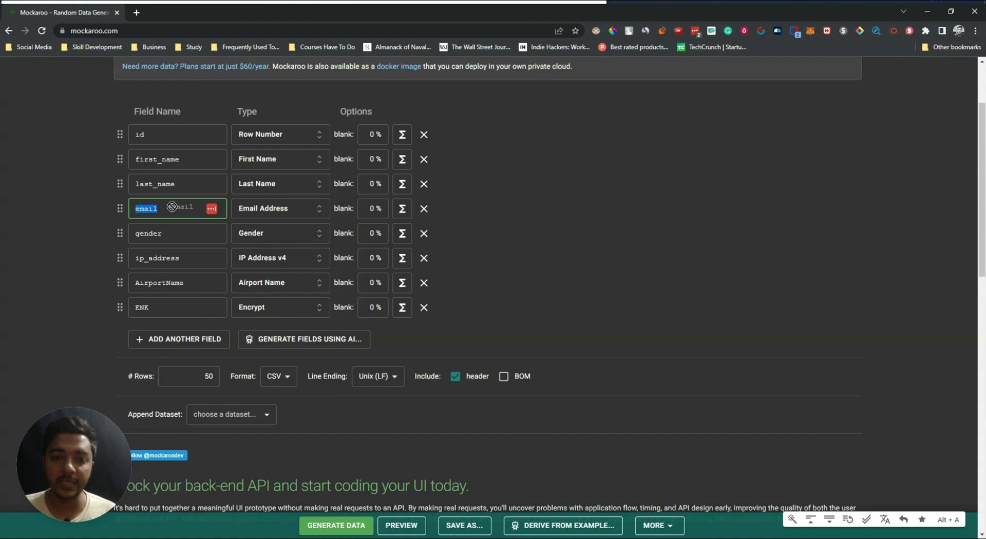
{"action": "left_click", "coordinate": [172, 207]}
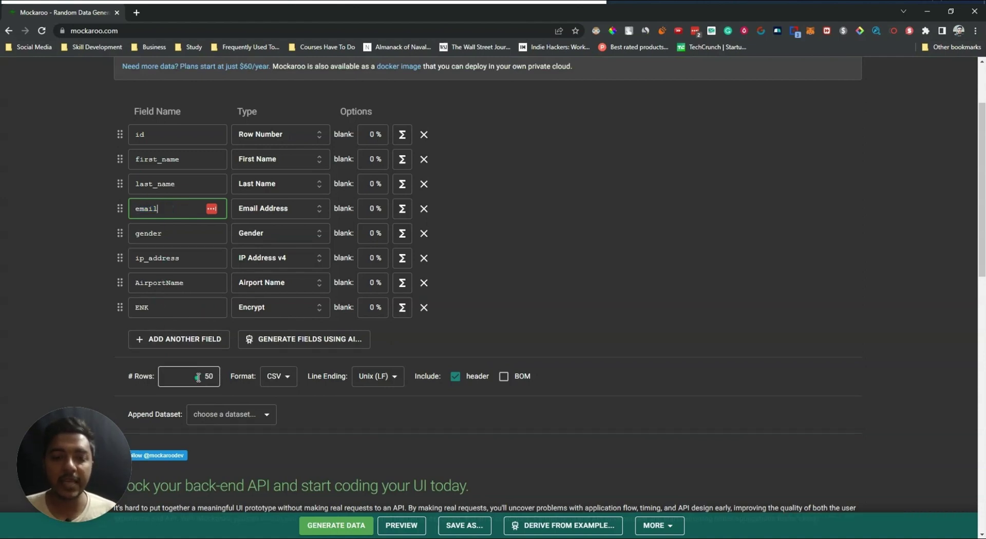
{"action": "double_click", "coordinate": [215, 380]}
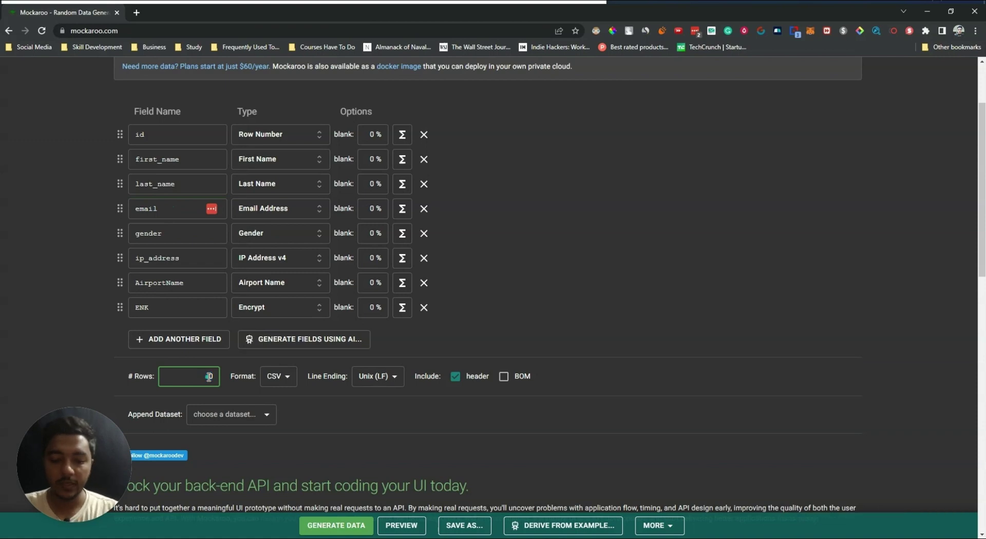
{"action": "left_click", "coordinate": [328, 531]}
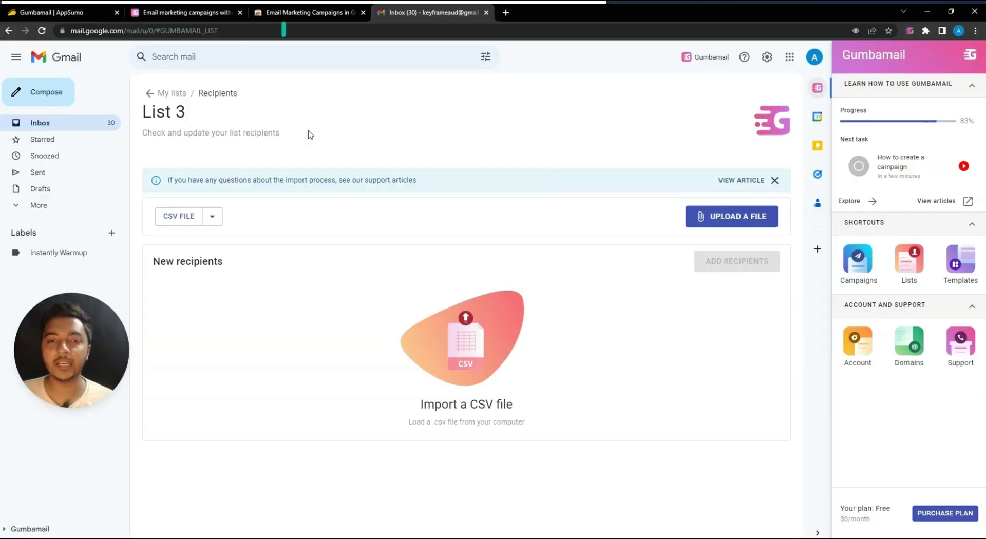
Upload the MOCK_DATA CSV to List 3 and set id, first_name and last_name types to text.
{"action": "left_click", "coordinate": [718, 222]}
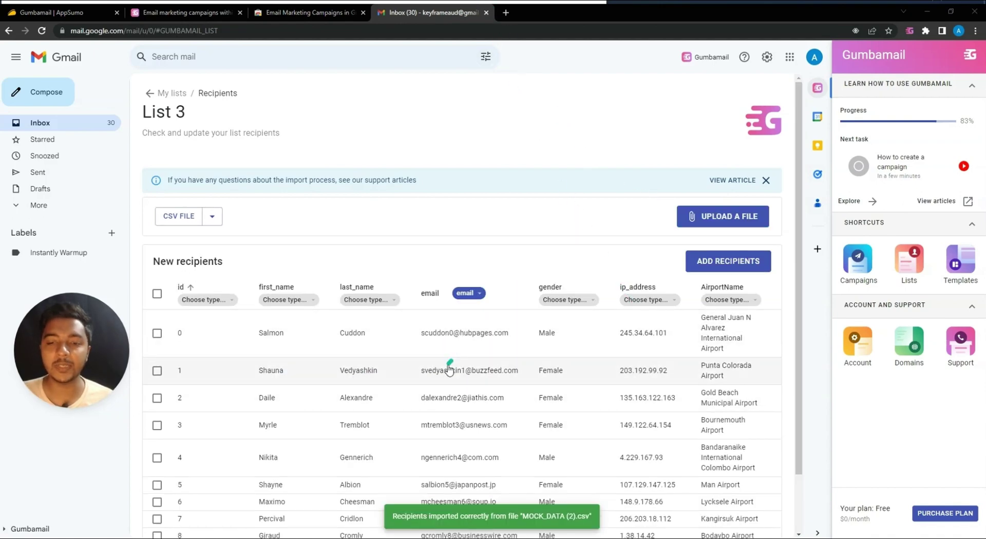
{"action": "scroll", "coordinate": [450, 375], "scroll_direction": "down", "scroll_amount": 1}
{"action": "scroll", "coordinate": [451, 383], "scroll_direction": "down", "scroll_amount": 1}
{"action": "scroll", "coordinate": [308, 349], "scroll_direction": "up", "scroll_amount": 2}
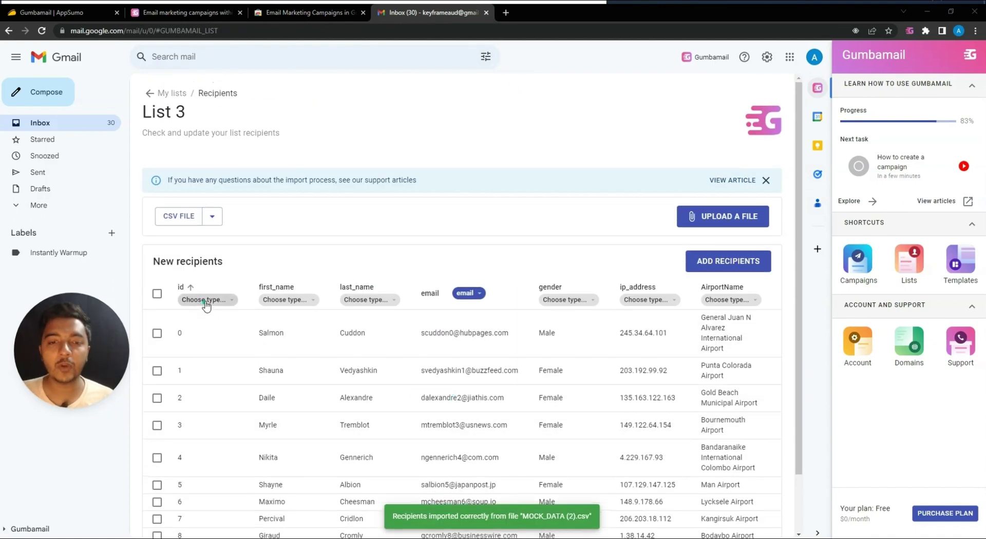
{"action": "left_click", "coordinate": [205, 300]}
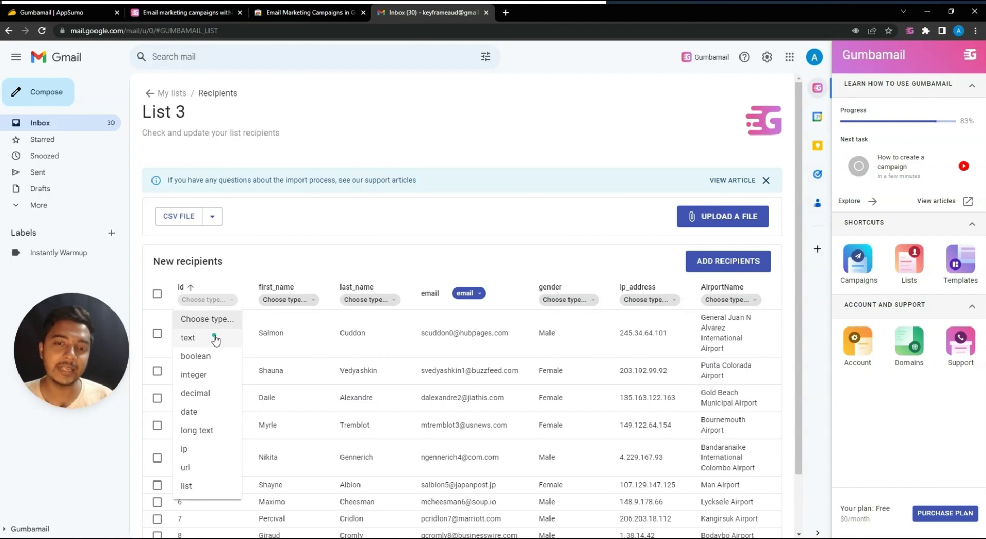
{"action": "left_click", "coordinate": [198, 338]}
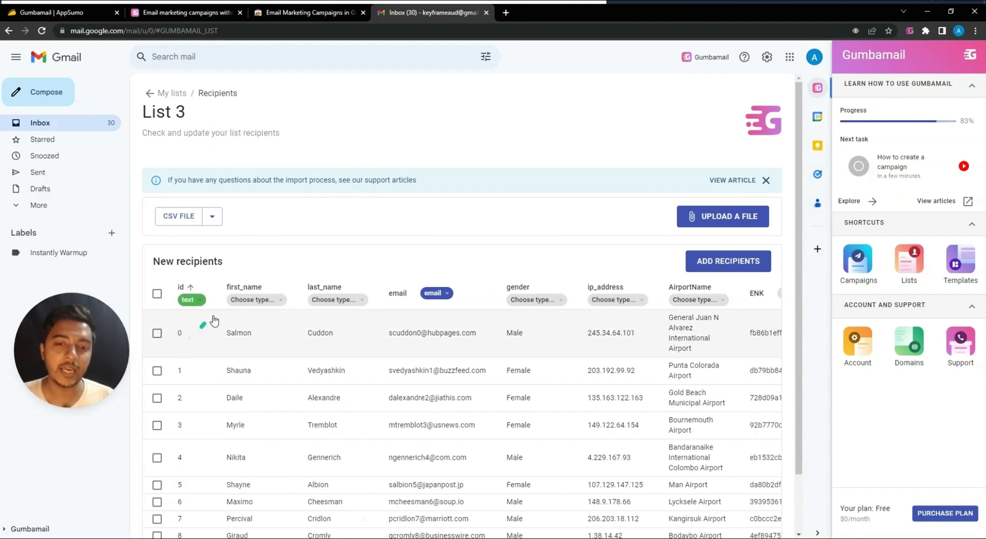
{"action": "left_click", "coordinate": [252, 300]}
{"action": "left_click", "coordinate": [254, 336]}
{"action": "left_click", "coordinate": [310, 300]}
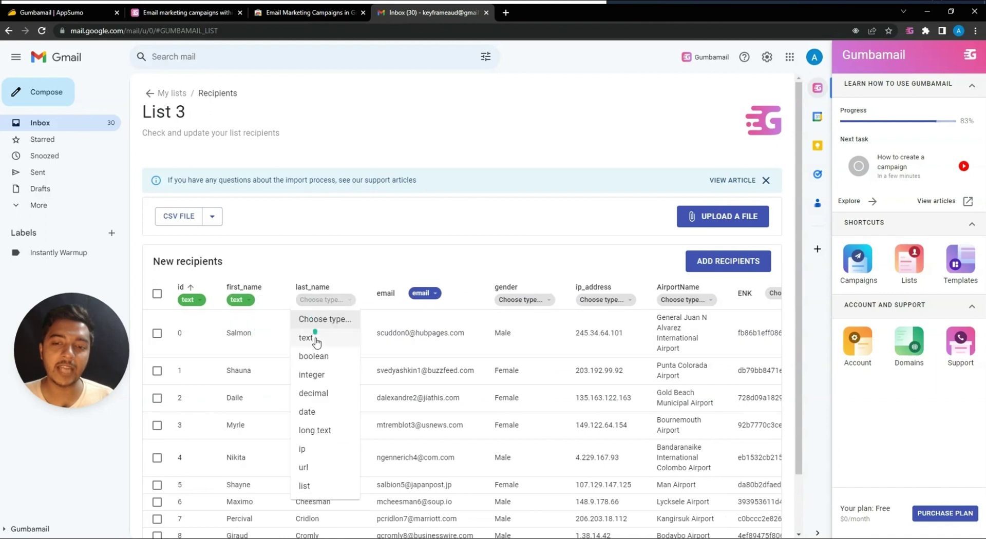
{"action": "left_click", "coordinate": [316, 338]}
Type gender and AirportName as text, ip_address as ip, ENK as long text, then add recipients.
{"action": "left_click", "coordinate": [516, 302]}
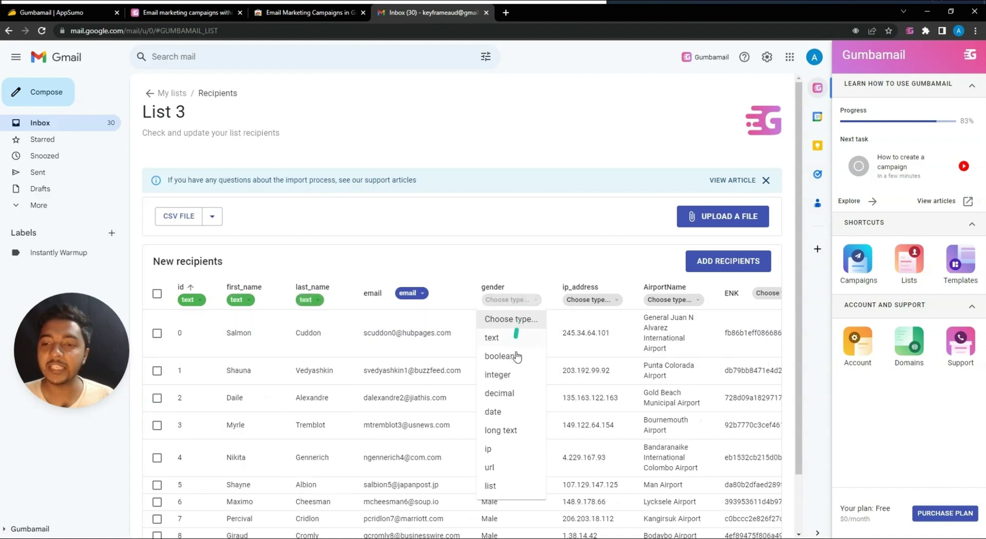
{"action": "left_click", "coordinate": [501, 337]}
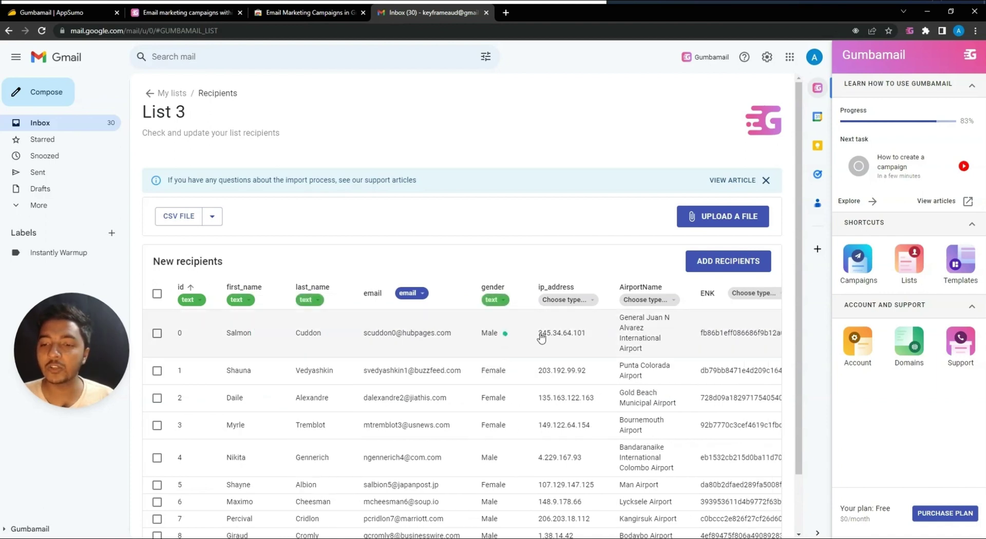
{"action": "left_click", "coordinate": [646, 301]}
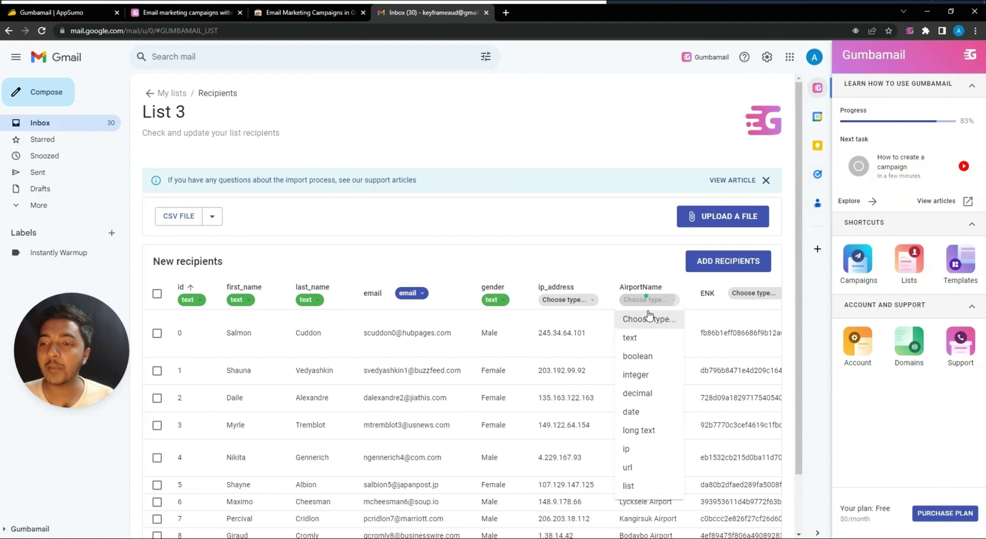
{"action": "left_click", "coordinate": [631, 337]}
{"action": "left_click", "coordinate": [566, 300]}
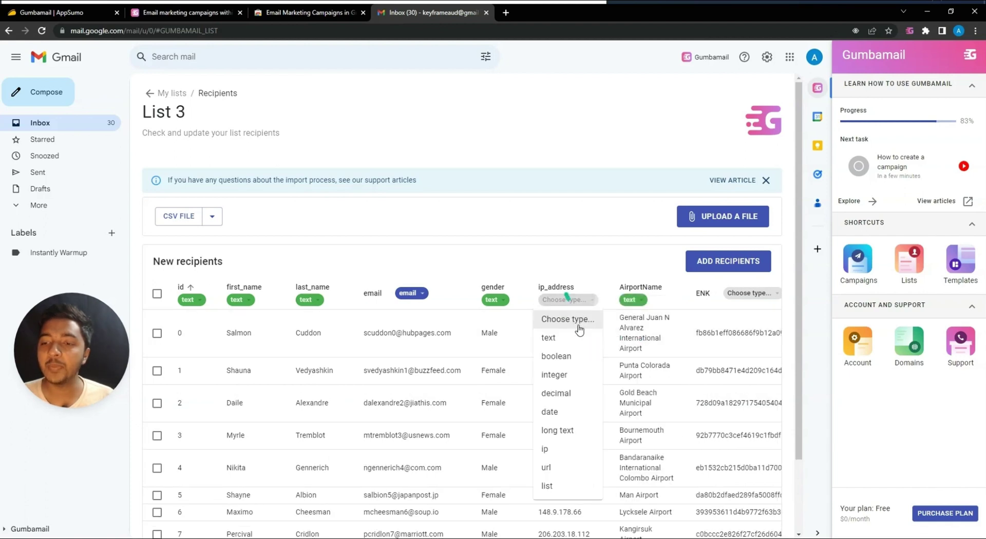
{"action": "left_click", "coordinate": [563, 447]}
{"action": "left_click", "coordinate": [744, 292]}
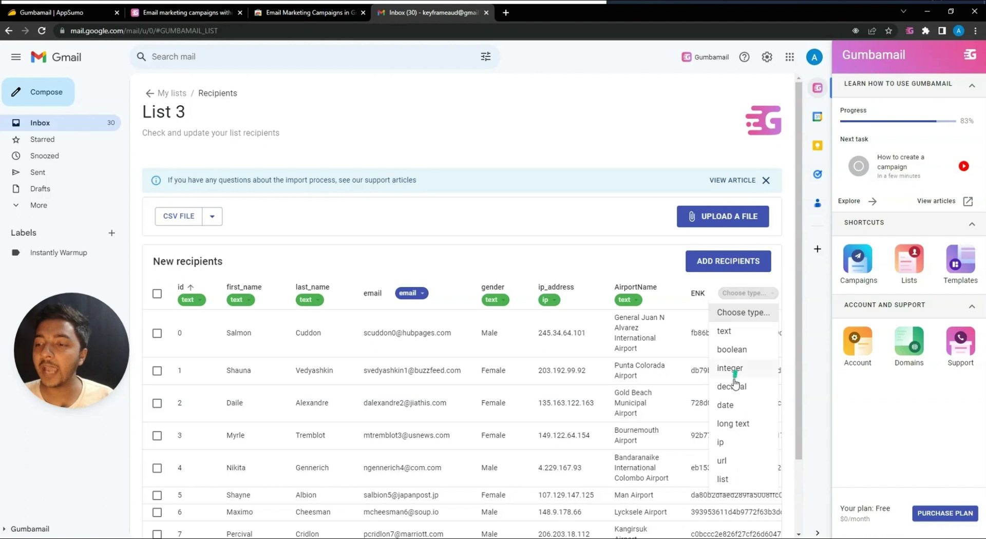
{"action": "left_click", "coordinate": [734, 431]}
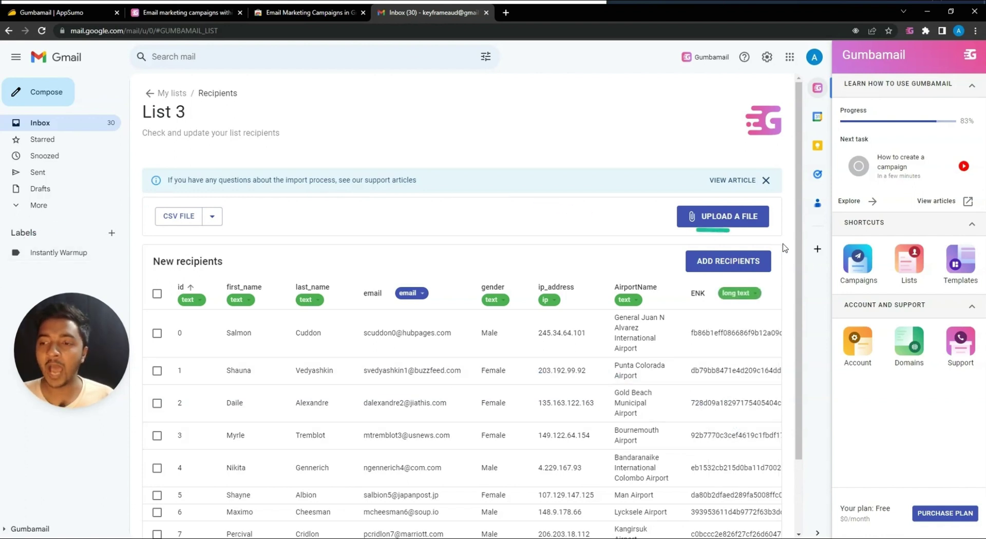
{"action": "left_click", "coordinate": [710, 263]}
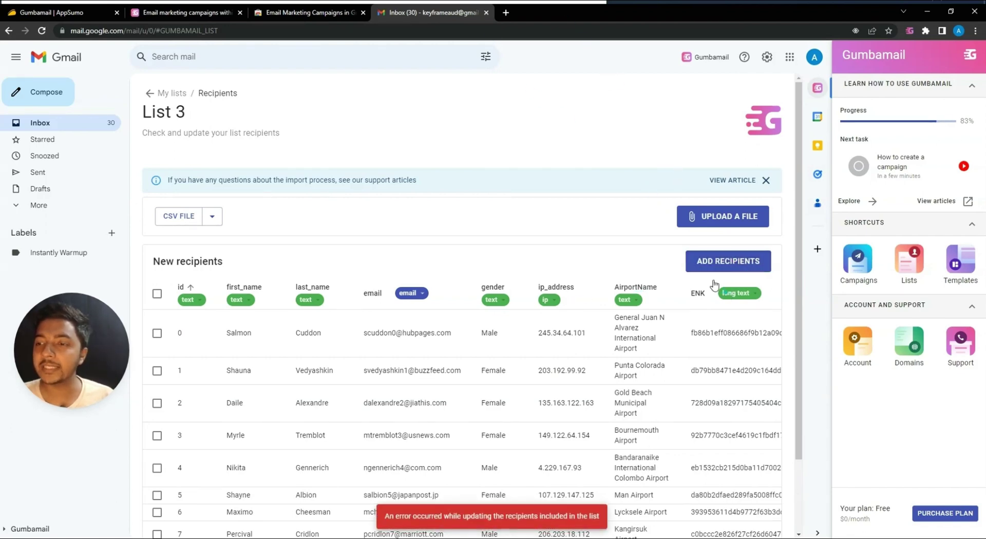
Go back to List 3's CSV import and load the mock CSV again.
{"action": "left_click", "coordinate": [56, 123]}
{"action": "left_click", "coordinate": [911, 264]}
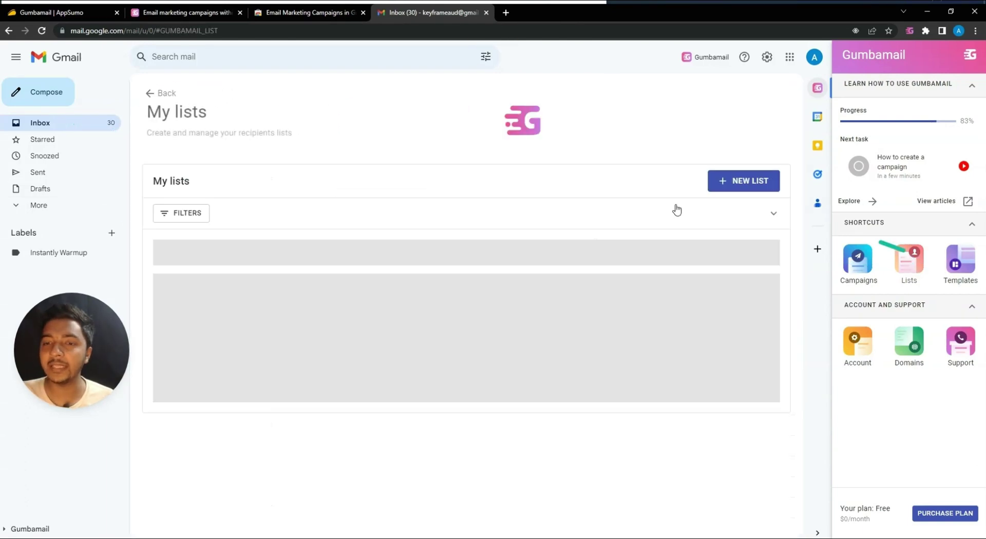
{"action": "left_click", "coordinate": [234, 282]}
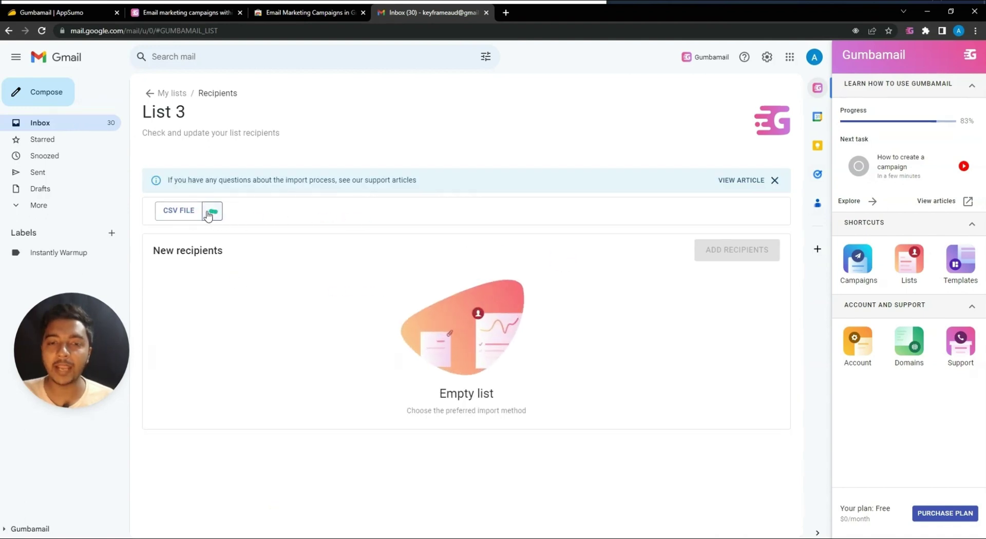
{"action": "left_click", "coordinate": [177, 214]}
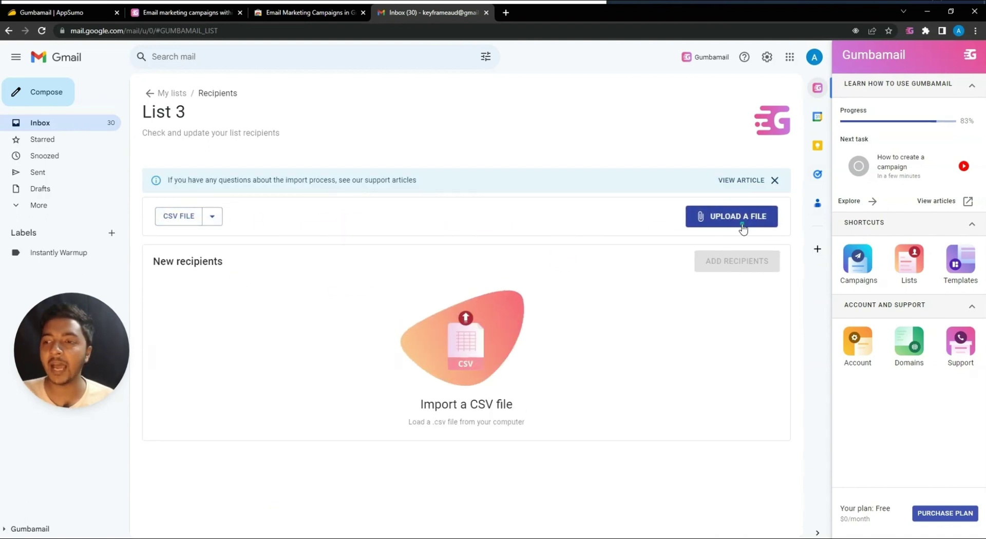
{"action": "left_click", "coordinate": [742, 229]}
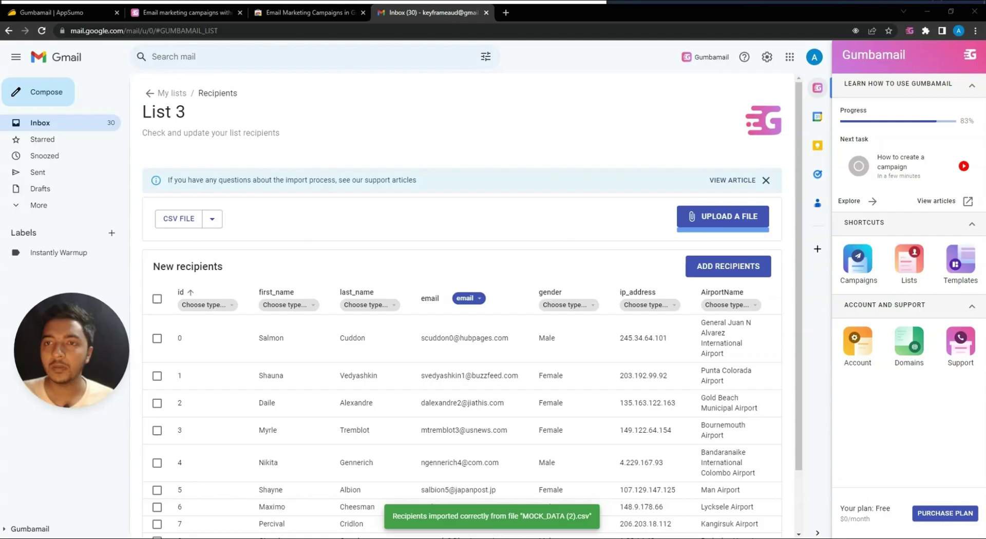
Set first_name and last_name to text and import the recipients into List 3.
{"action": "left_click", "coordinate": [286, 301]}
{"action": "left_click", "coordinate": [298, 340]}
{"action": "left_click", "coordinate": [375, 300]}
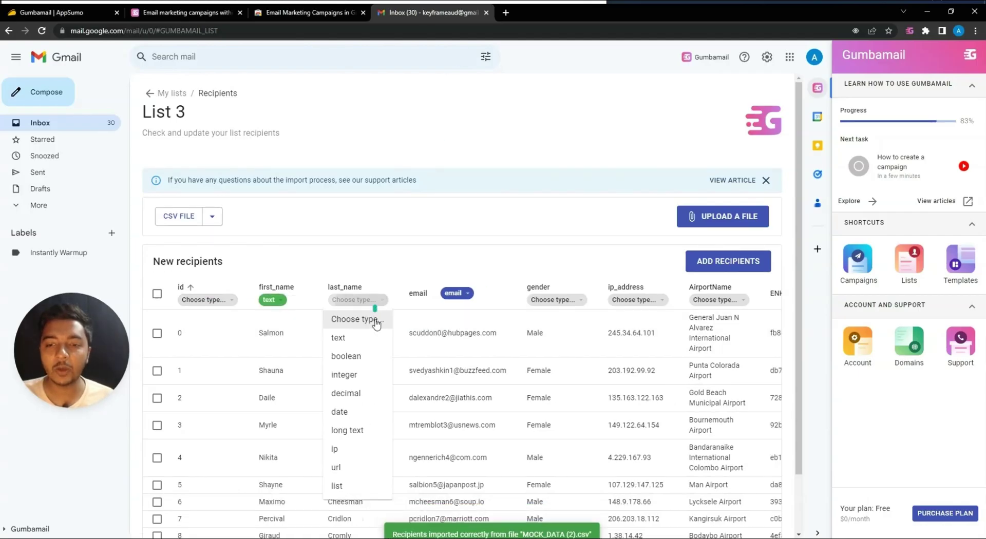
{"action": "left_click", "coordinate": [361, 343]}
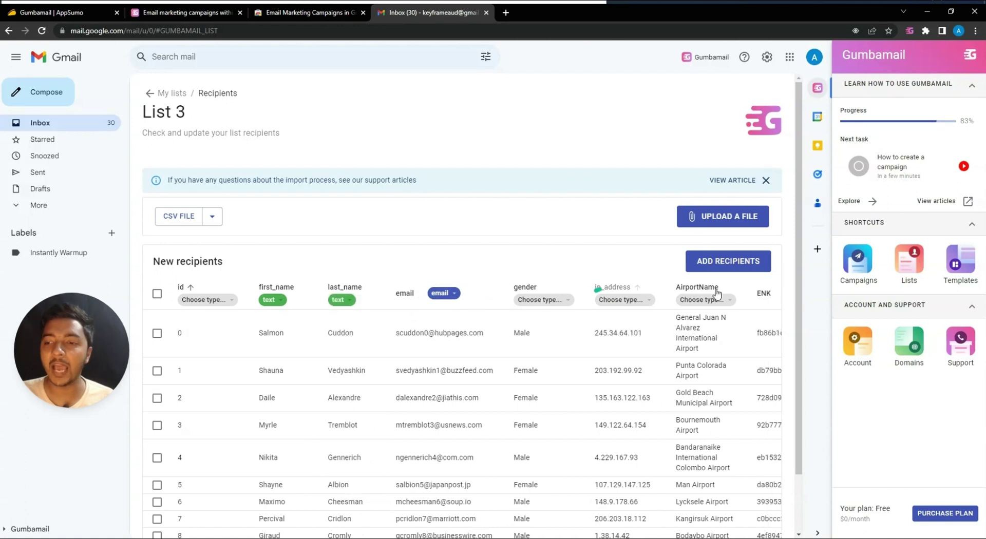
{"action": "left_click", "coordinate": [744, 262]}
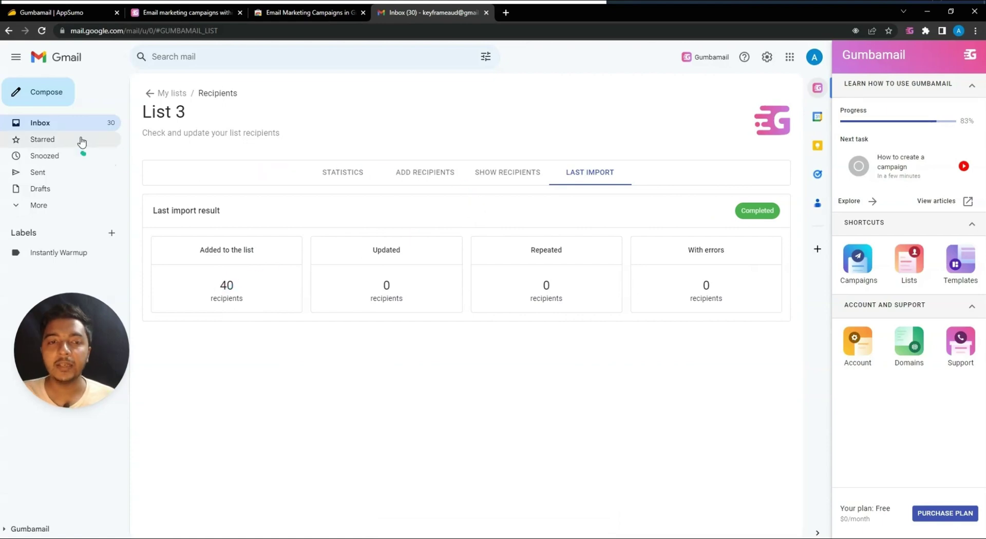
From the Gmail inbox, go to My campaigns and start a new campaign.
{"action": "left_click", "coordinate": [103, 123]}
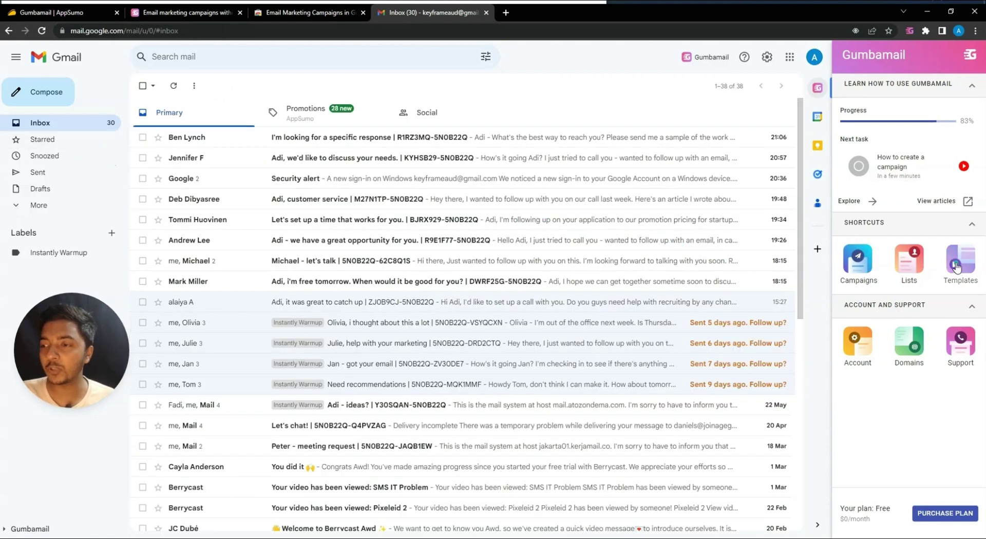
{"action": "left_click", "coordinate": [855, 263]}
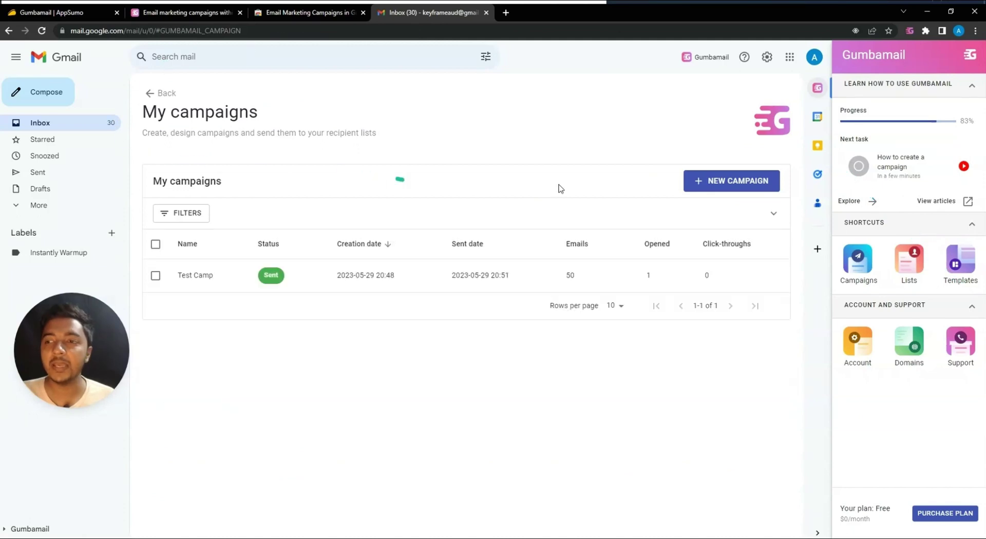
{"action": "left_click", "coordinate": [748, 182]}
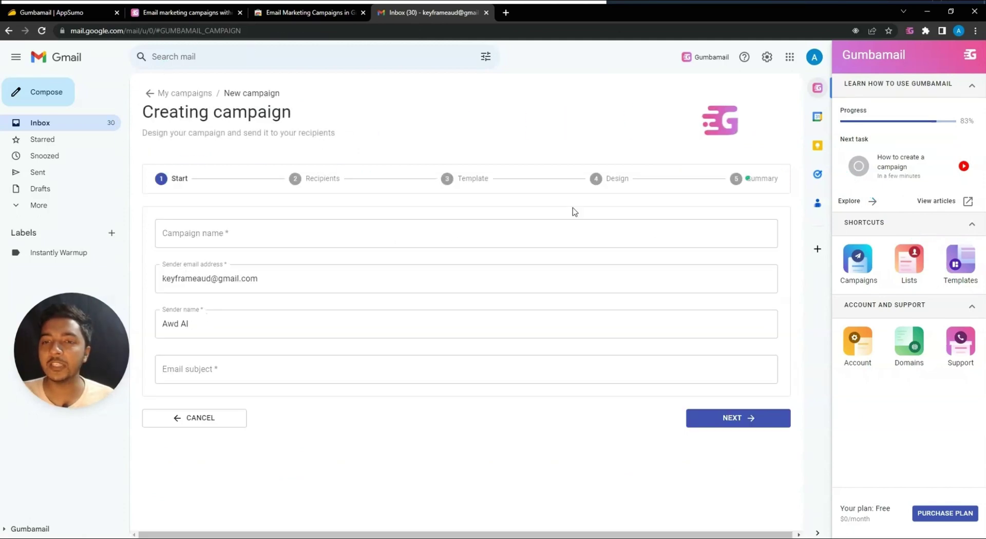
Name the campaign 'Vid Camp' with subject 'Best Ever Email Marketing Software'.
{"action": "left_click", "coordinate": [247, 226]}
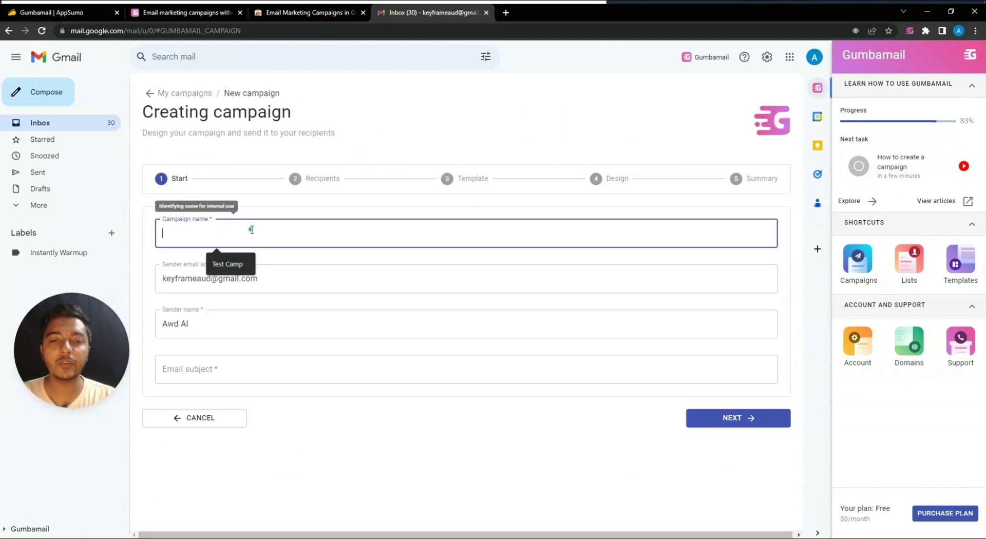
{"action": "type", "text": "Vid Camp"}
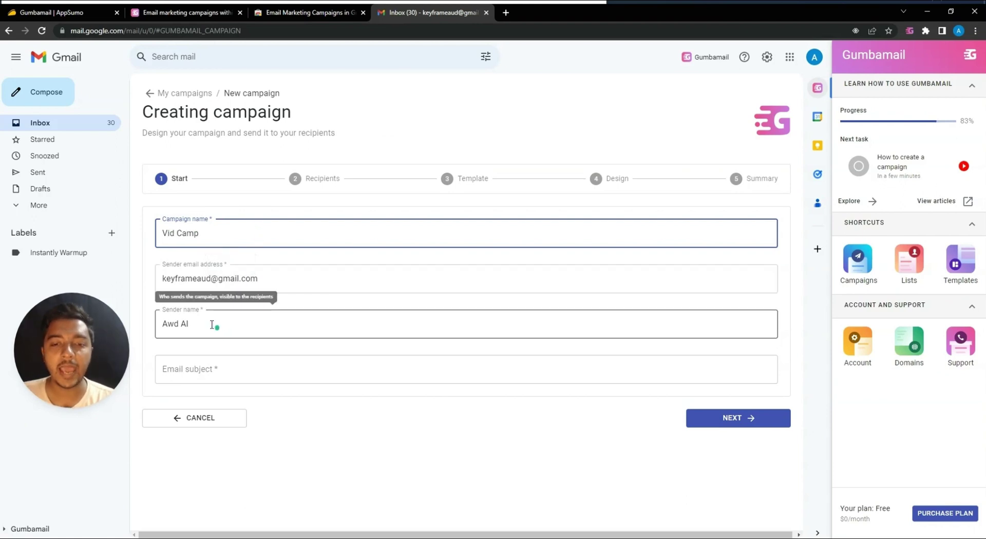
{"action": "left_click_drag", "start_coordinate": [213, 326], "coordinate": [165, 332]}
{"action": "left_click", "coordinate": [211, 368]}
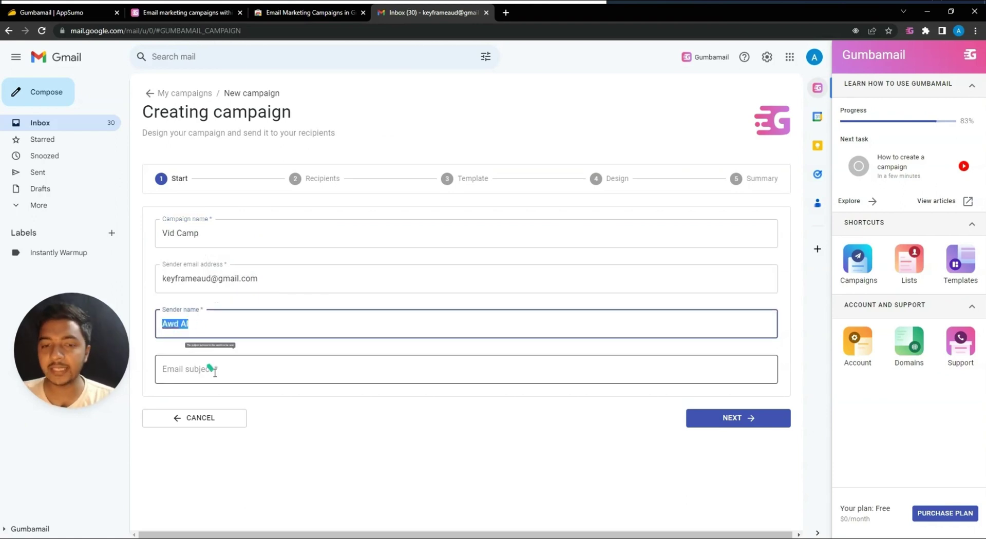
{"action": "left_click", "coordinate": [259, 398]}
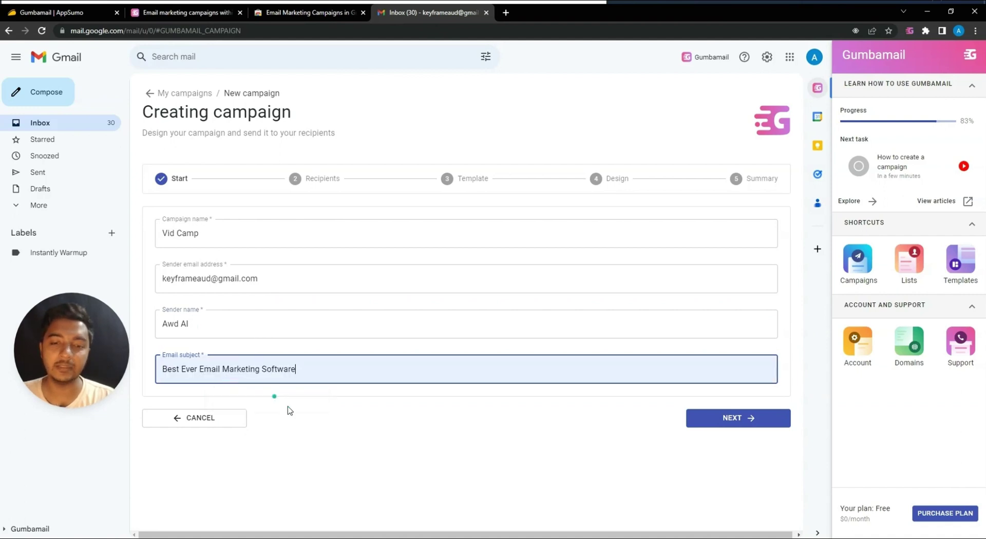
{"action": "left_click", "coordinate": [744, 418]}
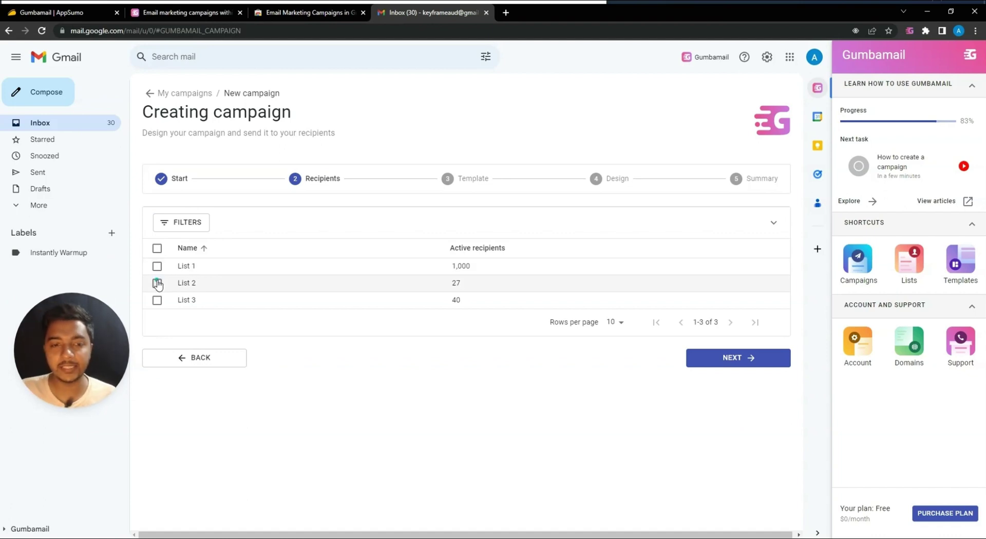
Choose List 3 as recipients and select the Black and white template from my templates.
{"action": "left_click", "coordinate": [157, 300]}
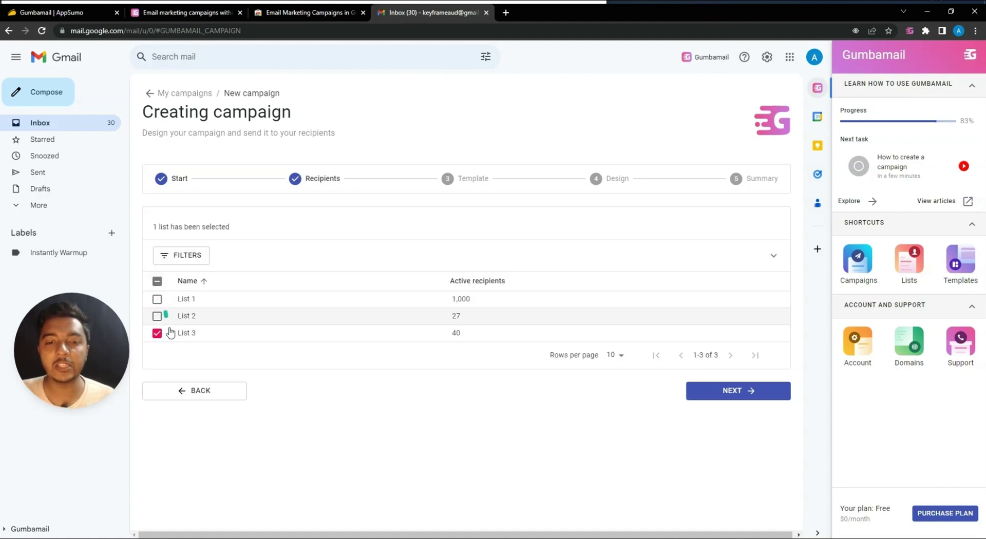
{"action": "left_click", "coordinate": [737, 390]}
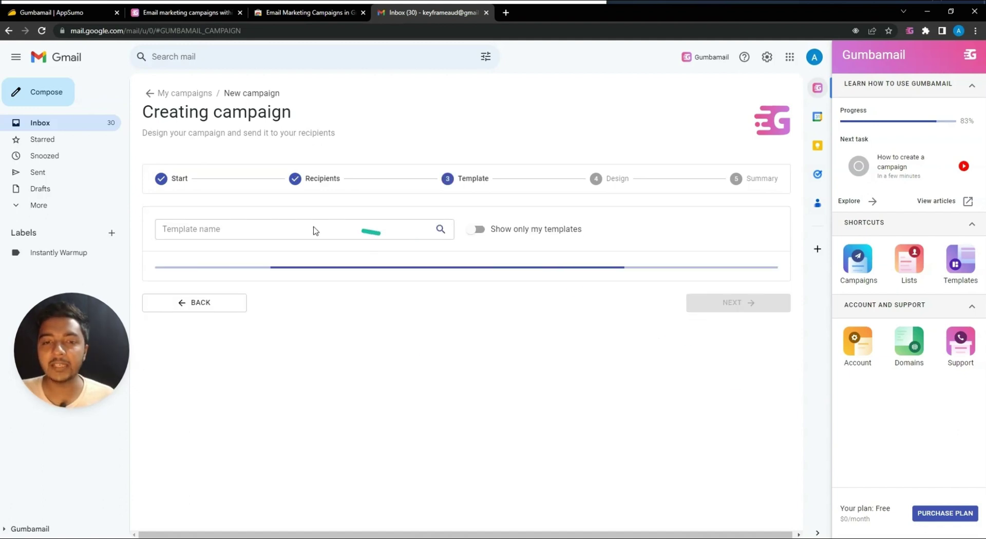
{"action": "left_click", "coordinate": [218, 227]}
{"action": "scroll", "coordinate": [698, 393], "scroll_direction": "down", "scroll_amount": 5}
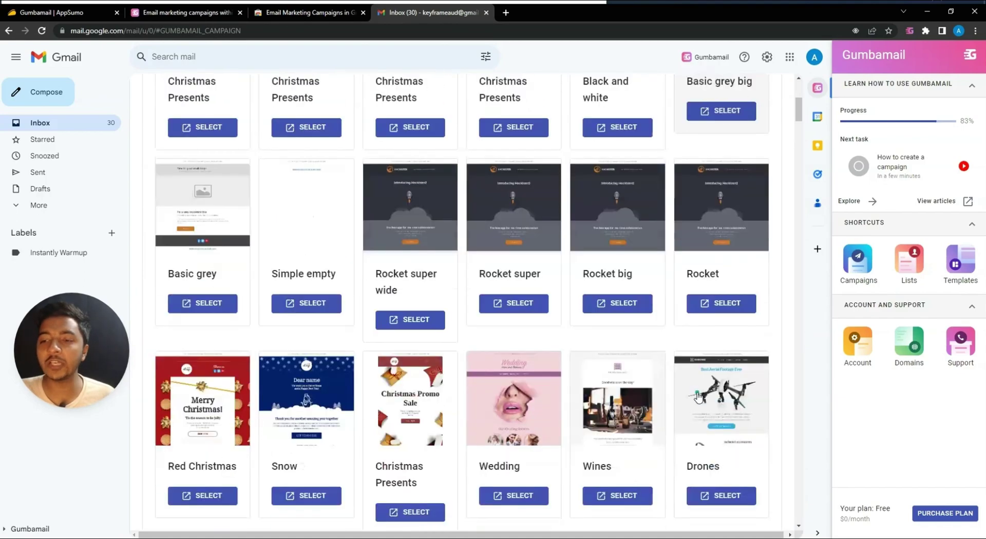
{"action": "scroll", "coordinate": [697, 397], "scroll_direction": "up", "scroll_amount": 4}
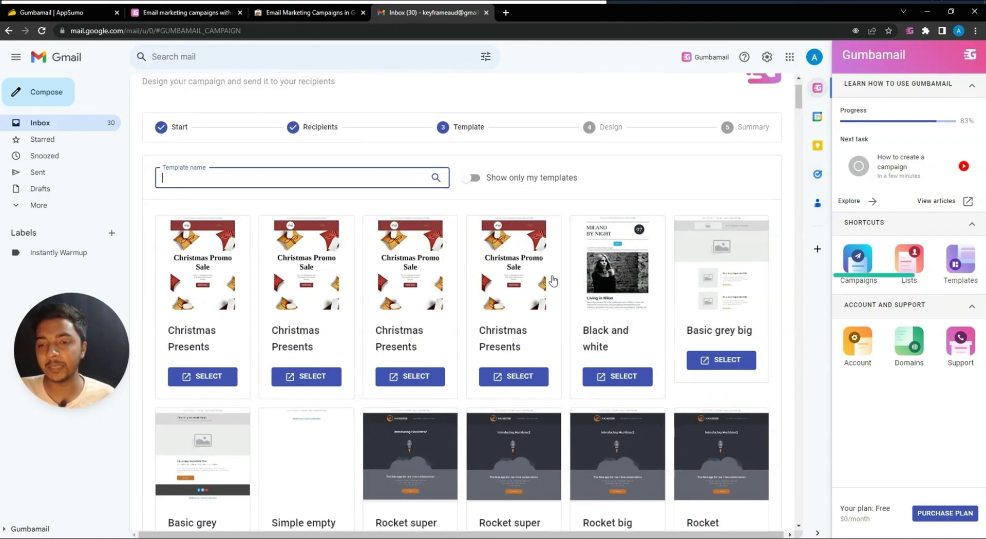
{"action": "left_click", "coordinate": [472, 180]}
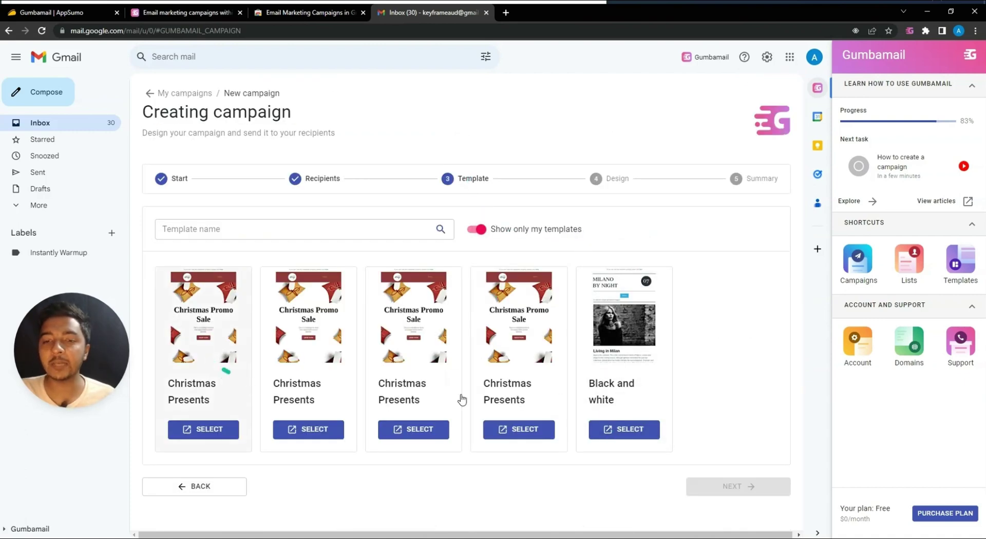
{"action": "left_click", "coordinate": [609, 427]}
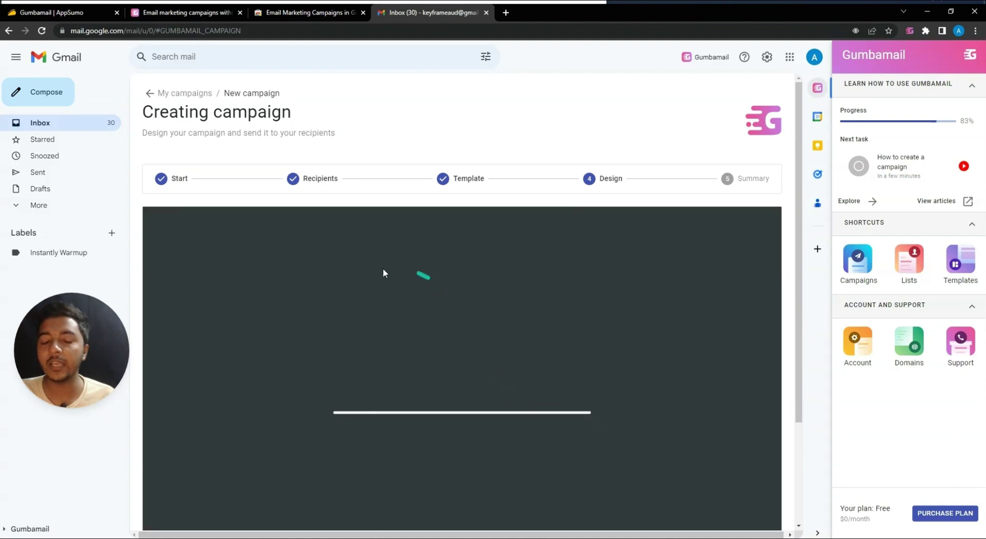
Leave the Black and white design as is and continue to the Summary step.
{"action": "scroll", "coordinate": [563, 166], "scroll_direction": "down", "scroll_amount": 1}
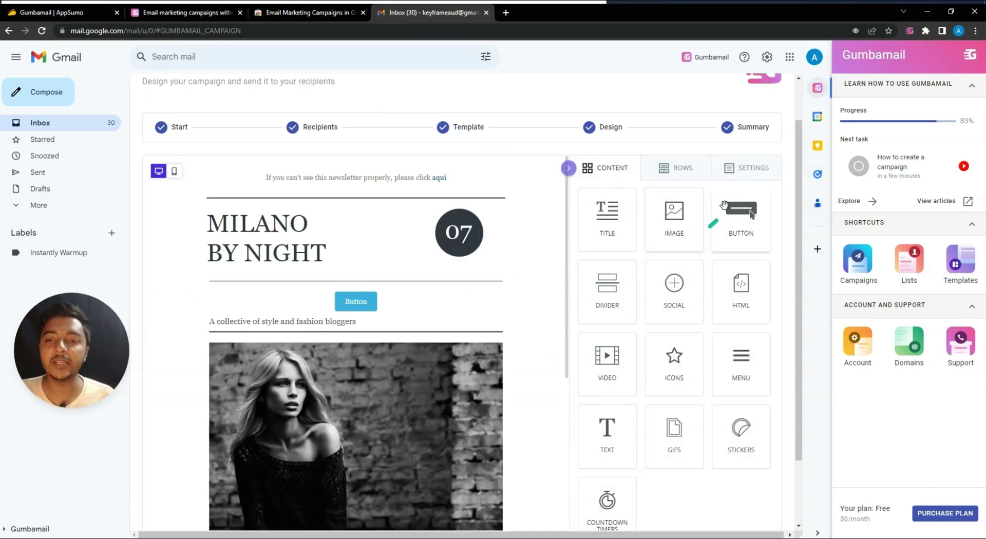
{"action": "scroll", "coordinate": [689, 480], "scroll_direction": "down", "scroll_amount": 2}
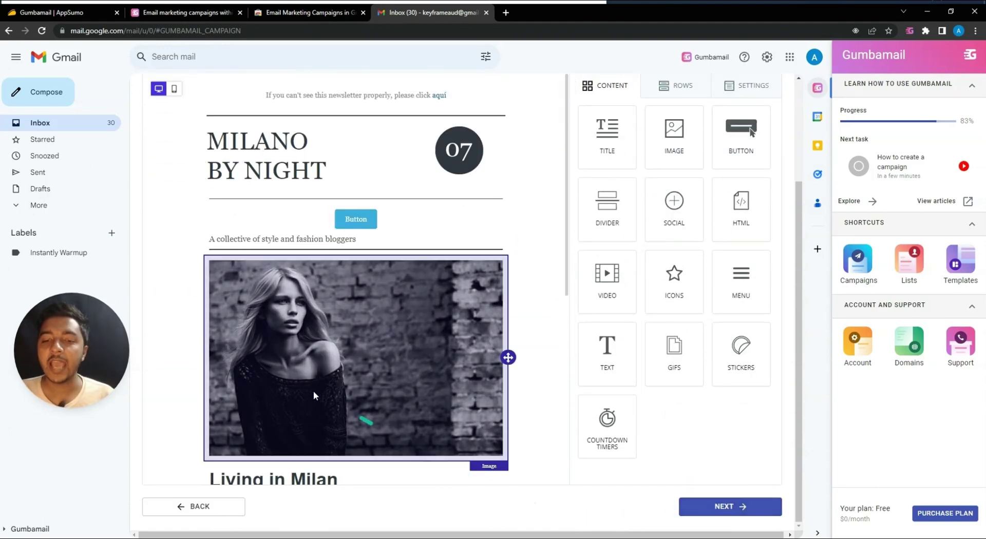
{"action": "left_click", "coordinate": [728, 508]}
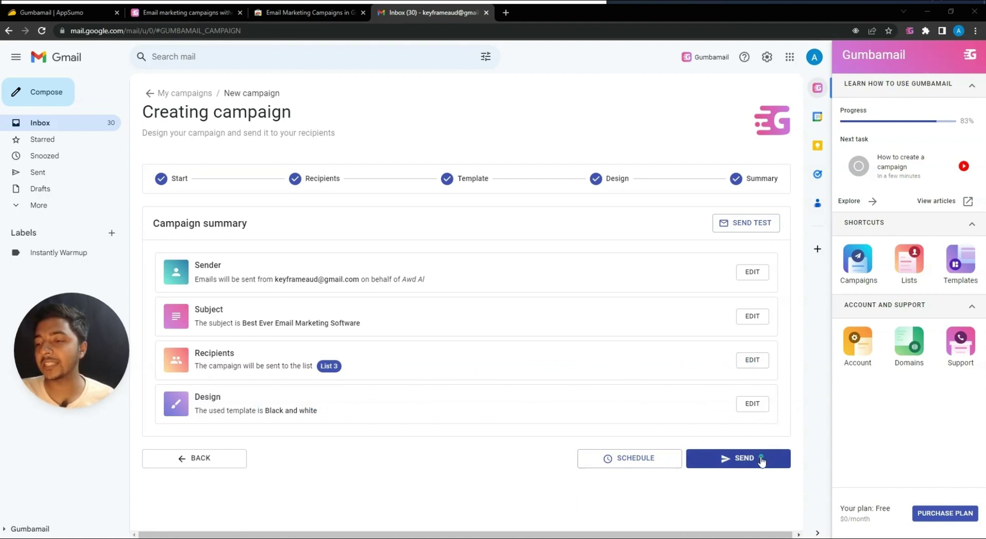
Skip scheduling and send Vid Camp immediately, confirming with Send Campaign.
{"action": "left_click", "coordinate": [644, 458]}
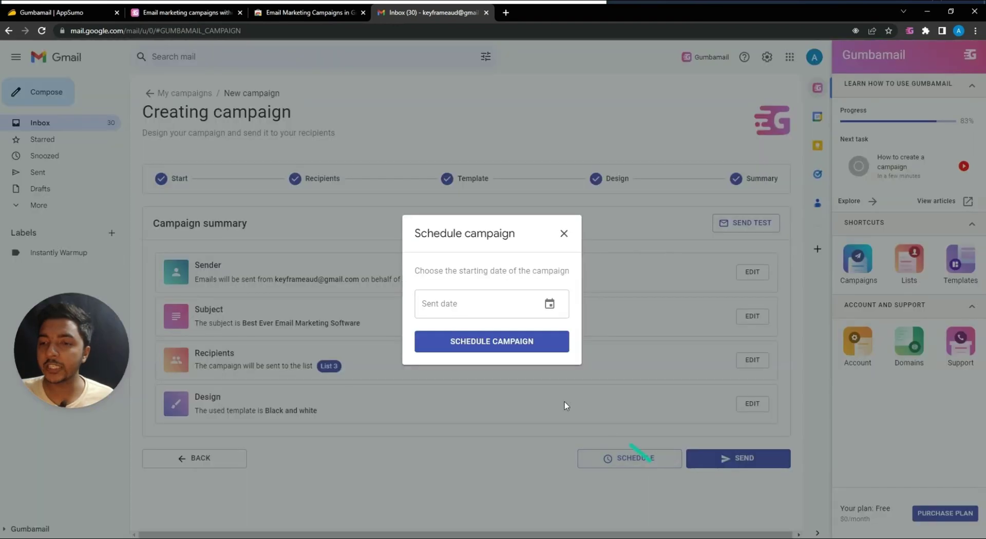
{"action": "left_click", "coordinate": [461, 310]}
{"action": "left_click", "coordinate": [564, 234]}
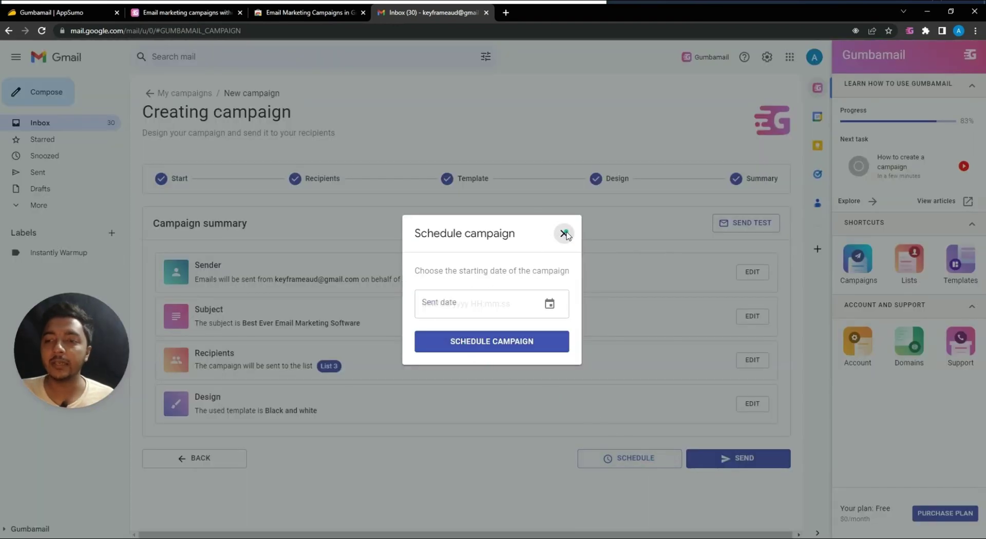
{"action": "left_click", "coordinate": [730, 457]}
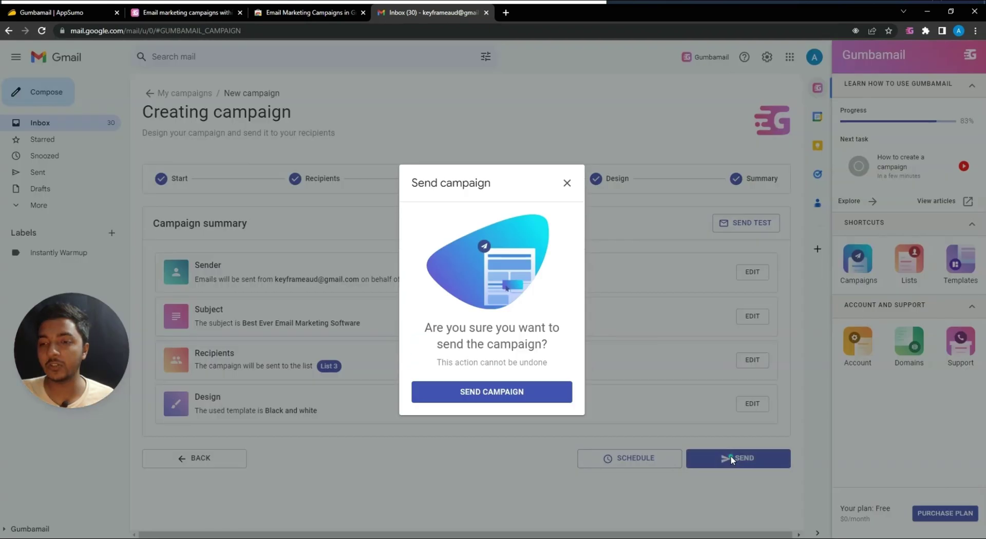
{"action": "left_click", "coordinate": [524, 395]}
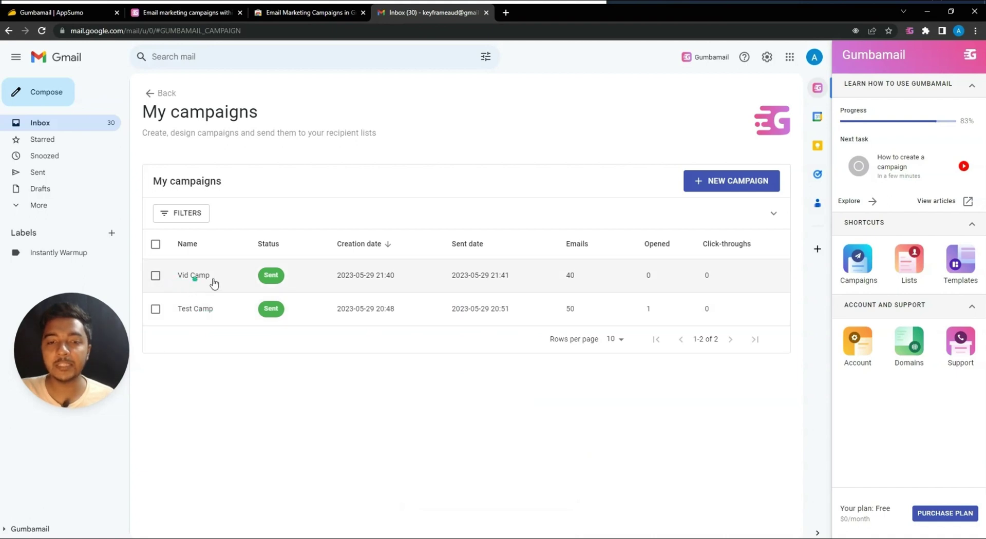
Open the Test Camp campaign report and view its recipient details.
{"action": "left_click", "coordinate": [218, 310]}
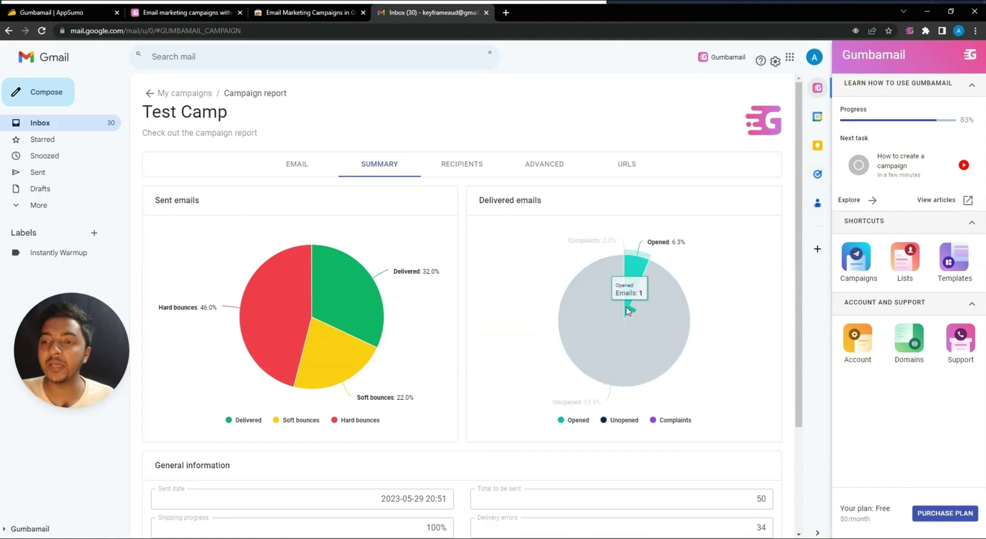
{"action": "scroll", "coordinate": [564, 288], "scroll_direction": "down", "scroll_amount": 5}
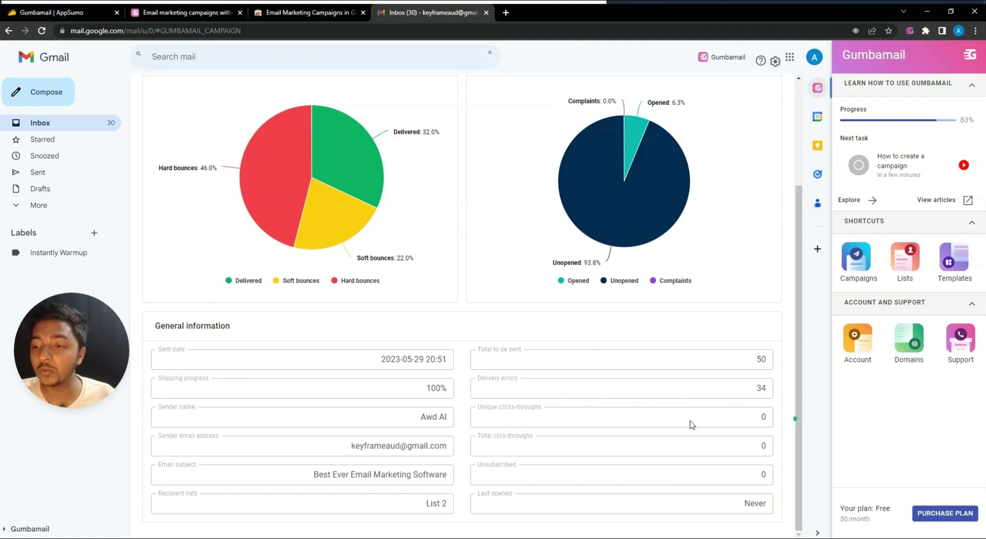
{"action": "scroll", "coordinate": [505, 435], "scroll_direction": "up", "scroll_amount": 3}
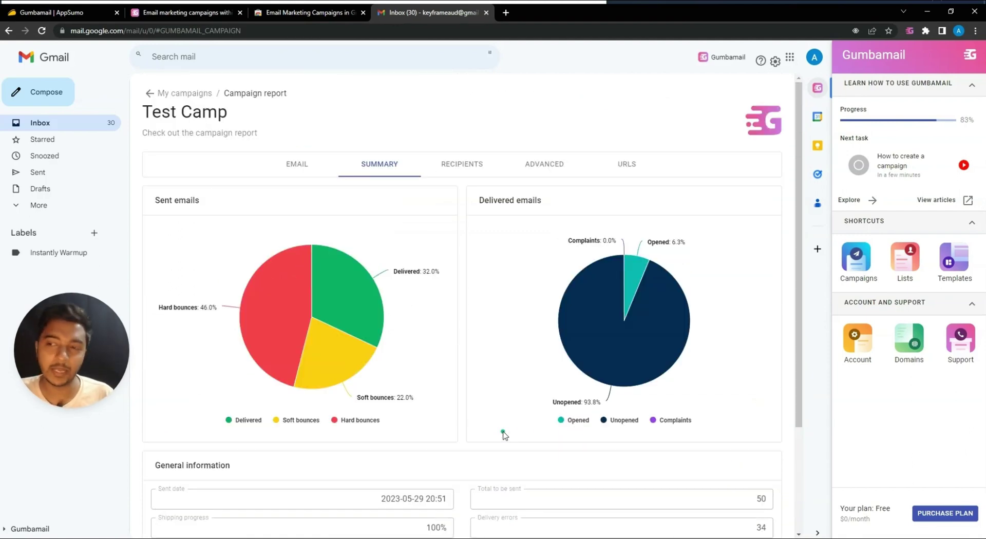
{"action": "left_click", "coordinate": [448, 163]}
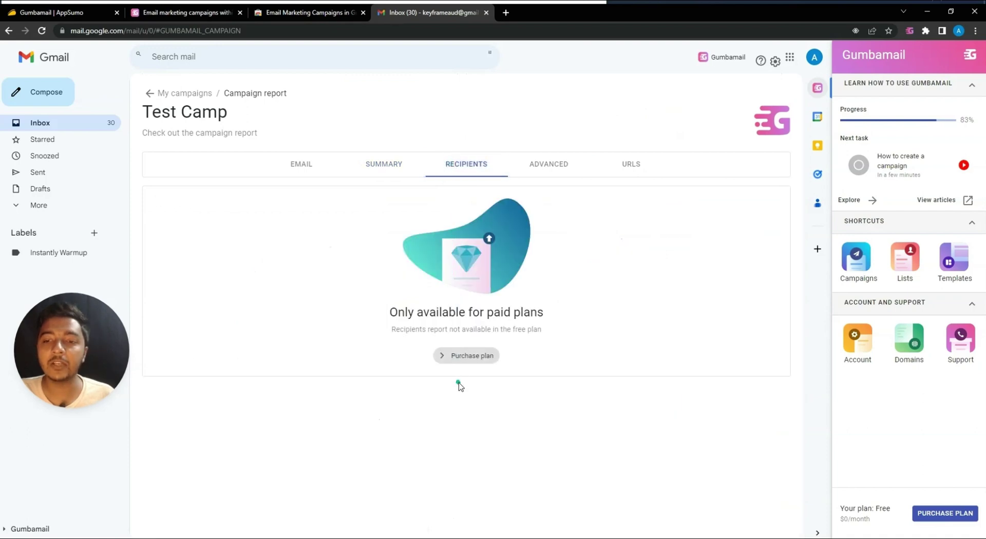
Review the Advanced, URLs, Summary and Email report tabs, then return to the Gmail inbox.
{"action": "left_click", "coordinate": [577, 167]}
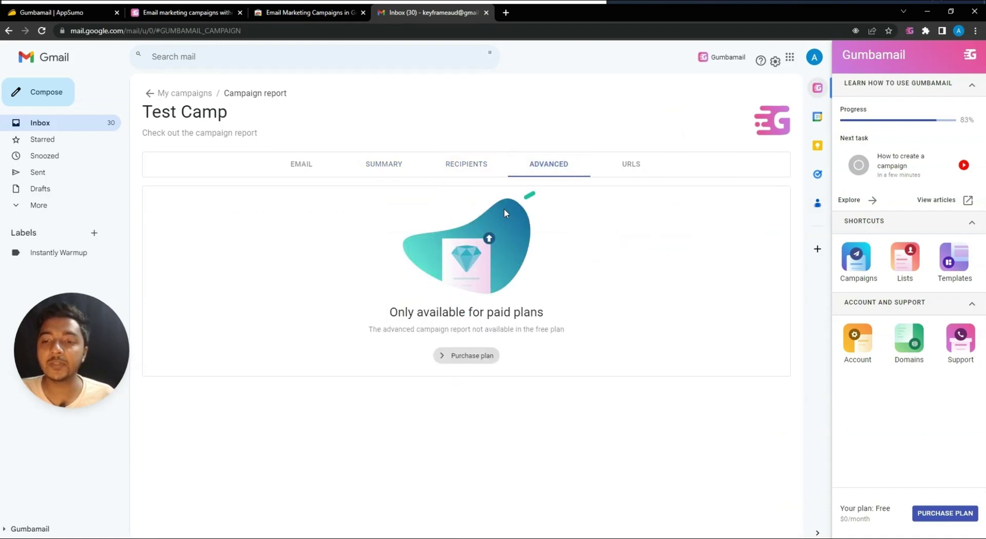
{"action": "left_click", "coordinate": [623, 171]}
{"action": "left_click", "coordinate": [383, 164]}
{"action": "left_click", "coordinate": [304, 165]}
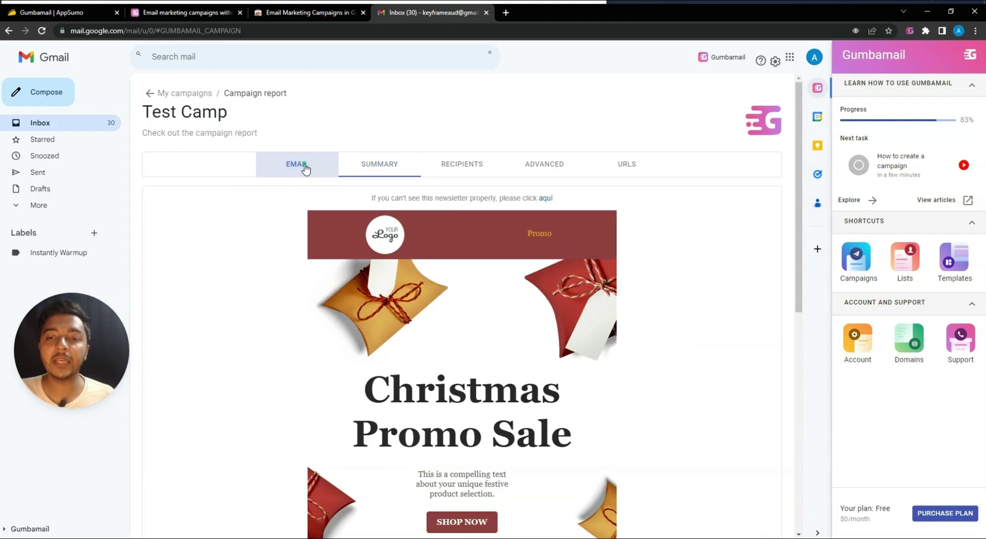
{"action": "scroll", "coordinate": [385, 279], "scroll_direction": "down", "scroll_amount": 9}
{"action": "scroll", "coordinate": [400, 336], "scroll_direction": "up", "scroll_amount": 9}
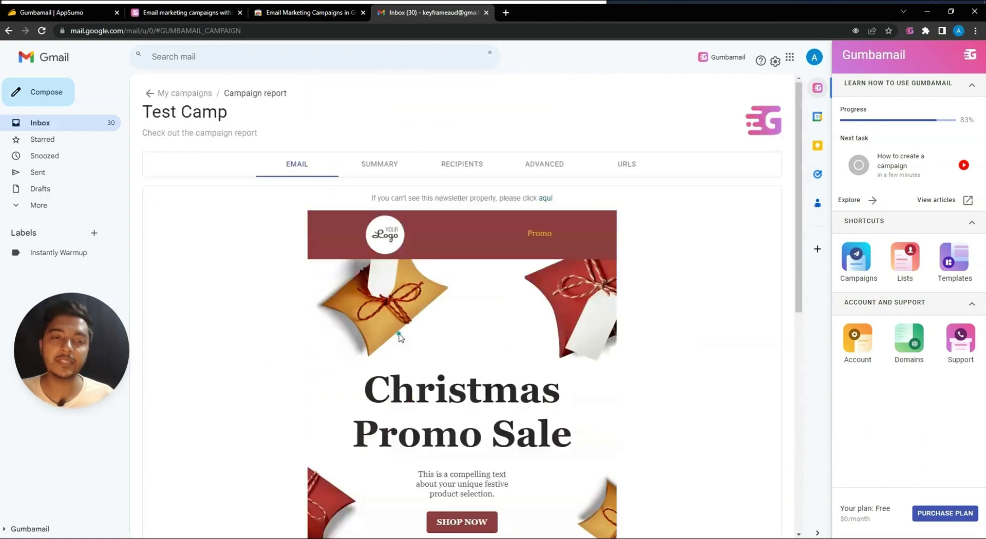
{"action": "left_click", "coordinate": [88, 127]}
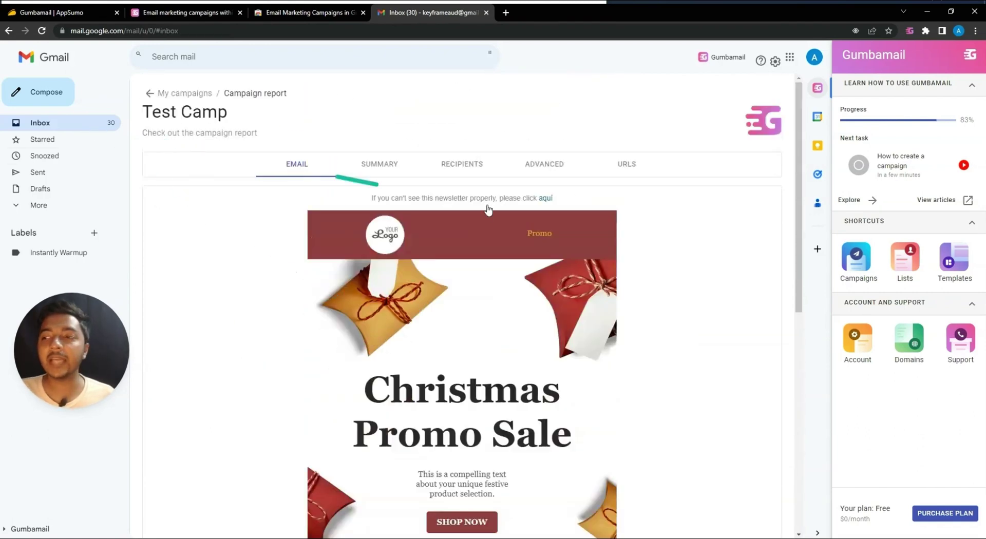
Hide and reopen the Gumbamail side panel, then open My campaigns showing Vid Camp and Test Camp.
{"action": "scroll", "coordinate": [590, 345], "scroll_direction": "down", "scroll_amount": 5}
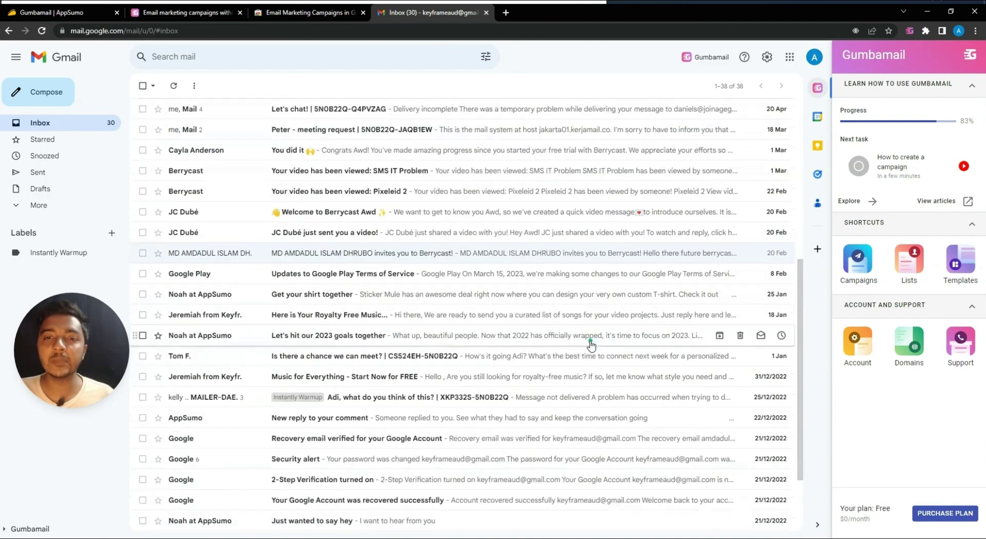
{"action": "scroll", "coordinate": [591, 345], "scroll_direction": "down", "scroll_amount": 2}
{"action": "scroll", "coordinate": [589, 343], "scroll_direction": "up", "scroll_amount": 8}
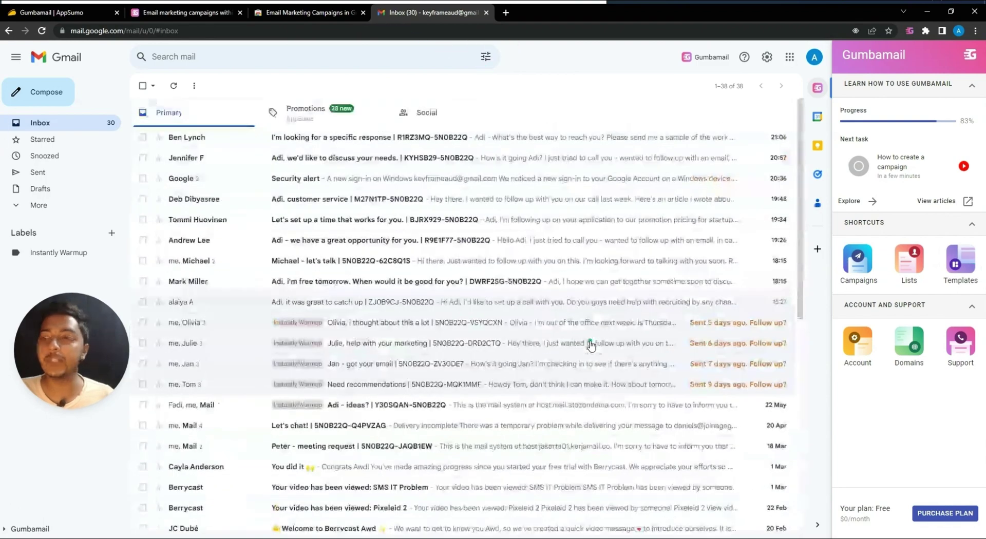
{"action": "left_click", "coordinate": [713, 60]}
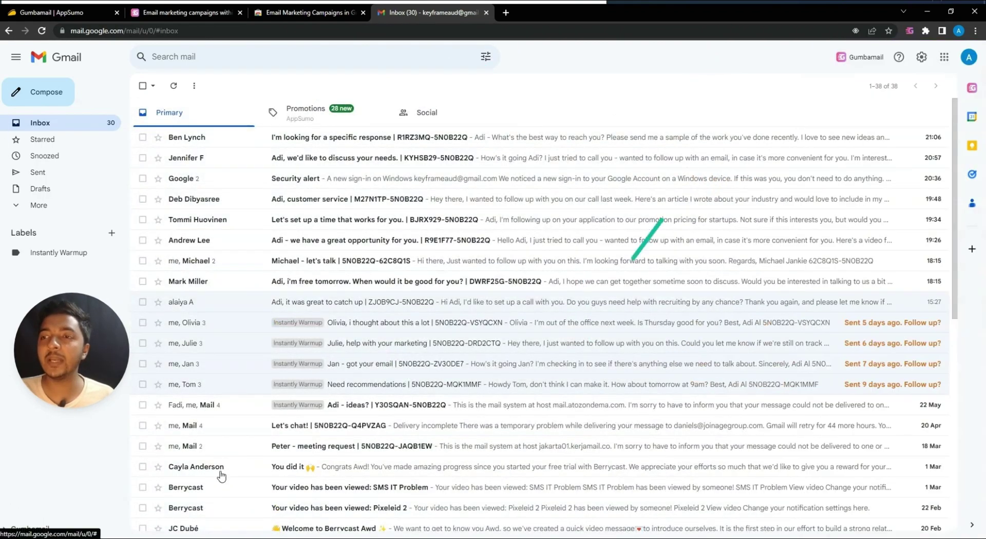
{"action": "left_click", "coordinate": [878, 57]}
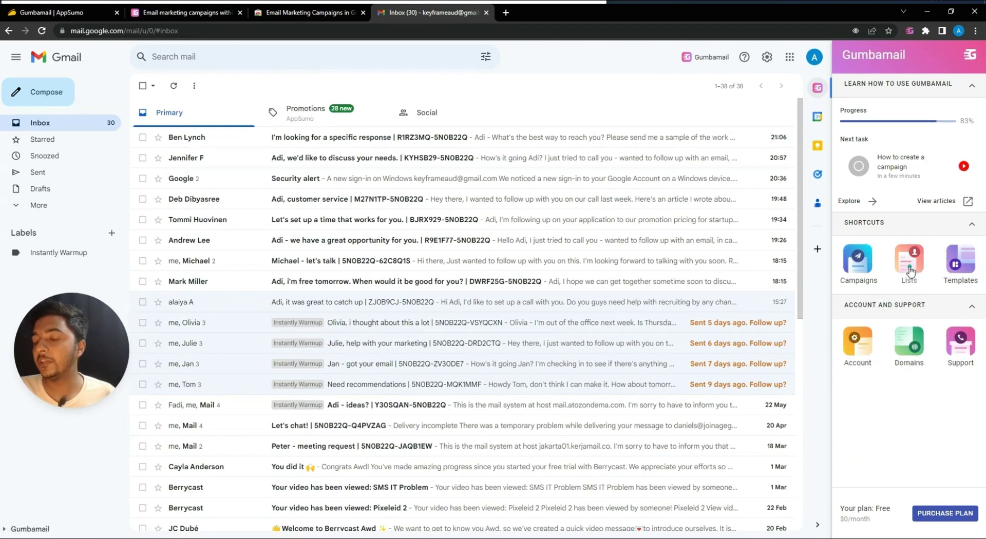
{"action": "left_click", "coordinate": [862, 266]}
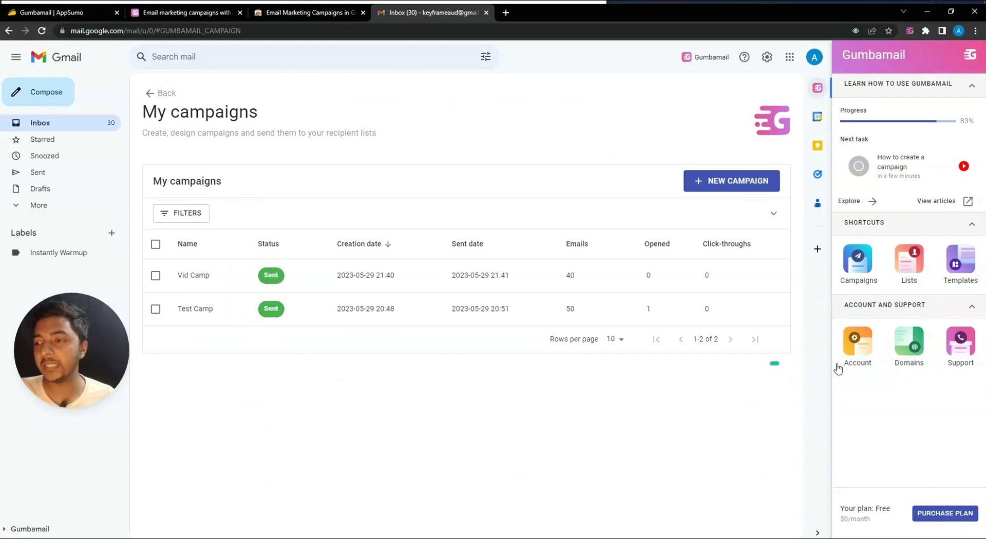
Check account plan and settings, then open My domains' Add domain form on the Name field.
{"action": "left_click", "coordinate": [865, 353]}
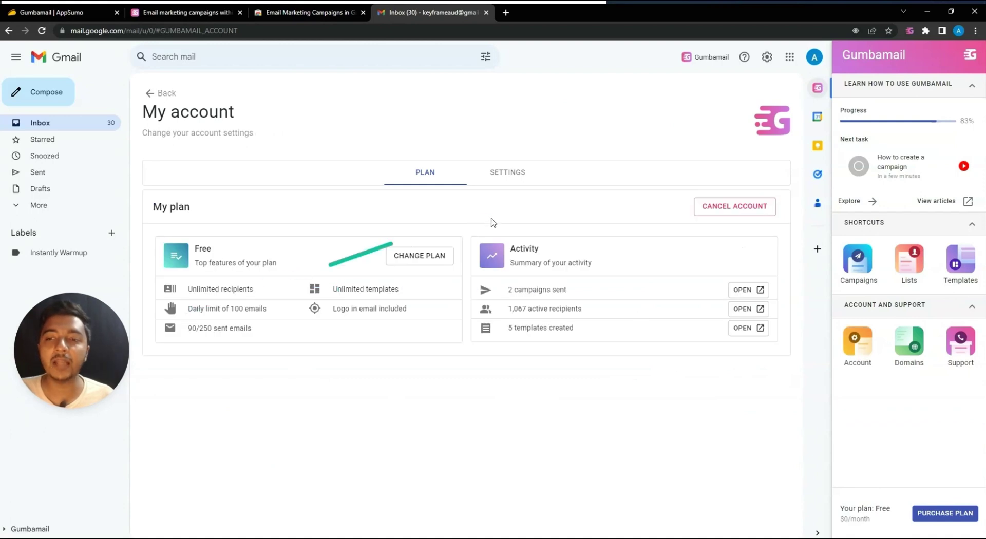
{"action": "left_click", "coordinate": [514, 173]}
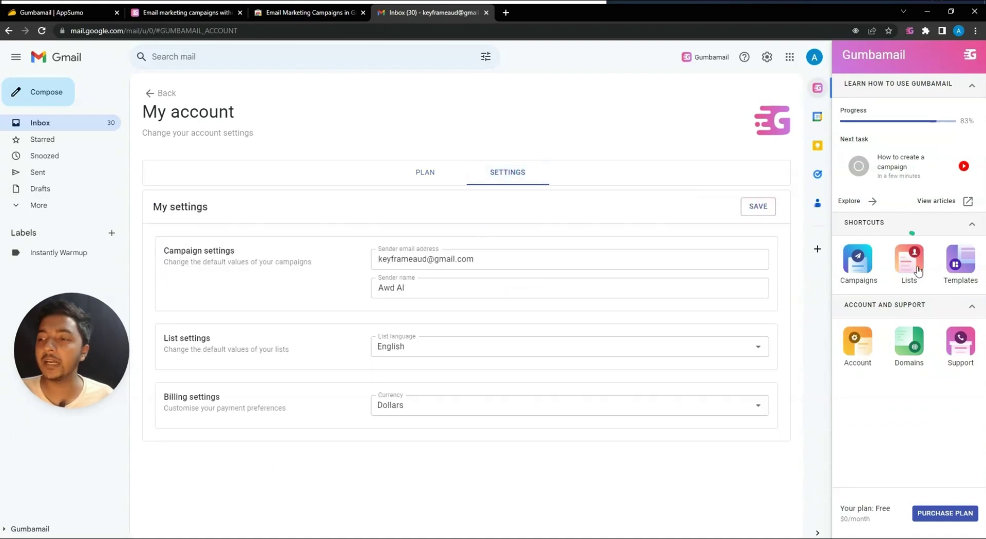
{"action": "left_click", "coordinate": [909, 341]}
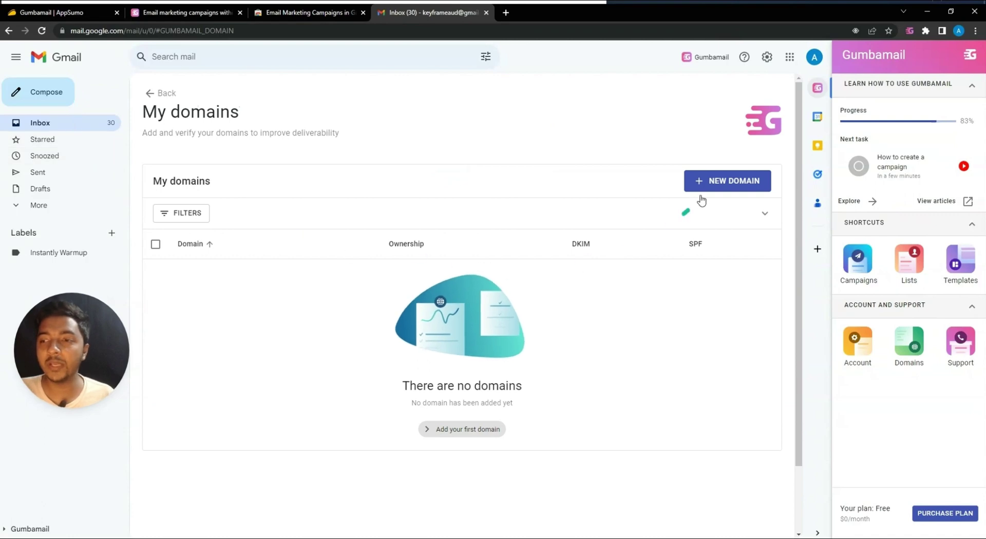
{"action": "left_click", "coordinate": [699, 188]}
{"action": "left_click", "coordinate": [485, 305]}
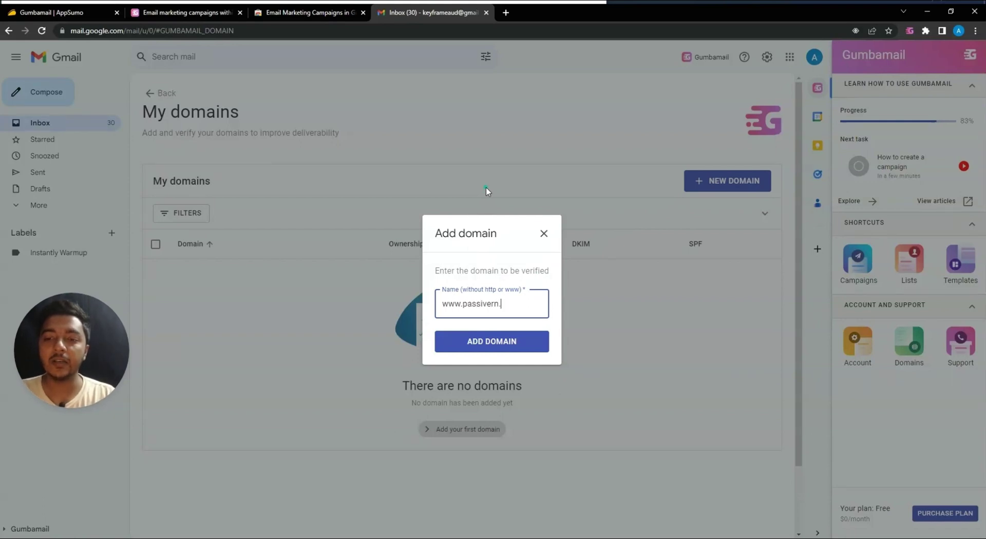
{"action": "left_click", "coordinate": [492, 342]}
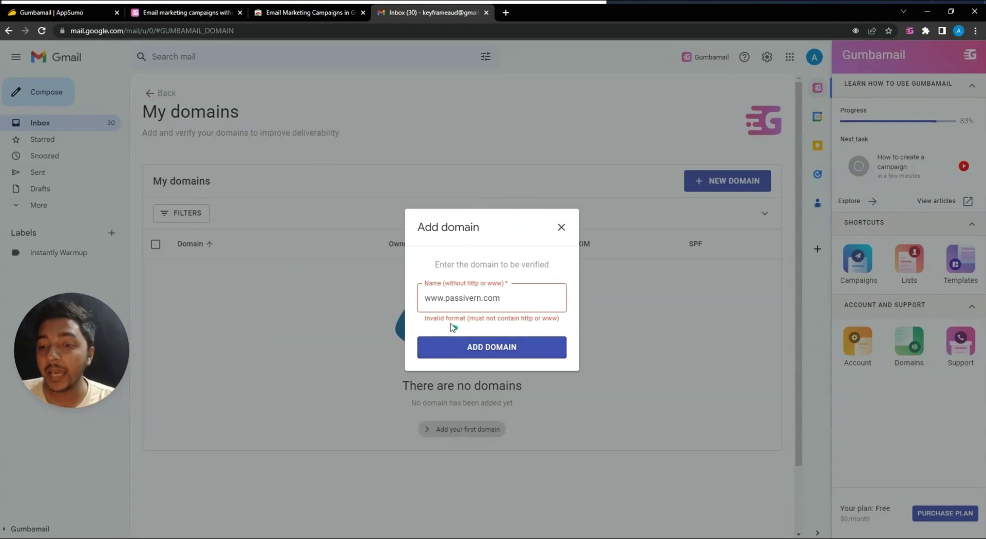
{"action": "left_click", "coordinate": [425, 303]}
{"action": "type", "text": "https:/"}
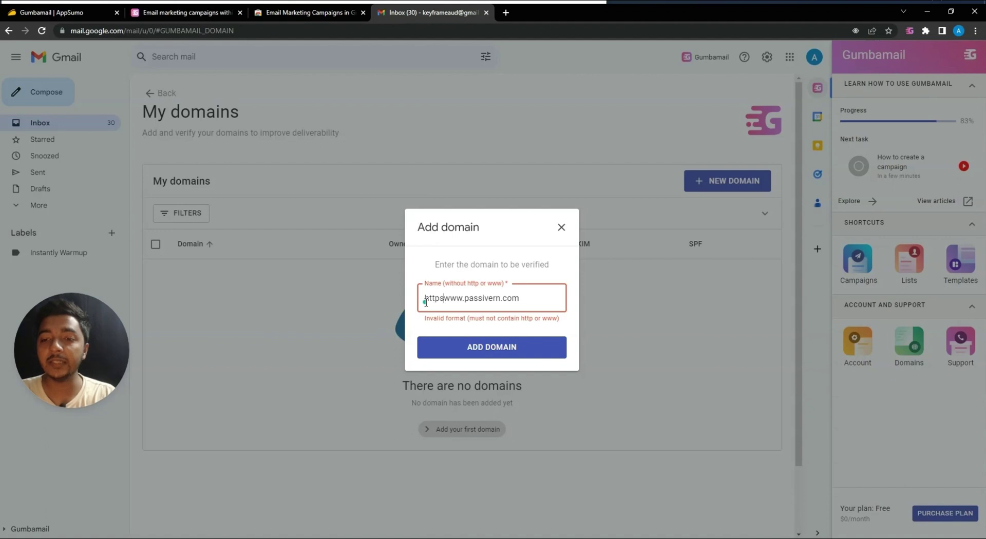
{"action": "type", "text": "/"}
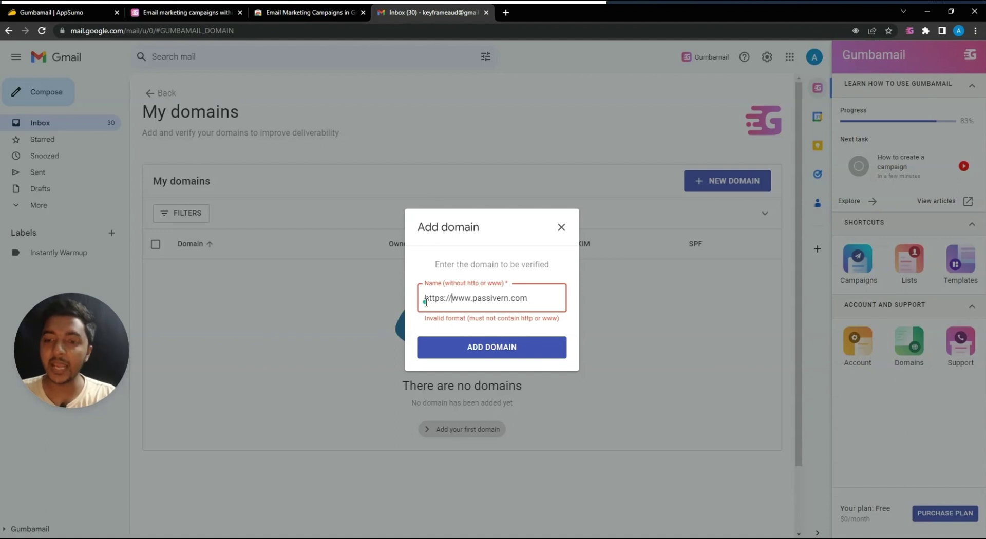
{"action": "left_click", "coordinate": [472, 348]}
{"action": "left_click", "coordinate": [459, 299]}
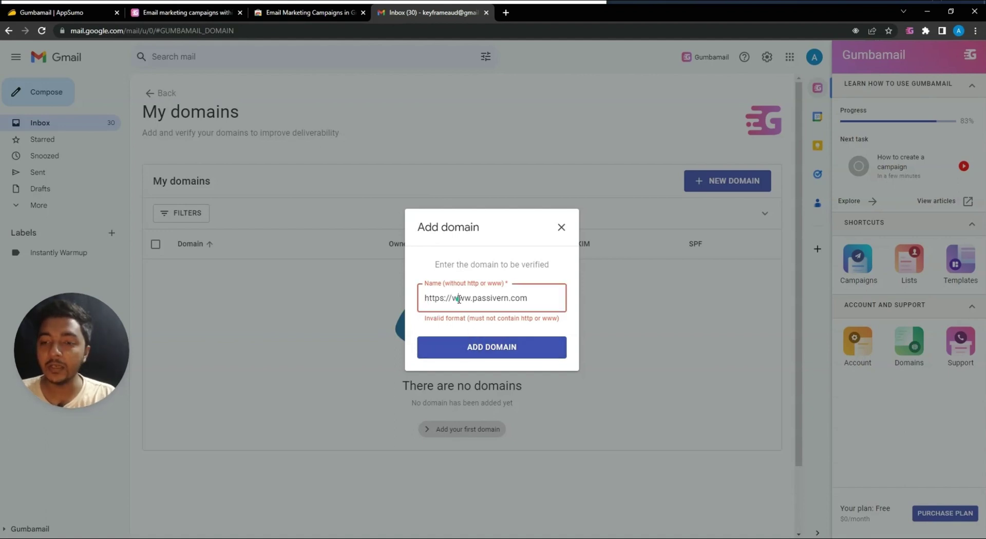
{"action": "key", "text": "BackSpace"}
{"action": "key", "text": "Delete"}
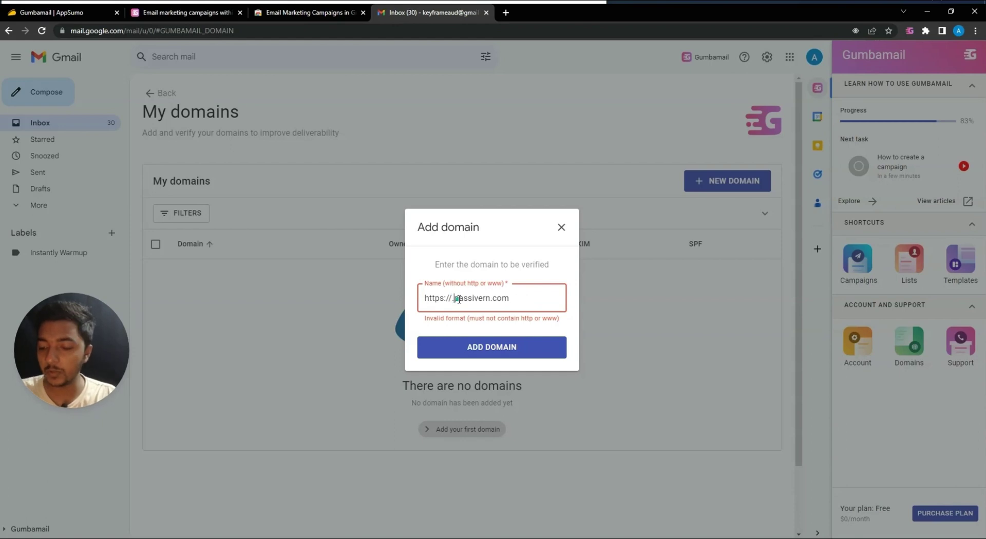
{"action": "key", "text": "BackSpace"}
{"action": "left_click", "coordinate": [476, 339]}
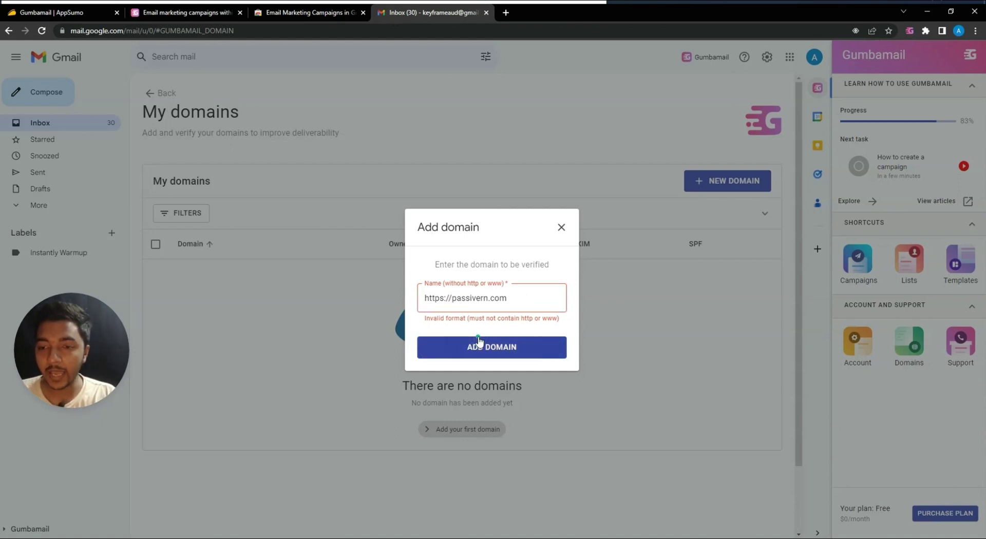
Strip the https prefix and add passivern.com as a new domain.
{"action": "left_click", "coordinate": [486, 297]}
{"action": "key", "text": "ctrl+a"}
{"action": "left_click", "coordinate": [496, 345]}
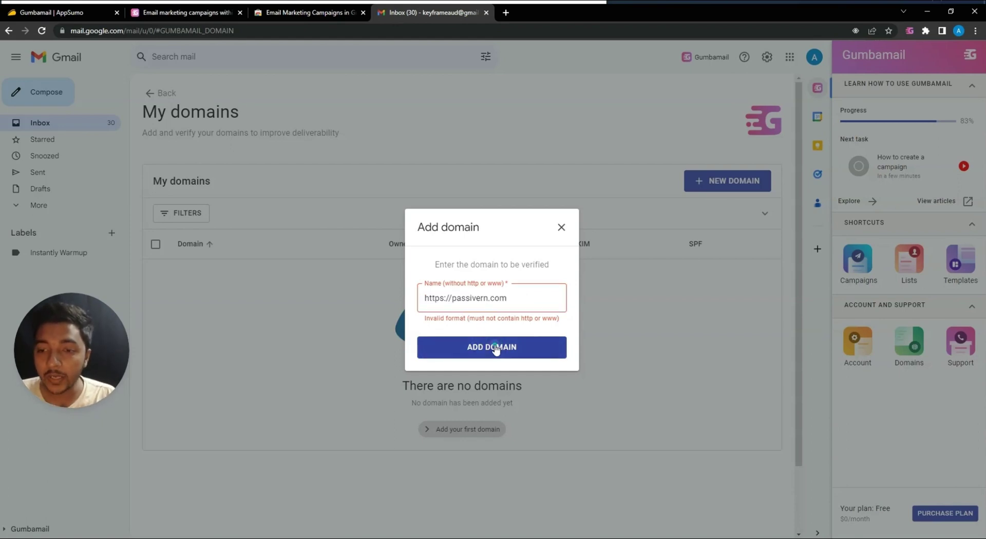
{"action": "left_click", "coordinate": [493, 345]}
{"action": "left_click", "coordinate": [454, 305]}
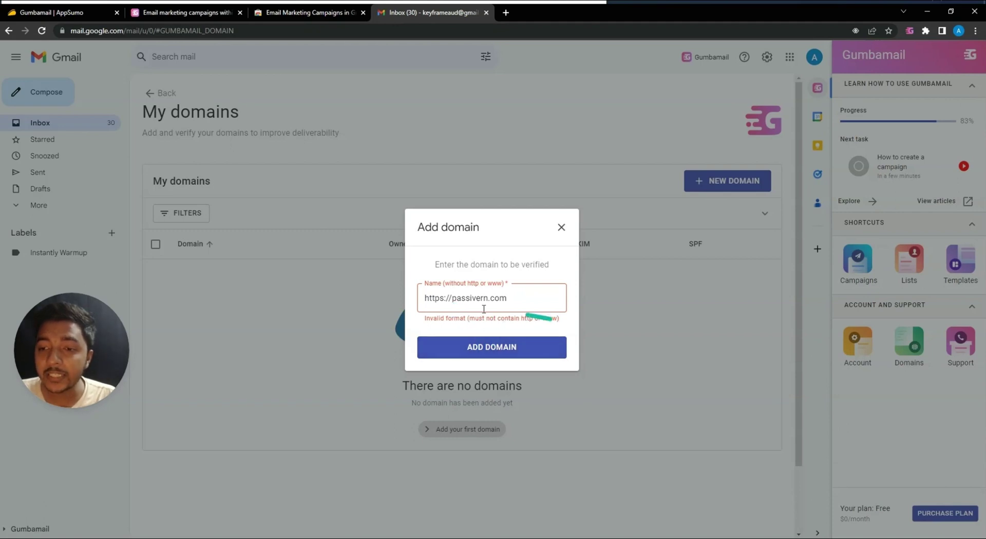
{"action": "triple_click", "coordinate": [439, 300]}
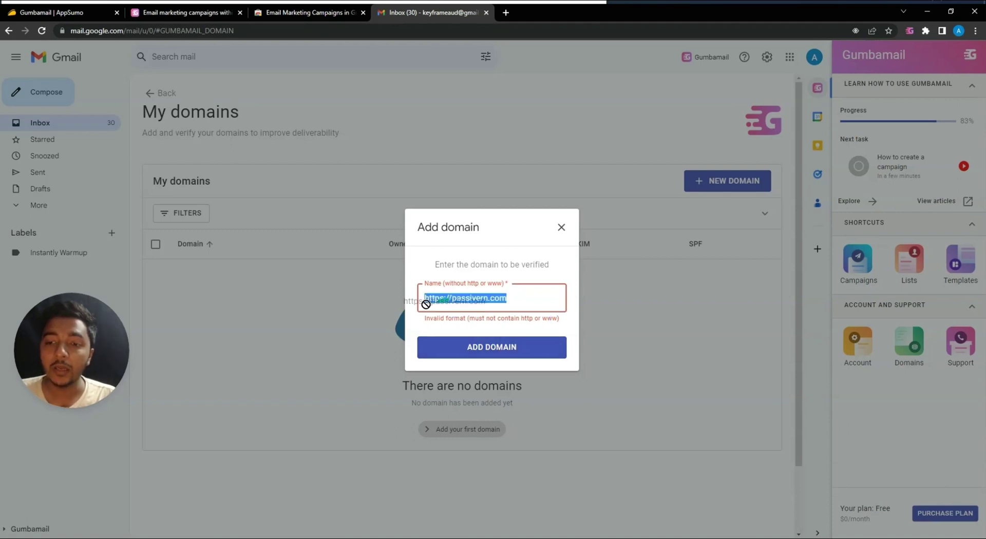
{"action": "left_click", "coordinate": [453, 298]}
{"action": "key", "text": "BackSpace"}
{"action": "key", "text": "BackSpace"}
{"action": "key", "text": "BackSpace"}
{"action": "key", "text": "BackSpace"}
{"action": "key", "text": "BackSpace"}
{"action": "key", "text": "BackSpace"}
{"action": "key", "text": "BackSpace"}
{"action": "key", "text": "BackSpace"}
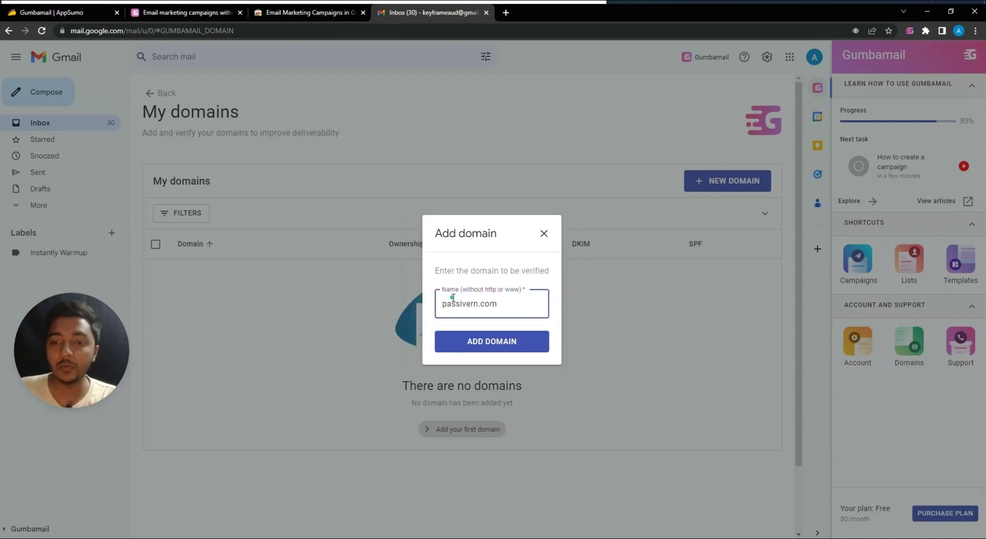
{"action": "left_click", "coordinate": [506, 344]}
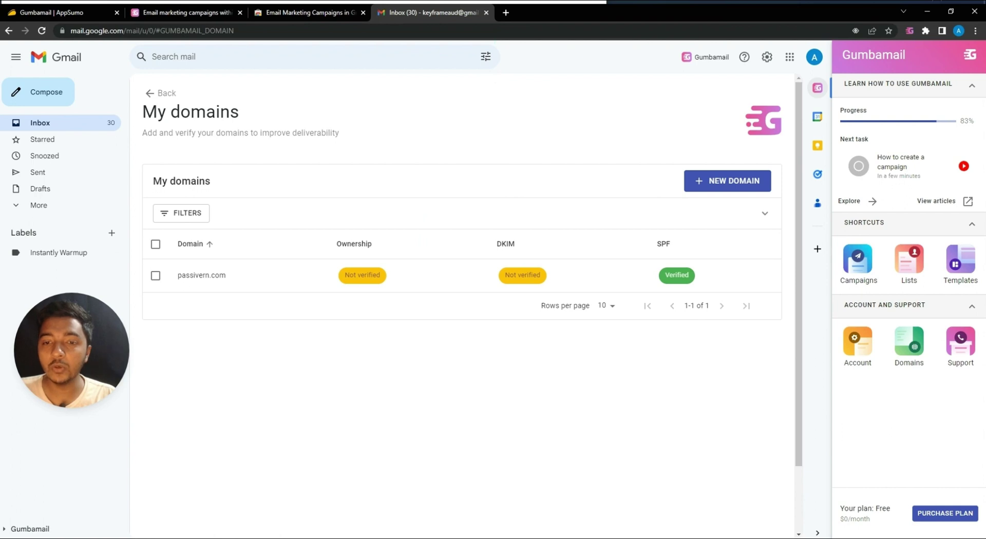
Review passivern.com's file, meta-tag and DNS verification options and DKIM/SPF settings, then return to the Gmail inbox.
{"action": "left_click", "coordinate": [231, 276]}
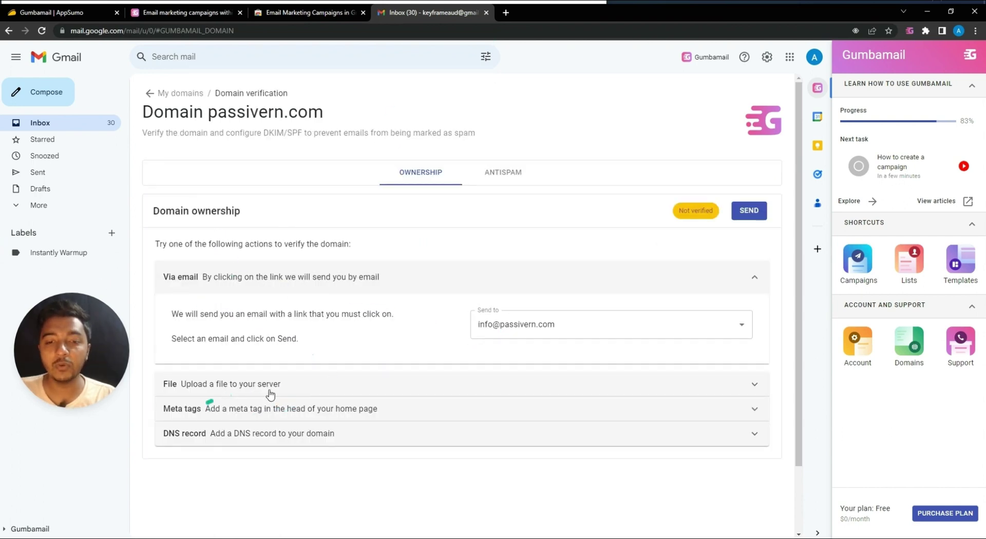
{"action": "left_click", "coordinate": [200, 385]}
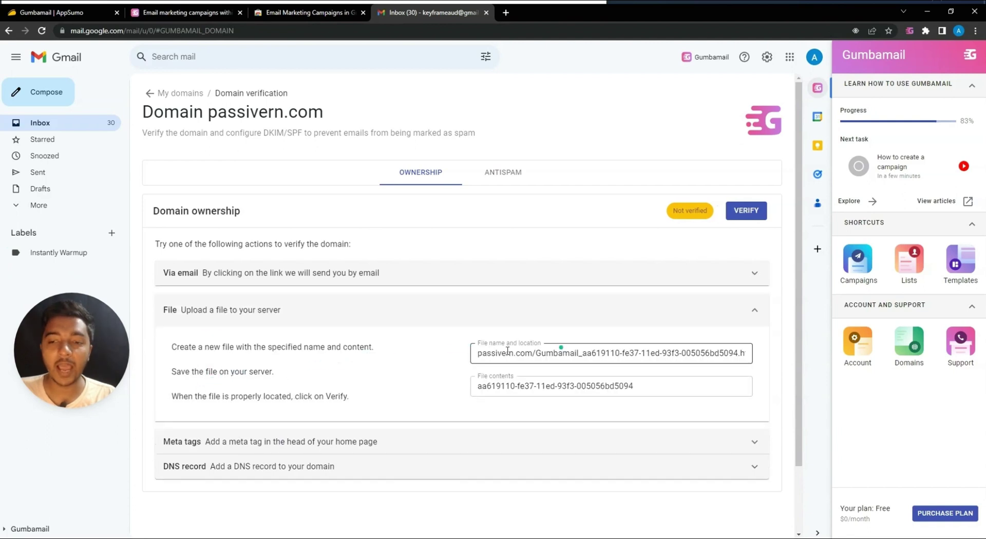
{"action": "left_click", "coordinate": [281, 441]}
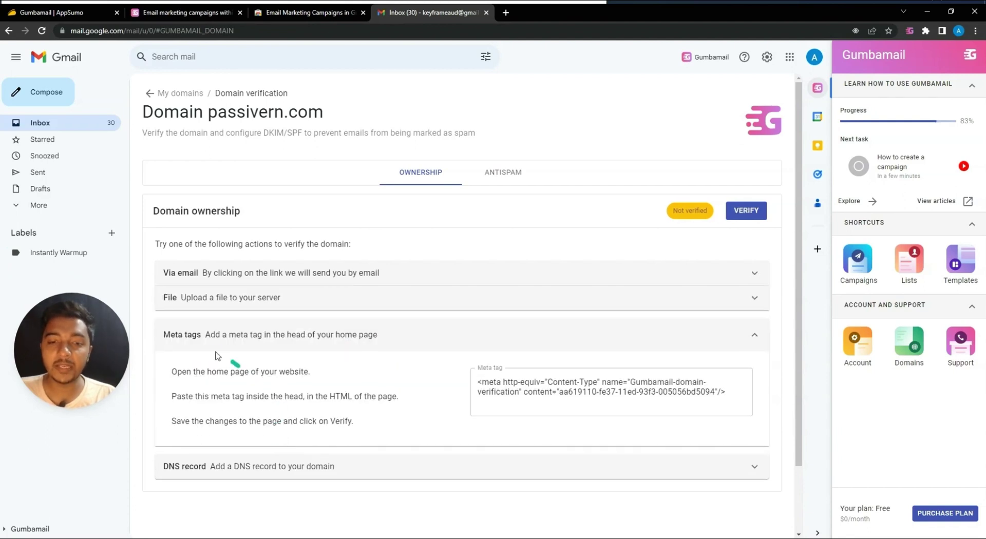
{"action": "left_click", "coordinate": [305, 467]}
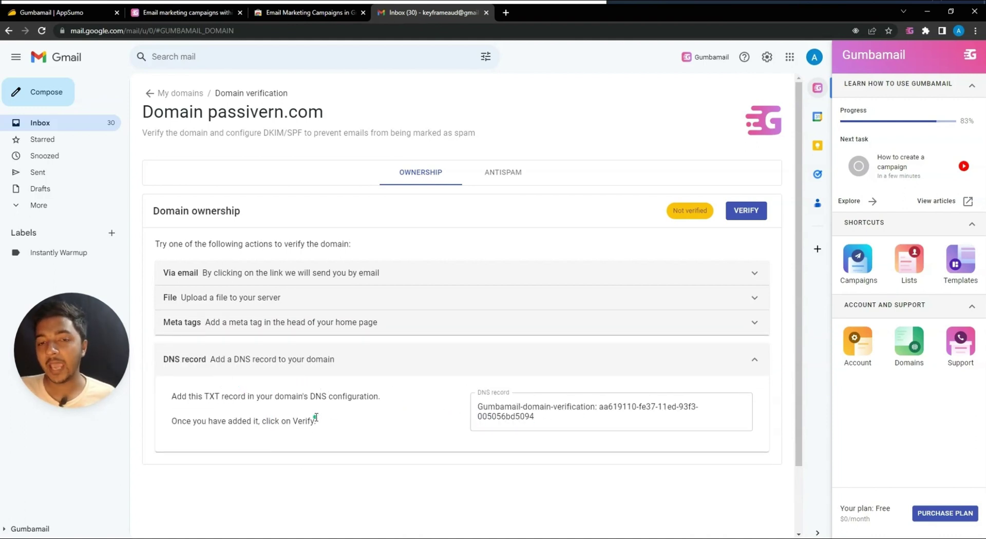
{"action": "left_click", "coordinate": [500, 174]}
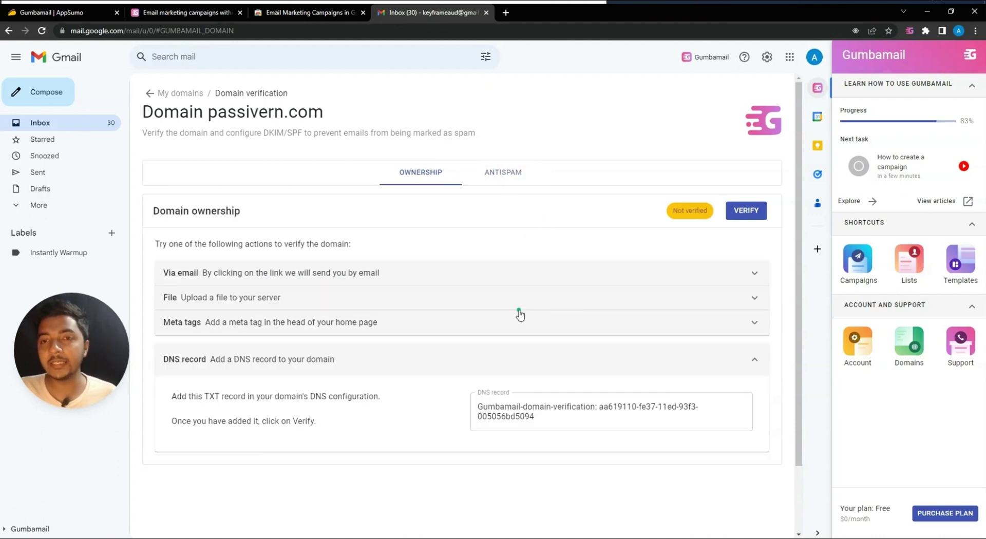
{"action": "left_click", "coordinate": [75, 129]}
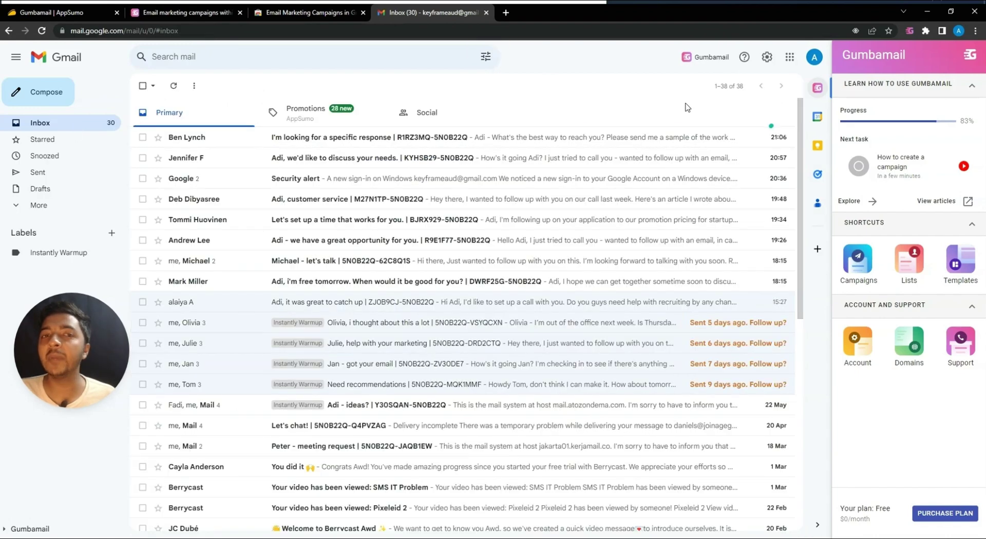
Go to the Plans & features section of the Gumbamail deal page on AppSumo.
{"action": "left_click", "coordinate": [65, 13]}
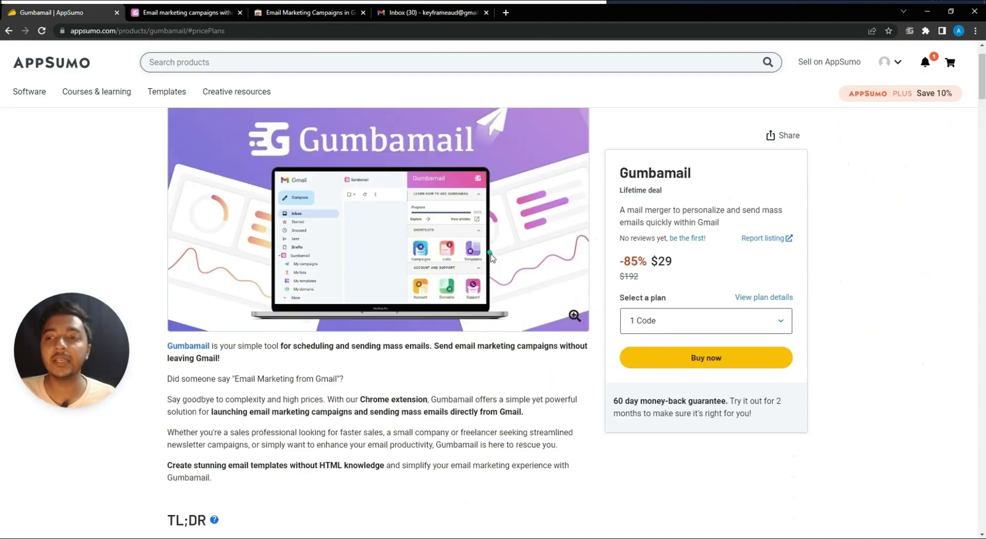
{"action": "scroll", "coordinate": [491, 257], "scroll_direction": "down", "scroll_amount": 4}
{"action": "left_click", "coordinate": [278, 62]}
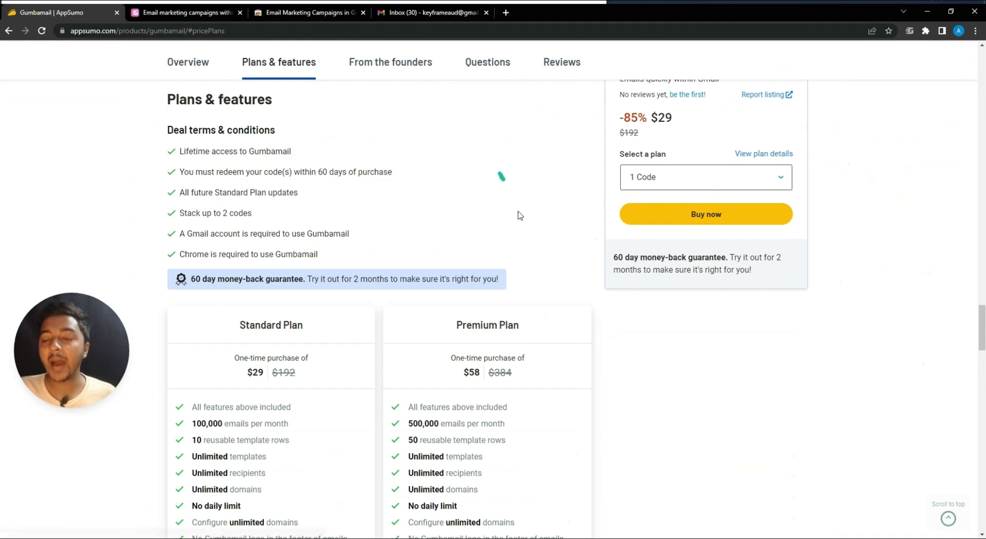
{"action": "scroll", "coordinate": [519, 216], "scroll_direction": "down", "scroll_amount": 4}
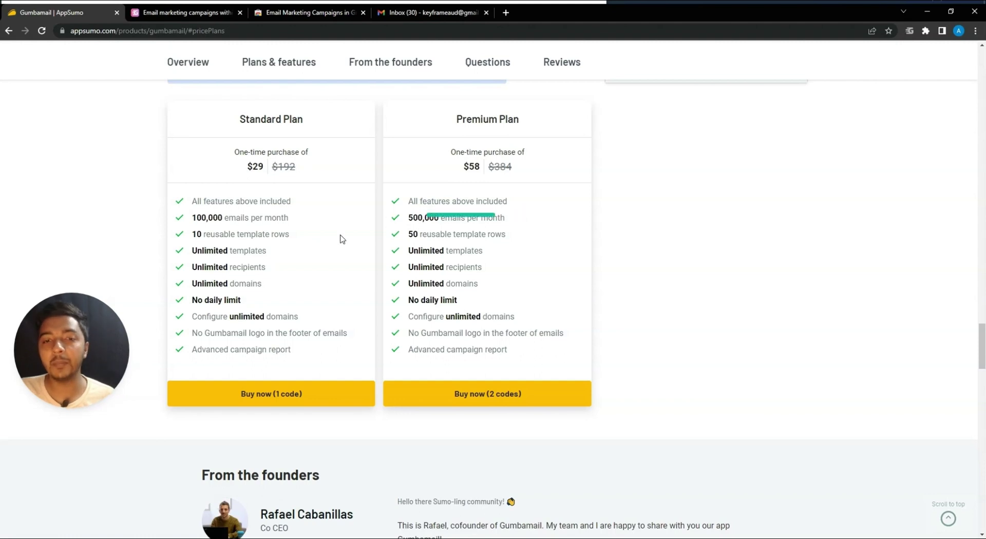
Highlight the Standard plan's 100,000 monthly emails and the Premium plan's $58 price and 500,000 emails.
{"action": "left_click_drag", "start_coordinate": [193, 220], "coordinate": [302, 224]}
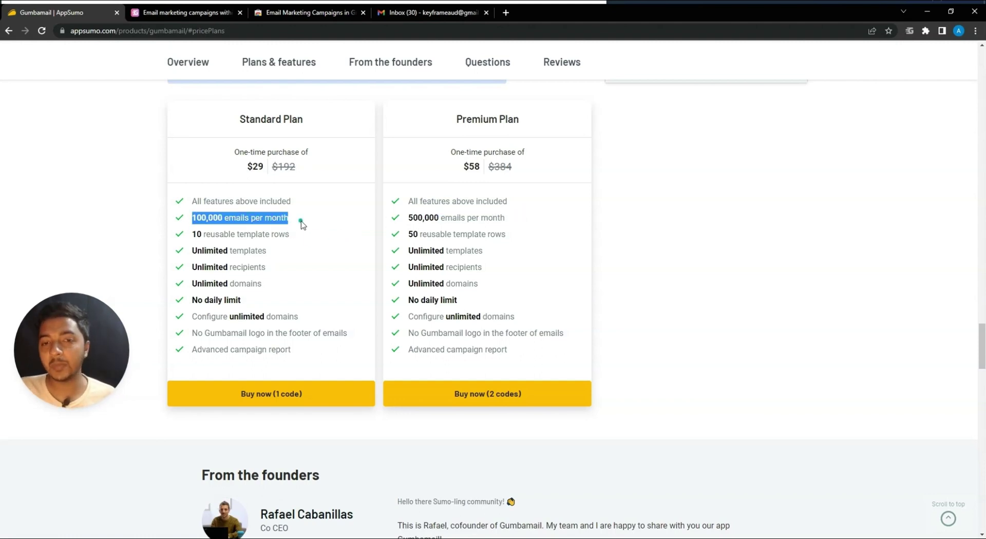
{"action": "left_click", "coordinate": [410, 217]}
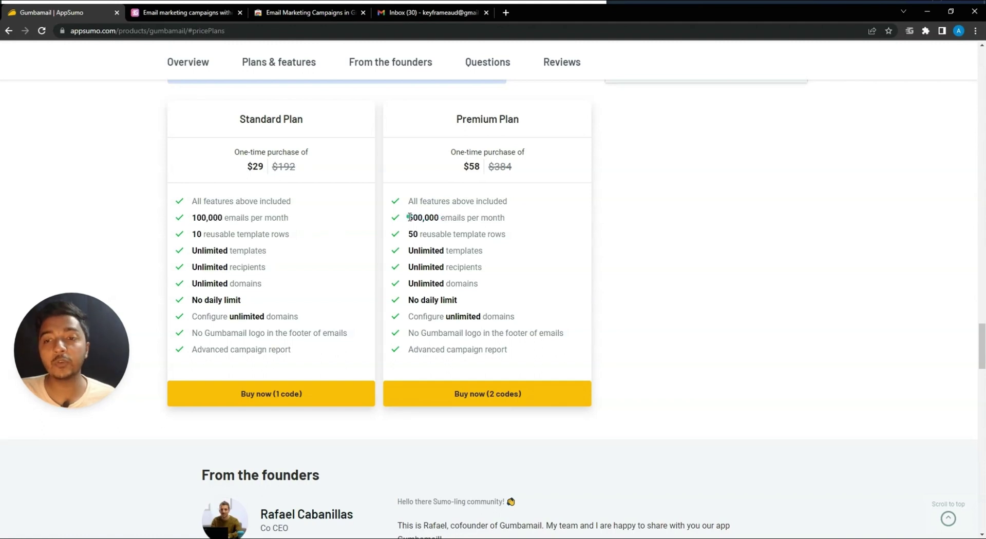
{"action": "left_click_drag", "start_coordinate": [409, 217], "coordinate": [557, 219]}
{"action": "left_click", "coordinate": [557, 220]}
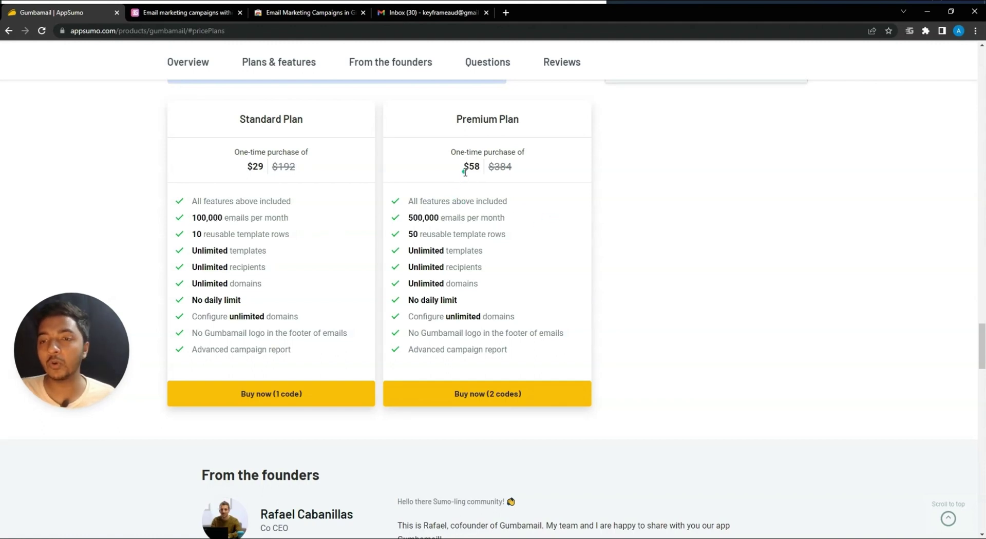
{"action": "left_click_drag", "start_coordinate": [464, 169], "coordinate": [480, 167]}
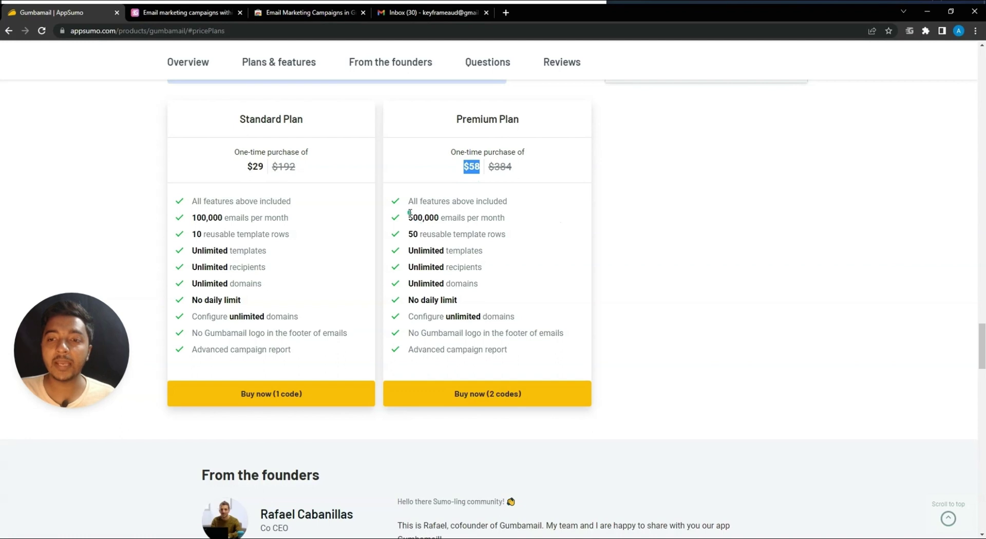
{"action": "left_click_drag", "start_coordinate": [409, 217], "coordinate": [512, 222]}
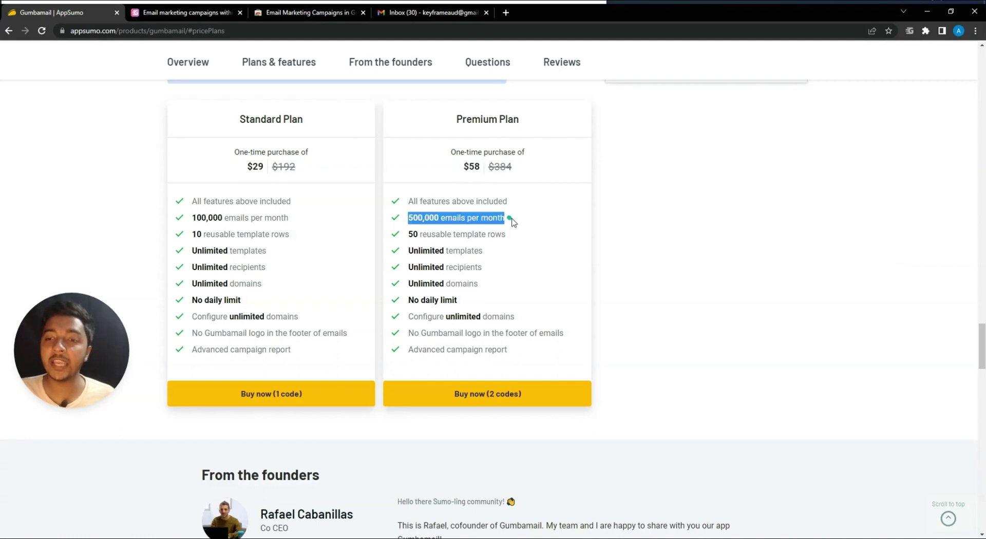
{"action": "left_click", "coordinate": [512, 222]}
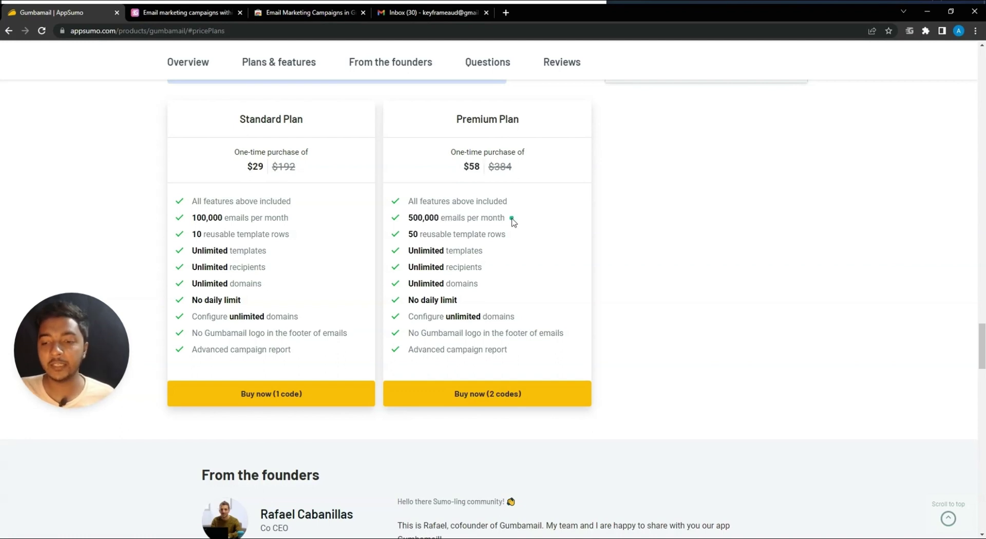
{"action": "scroll", "coordinate": [647, 385], "scroll_direction": "up", "scroll_amount": 3}
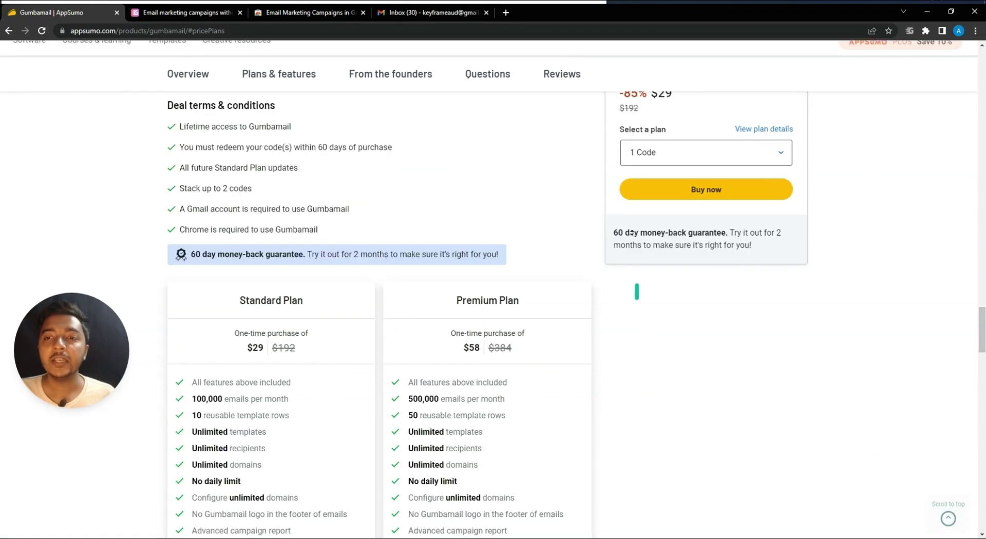
{"action": "scroll", "coordinate": [627, 232], "scroll_direction": "up", "scroll_amount": 3}
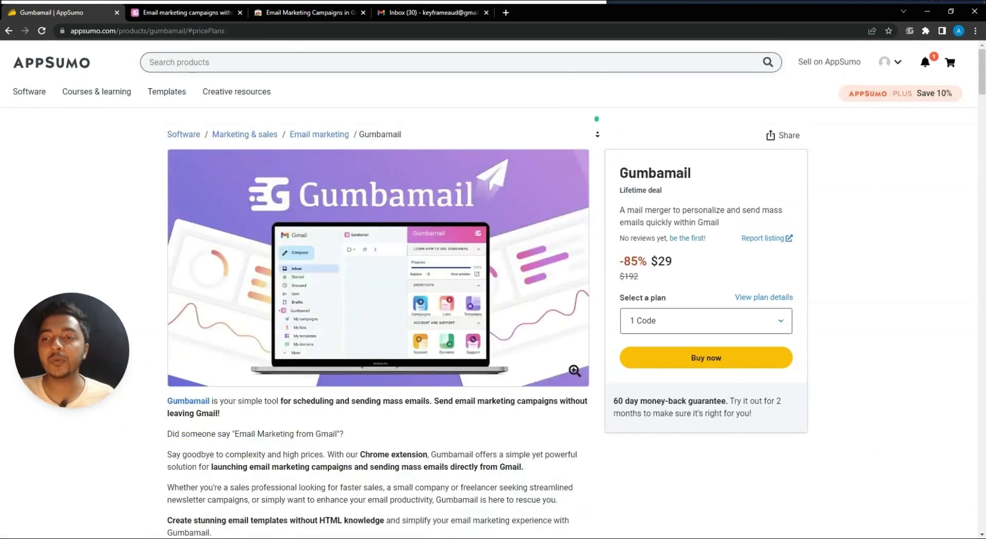
{"action": "scroll", "coordinate": [597, 134], "scroll_direction": "down", "scroll_amount": 3}
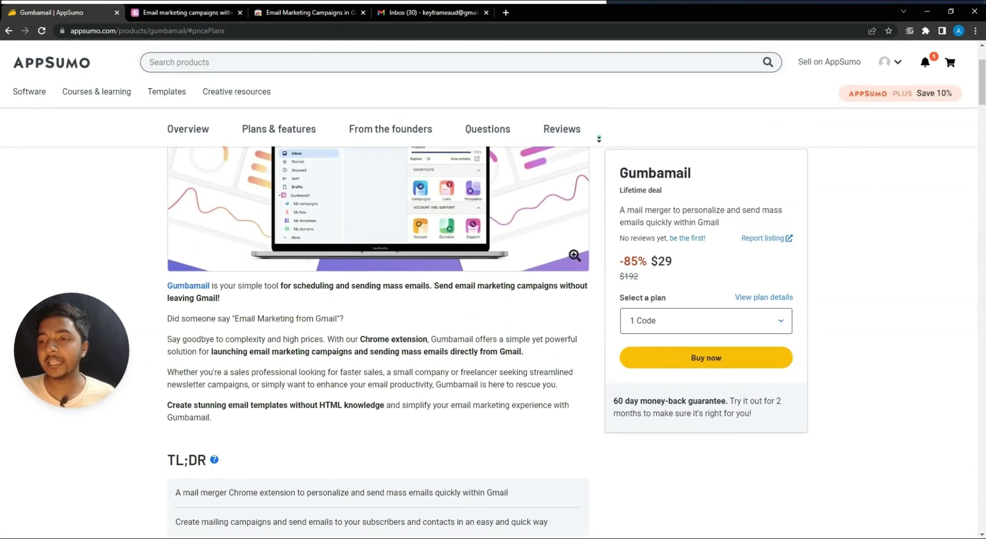
{"action": "scroll", "coordinate": [599, 138], "scroll_direction": "down", "scroll_amount": 1}
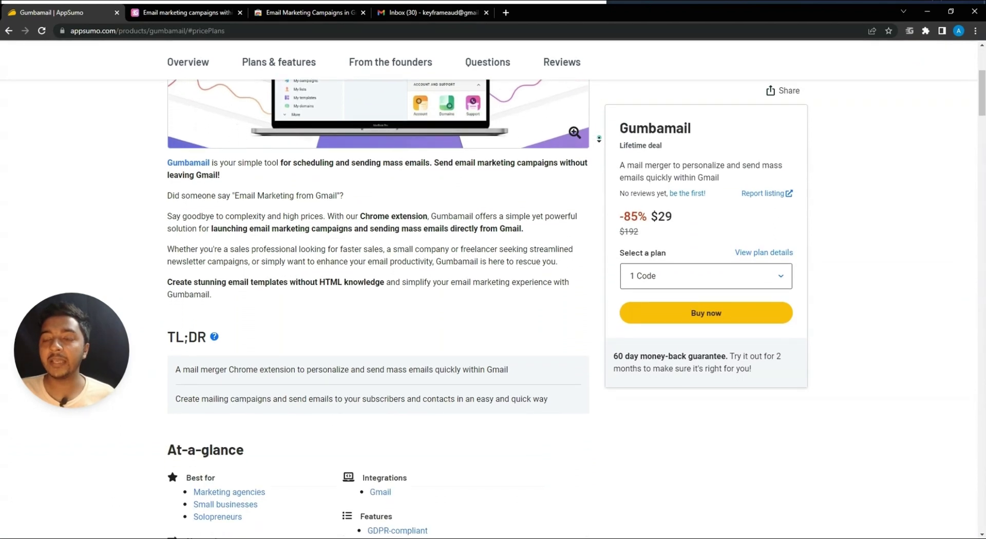
{"action": "scroll", "coordinate": [598, 141], "scroll_direction": "down", "scroll_amount": 1}
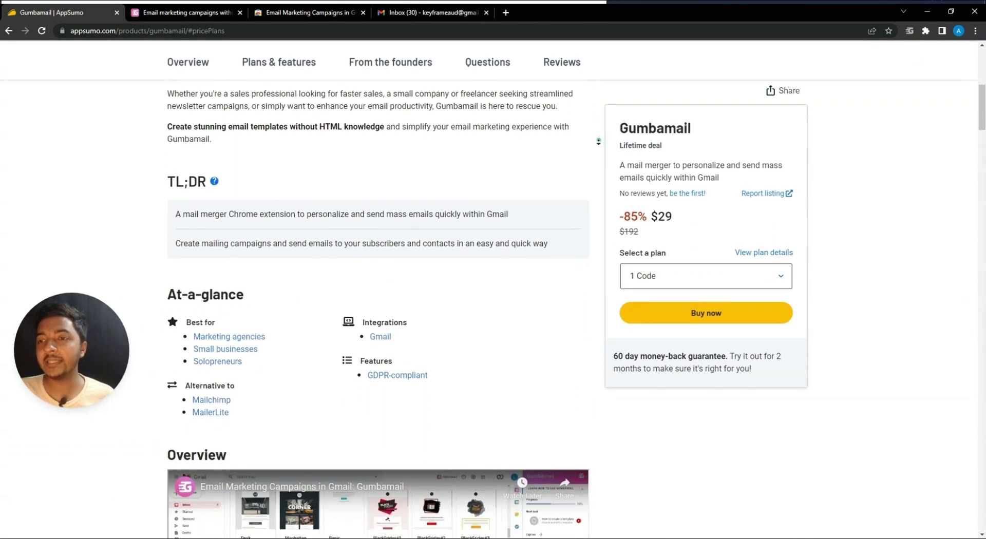
{"action": "scroll", "coordinate": [598, 141], "scroll_direction": "down", "scroll_amount": 4}
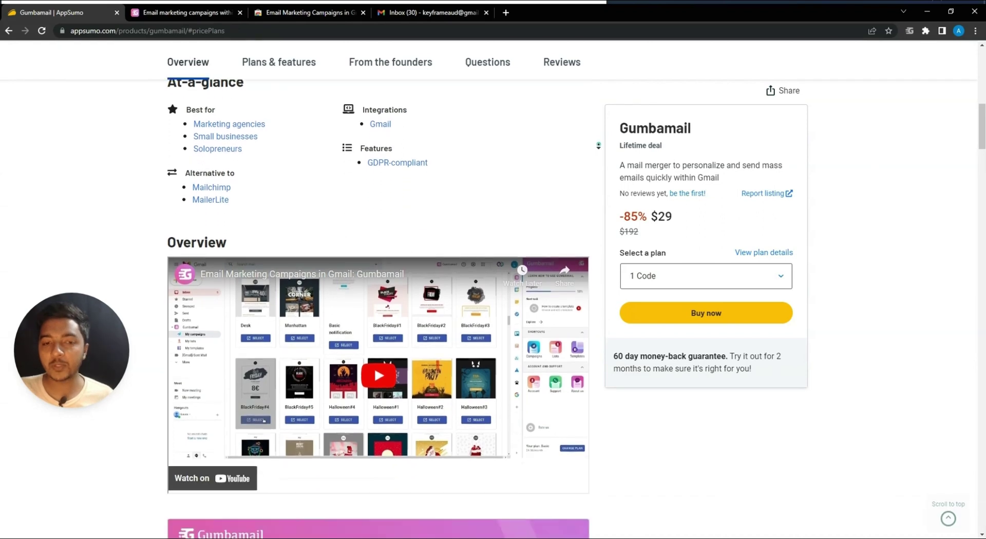
{"action": "scroll", "coordinate": [598, 146], "scroll_direction": "down", "scroll_amount": 5}
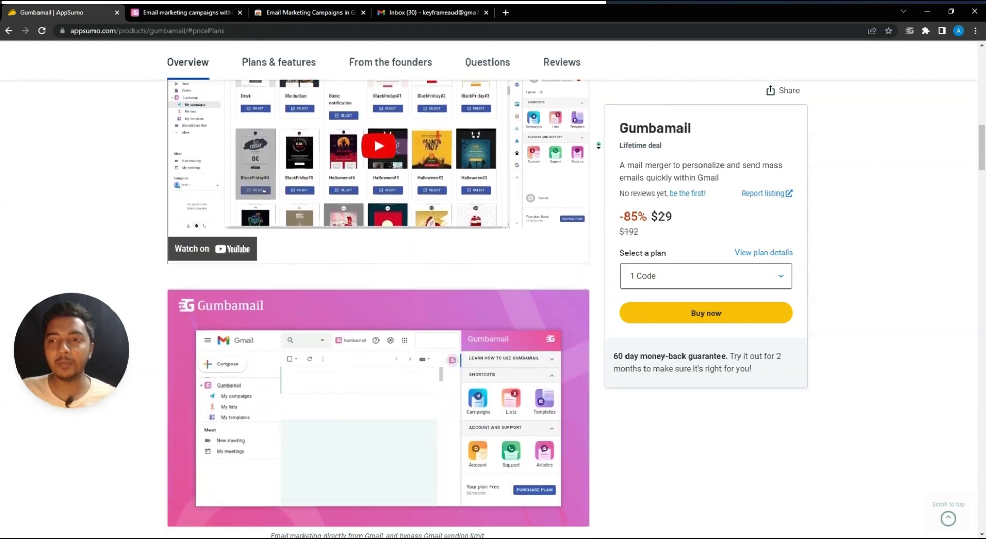
{"action": "scroll", "coordinate": [598, 146], "scroll_direction": "down", "scroll_amount": 1}
{"action": "scroll", "coordinate": [598, 145], "scroll_direction": "down", "scroll_amount": 5}
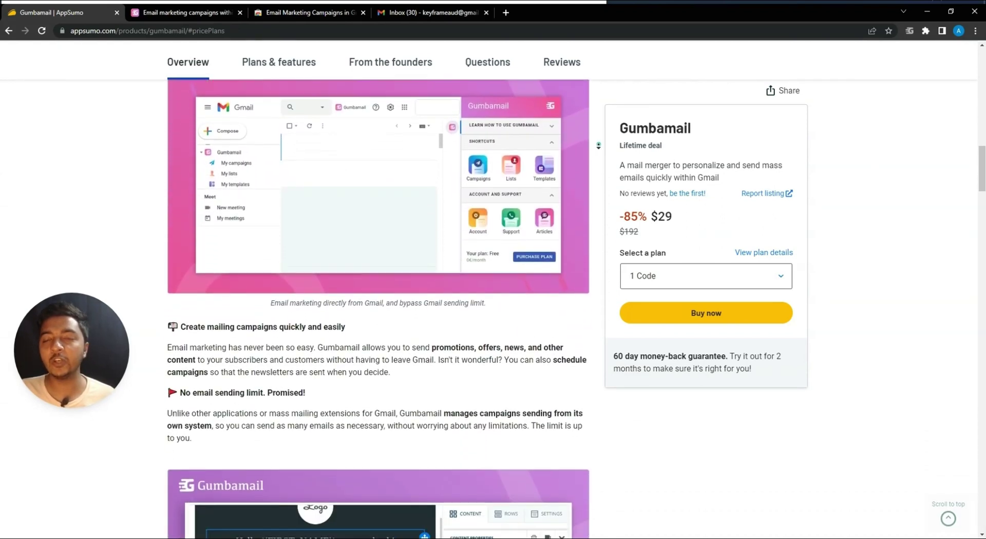
{"action": "scroll", "coordinate": [598, 145], "scroll_direction": "down", "scroll_amount": 2}
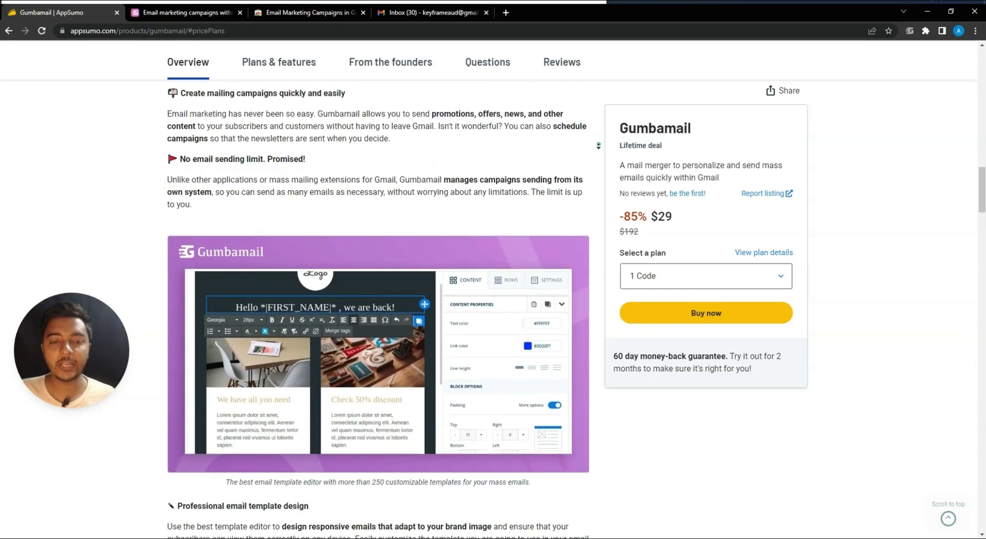
{"action": "scroll", "coordinate": [598, 145], "scroll_direction": "down", "scroll_amount": 3}
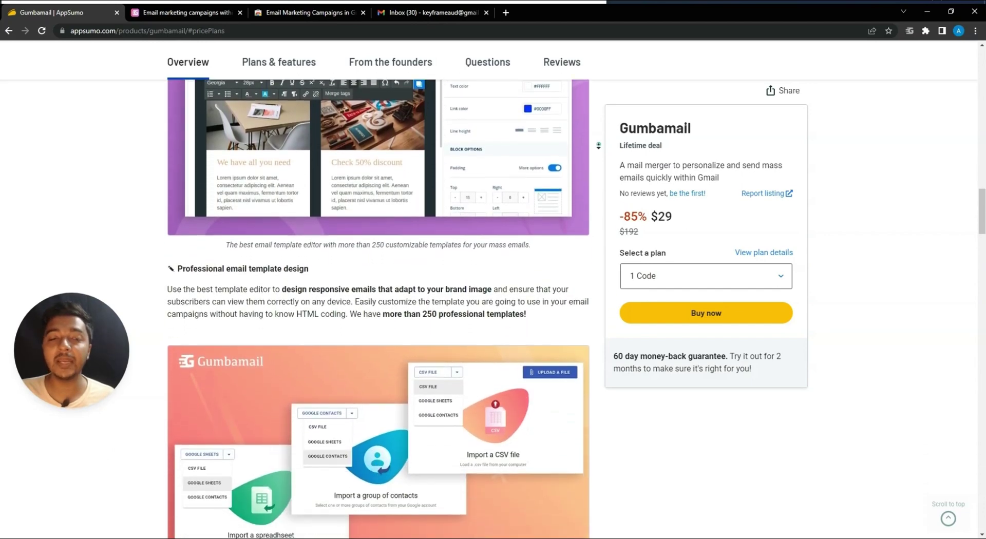
{"action": "scroll", "coordinate": [598, 145], "scroll_direction": "down", "scroll_amount": 5}
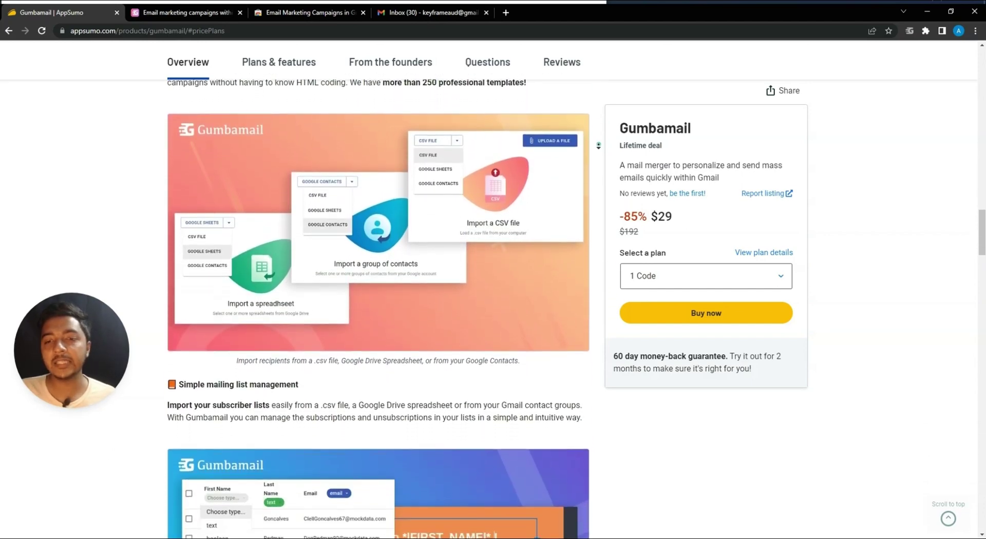
{"action": "scroll", "coordinate": [598, 145], "scroll_direction": "down", "scroll_amount": 5}
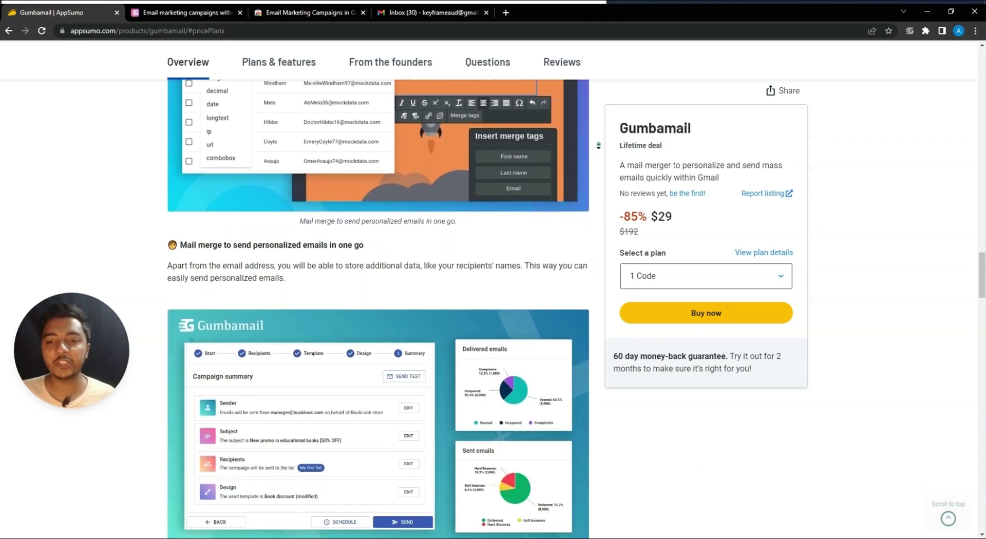
{"action": "scroll", "coordinate": [598, 146], "scroll_direction": "down", "scroll_amount": 5}
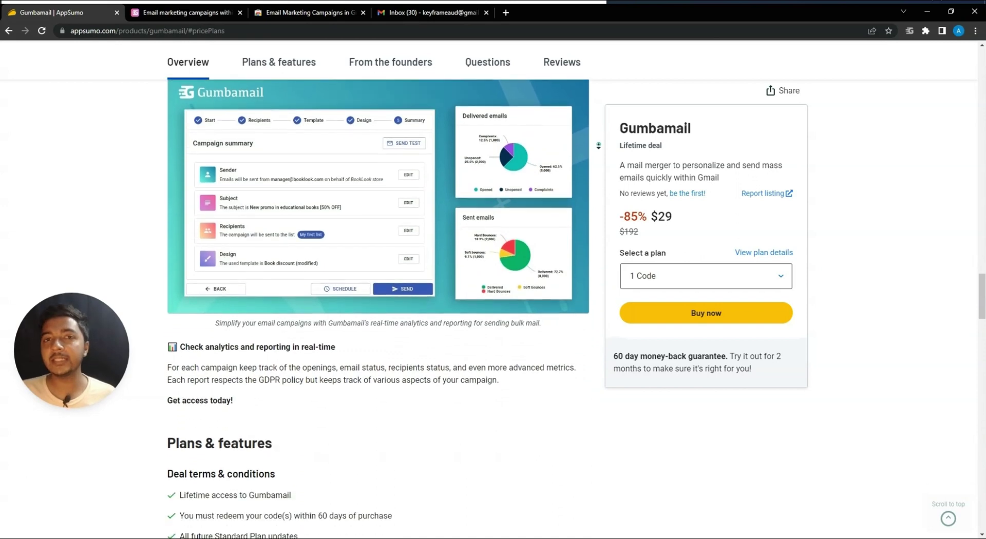
{"action": "scroll", "coordinate": [598, 145], "scroll_direction": "down", "scroll_amount": 5}
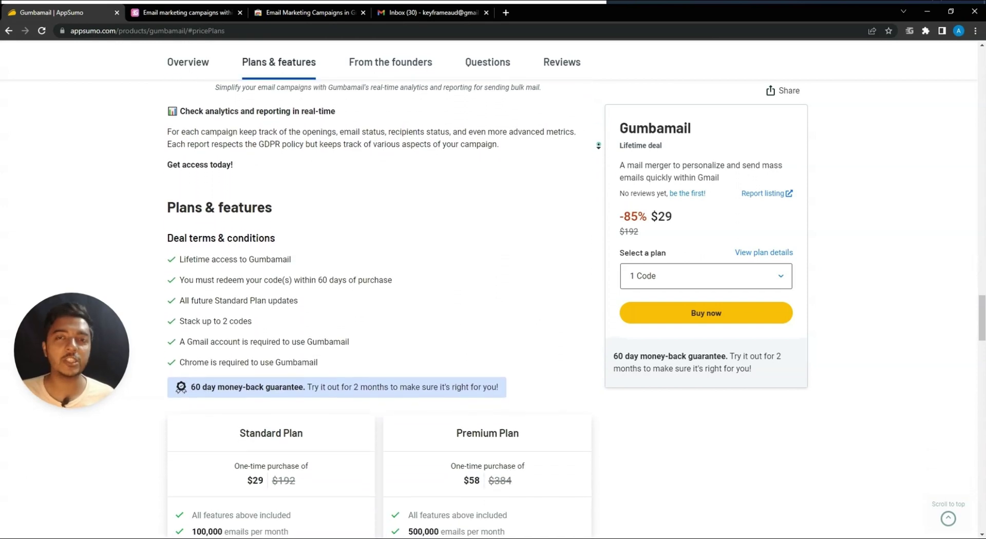
{"action": "scroll", "coordinate": [598, 145], "scroll_direction": "down", "scroll_amount": 3}
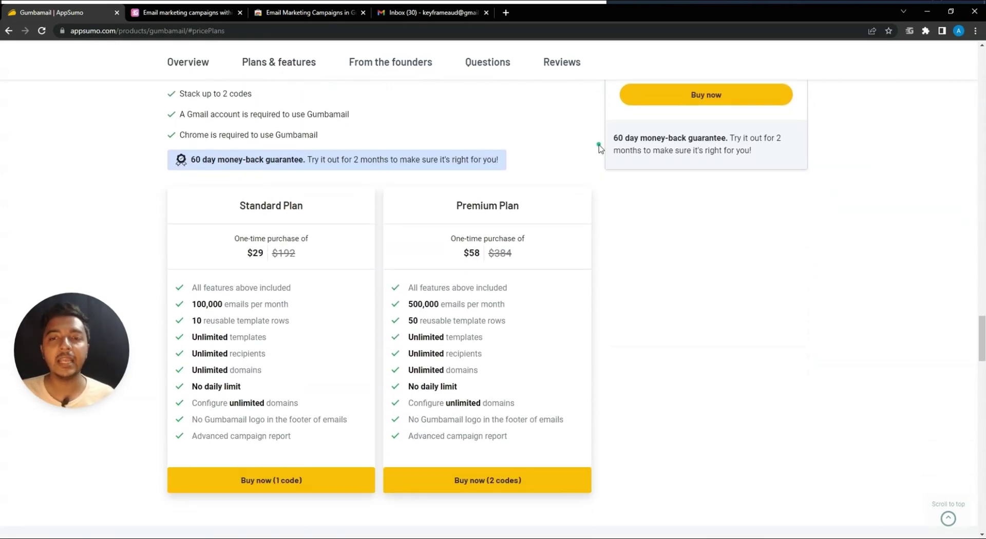
{"action": "scroll", "coordinate": [600, 148], "scroll_direction": "down", "scroll_amount": 1}
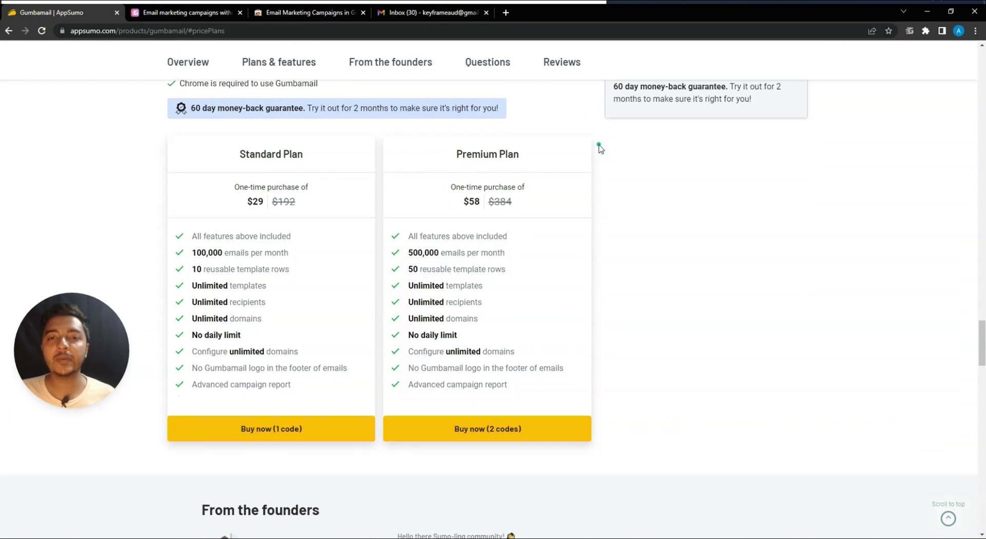